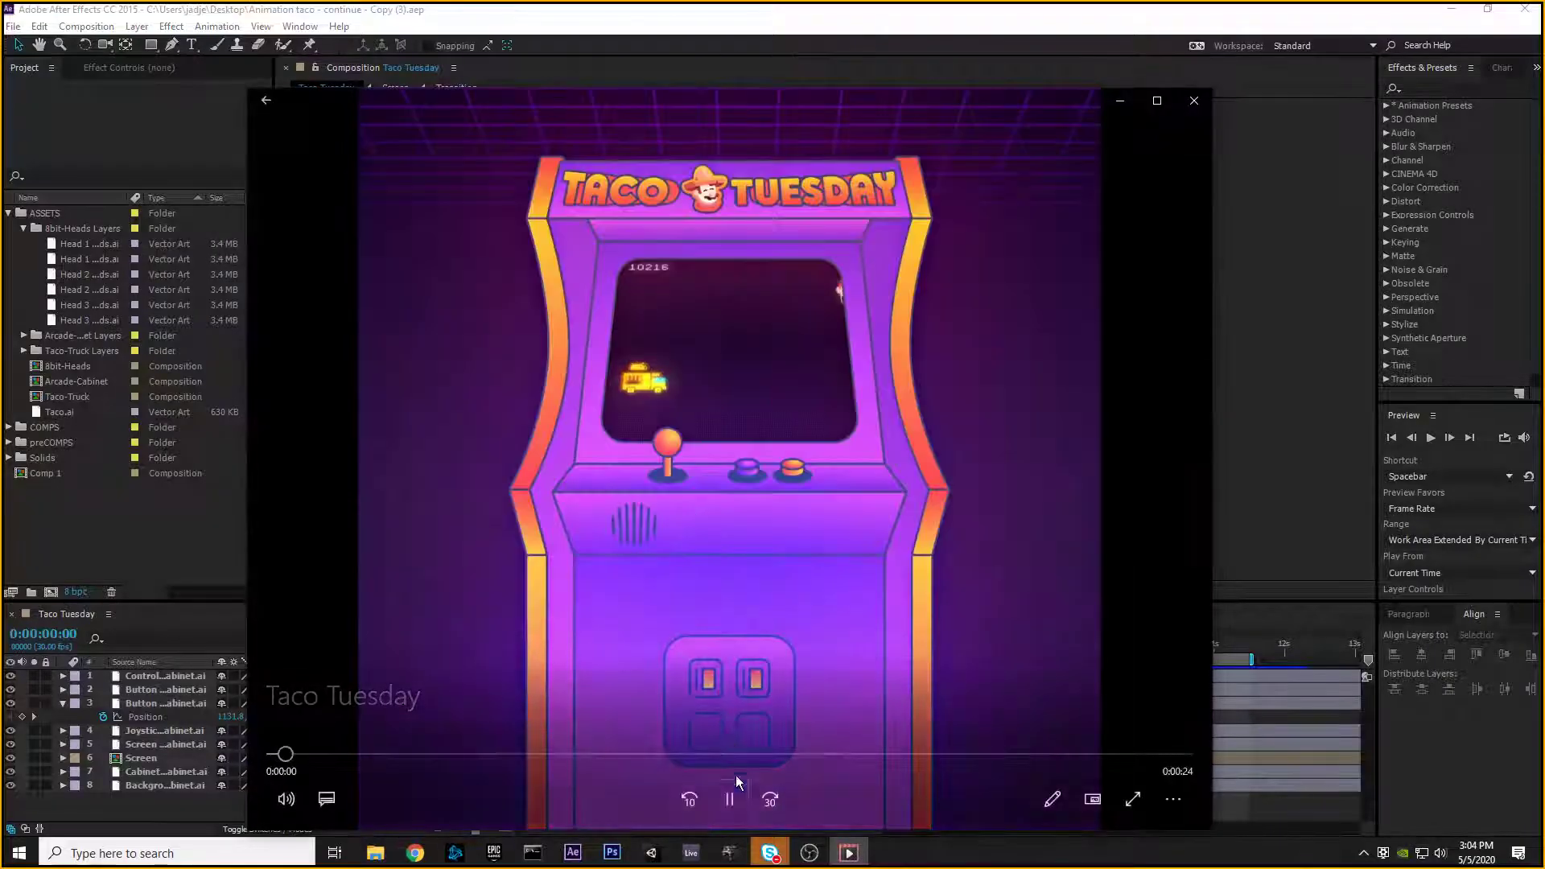
Step: Play the Taco Tuesday reference video to review the finished arcade animation, and close the player
{"action": "left_click", "coordinate": [735, 808]}
{"action": "left_click_drag", "start_coordinate": [689, 103], "coordinate": [1367, 123]}
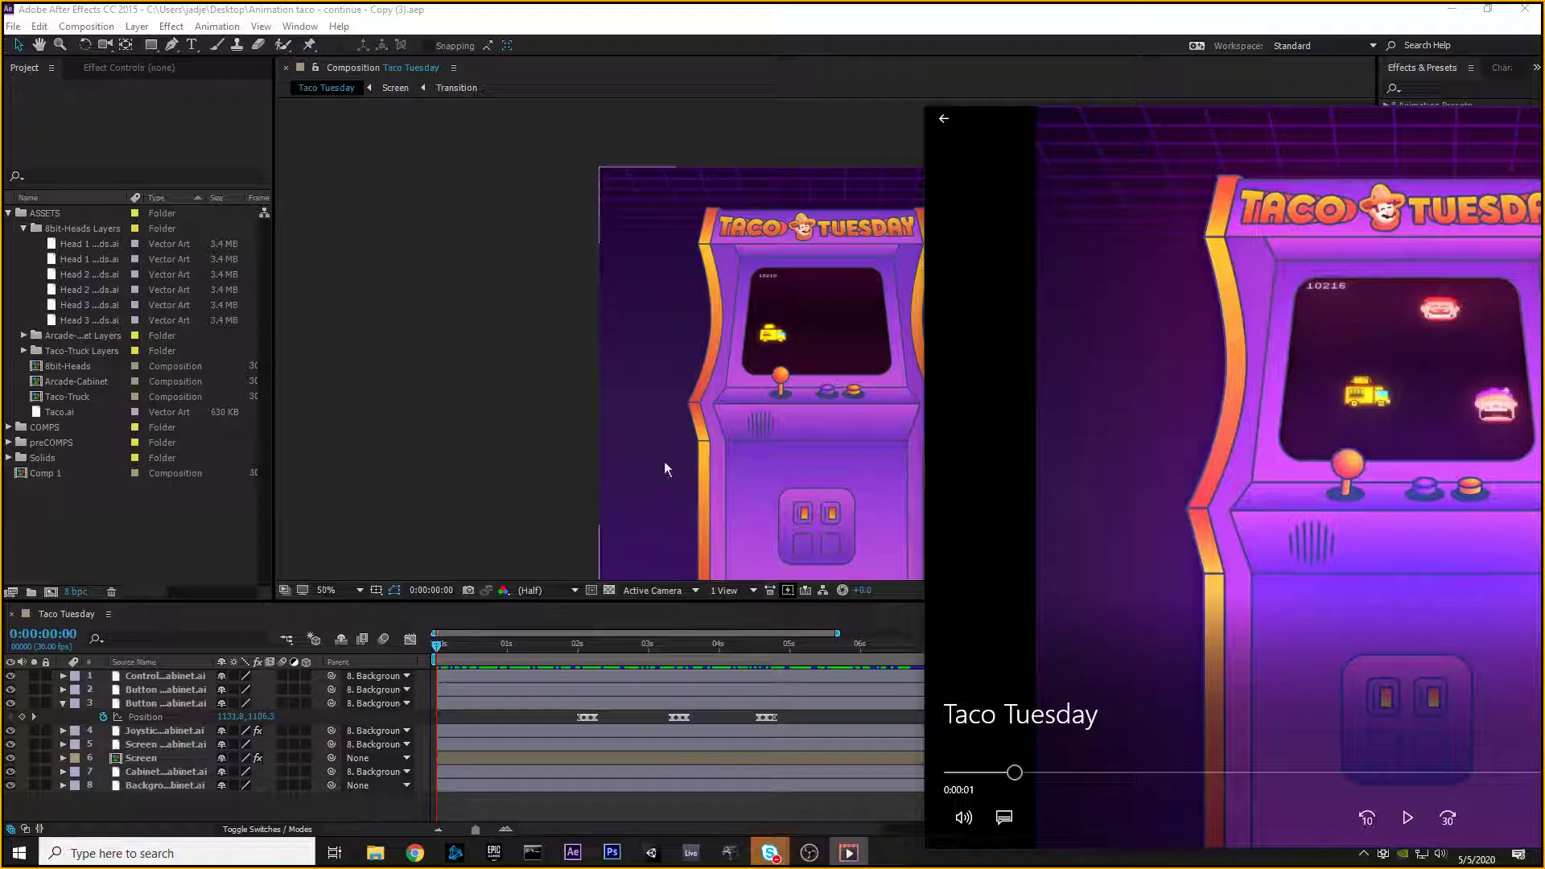
{"action": "left_click_drag", "start_coordinate": [1155, 114], "coordinate": [1071, 128]}
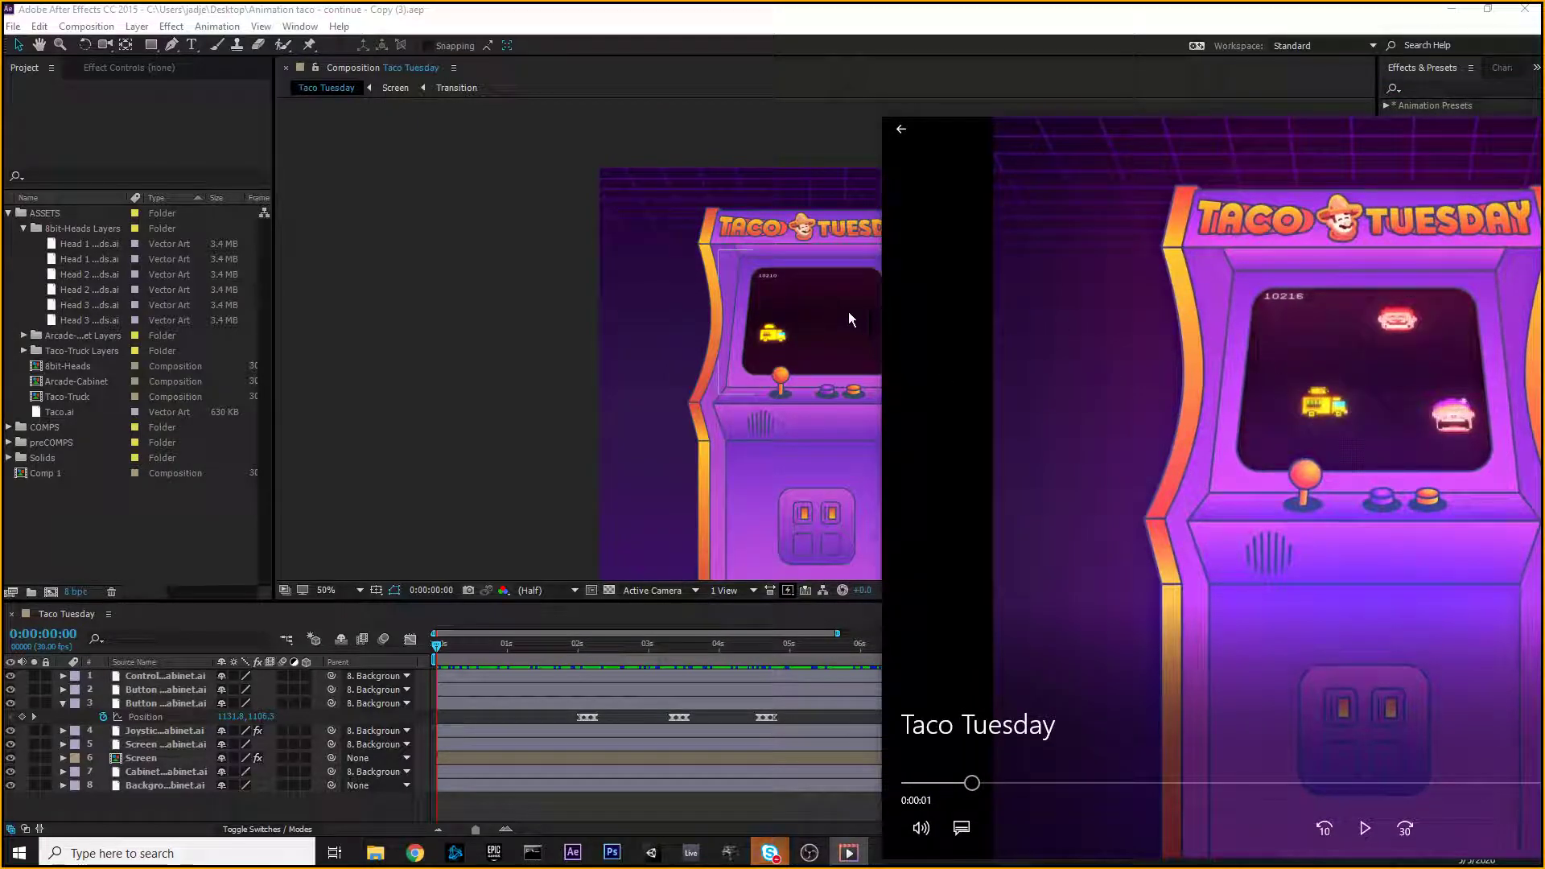
{"action": "left_click_drag", "start_coordinate": [1223, 122], "coordinate": [1030, 84]}
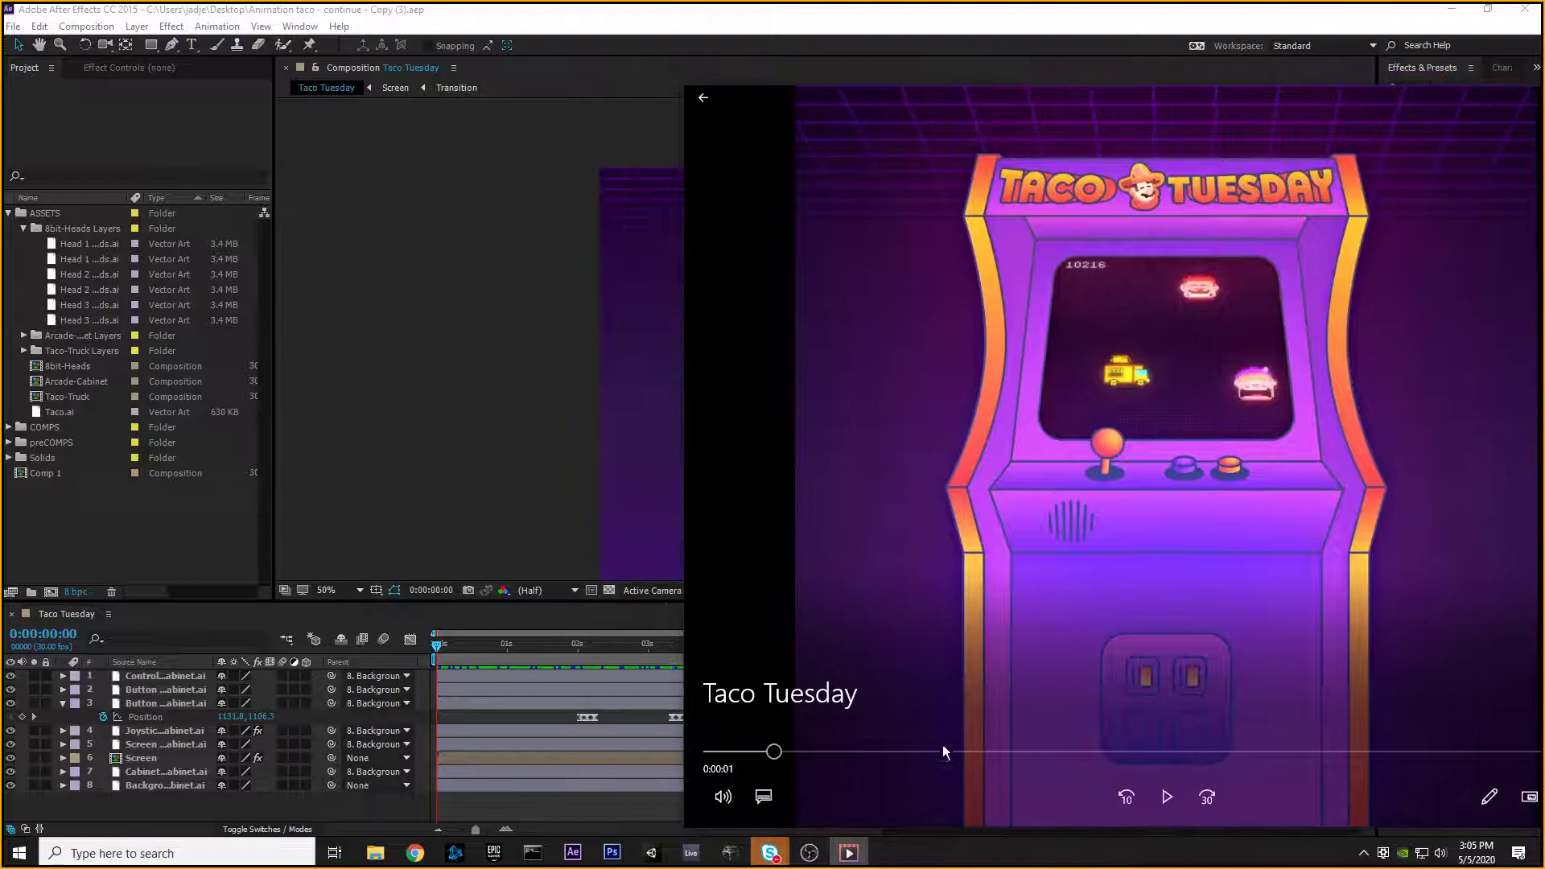
{"action": "left_click", "coordinate": [1167, 796]}
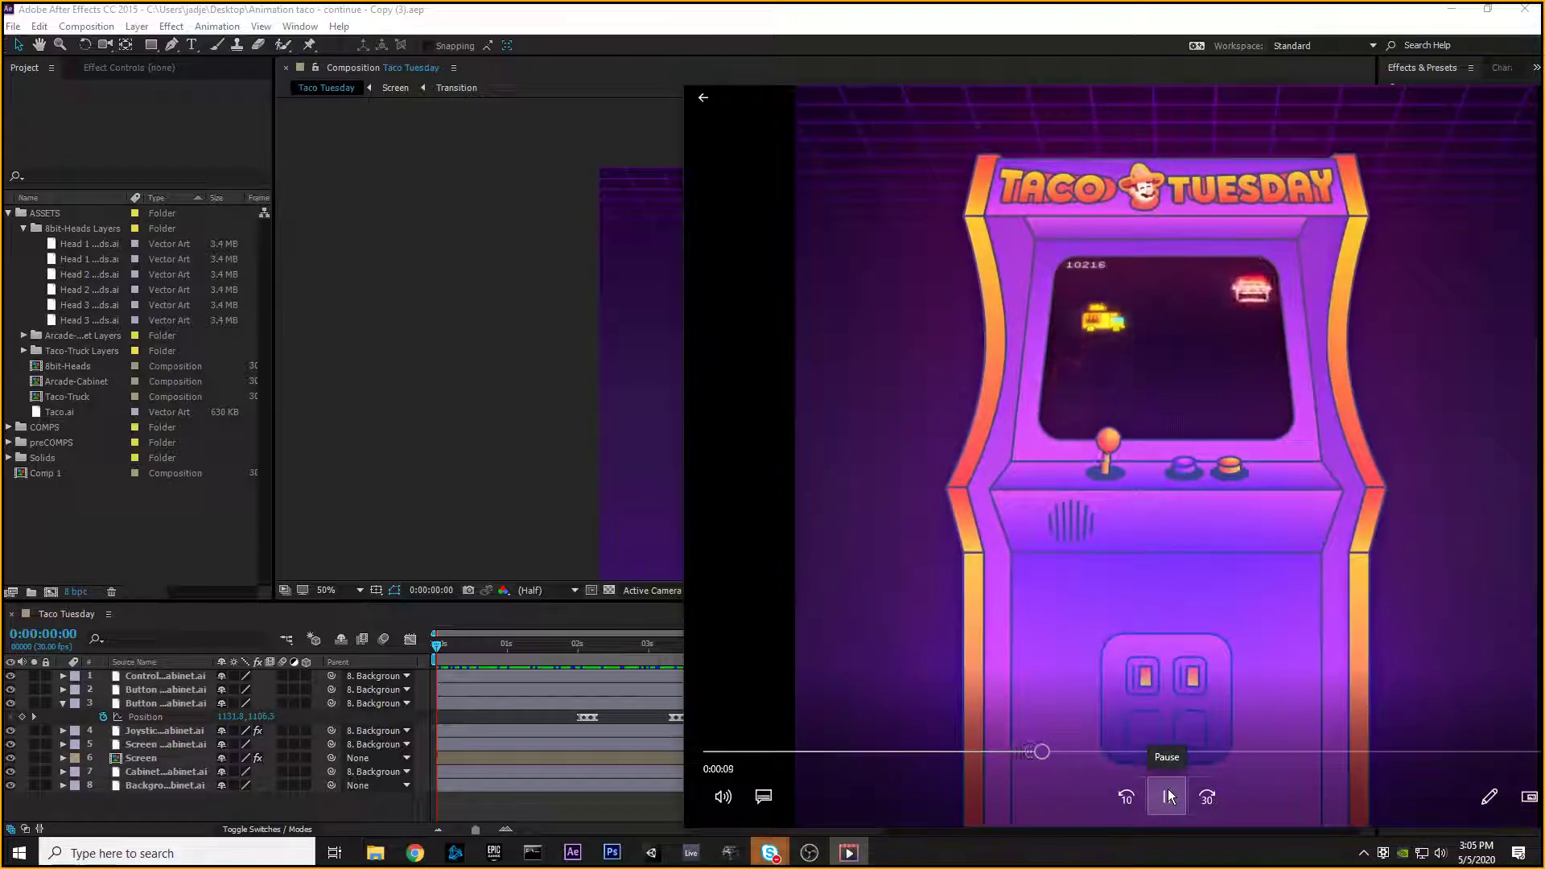
{"action": "left_click", "coordinate": [1167, 797]}
{"action": "left_click_drag", "start_coordinate": [881, 115], "coordinate": [835, 100]}
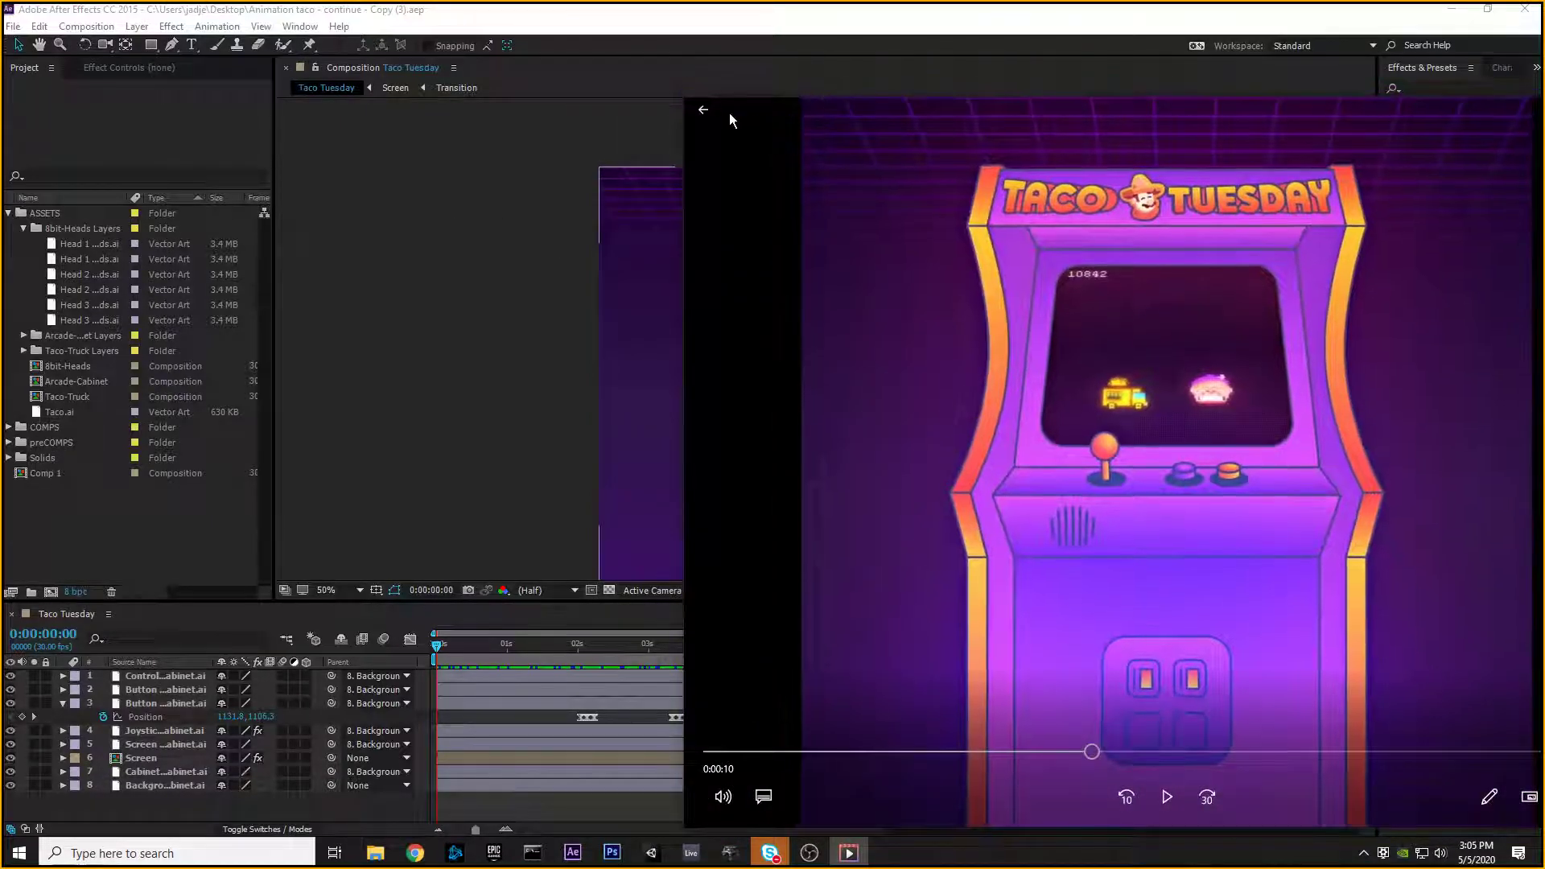
{"action": "left_click_drag", "start_coordinate": [1053, 124], "coordinate": [643, 96]}
{"action": "left_click", "coordinate": [1207, 101]}
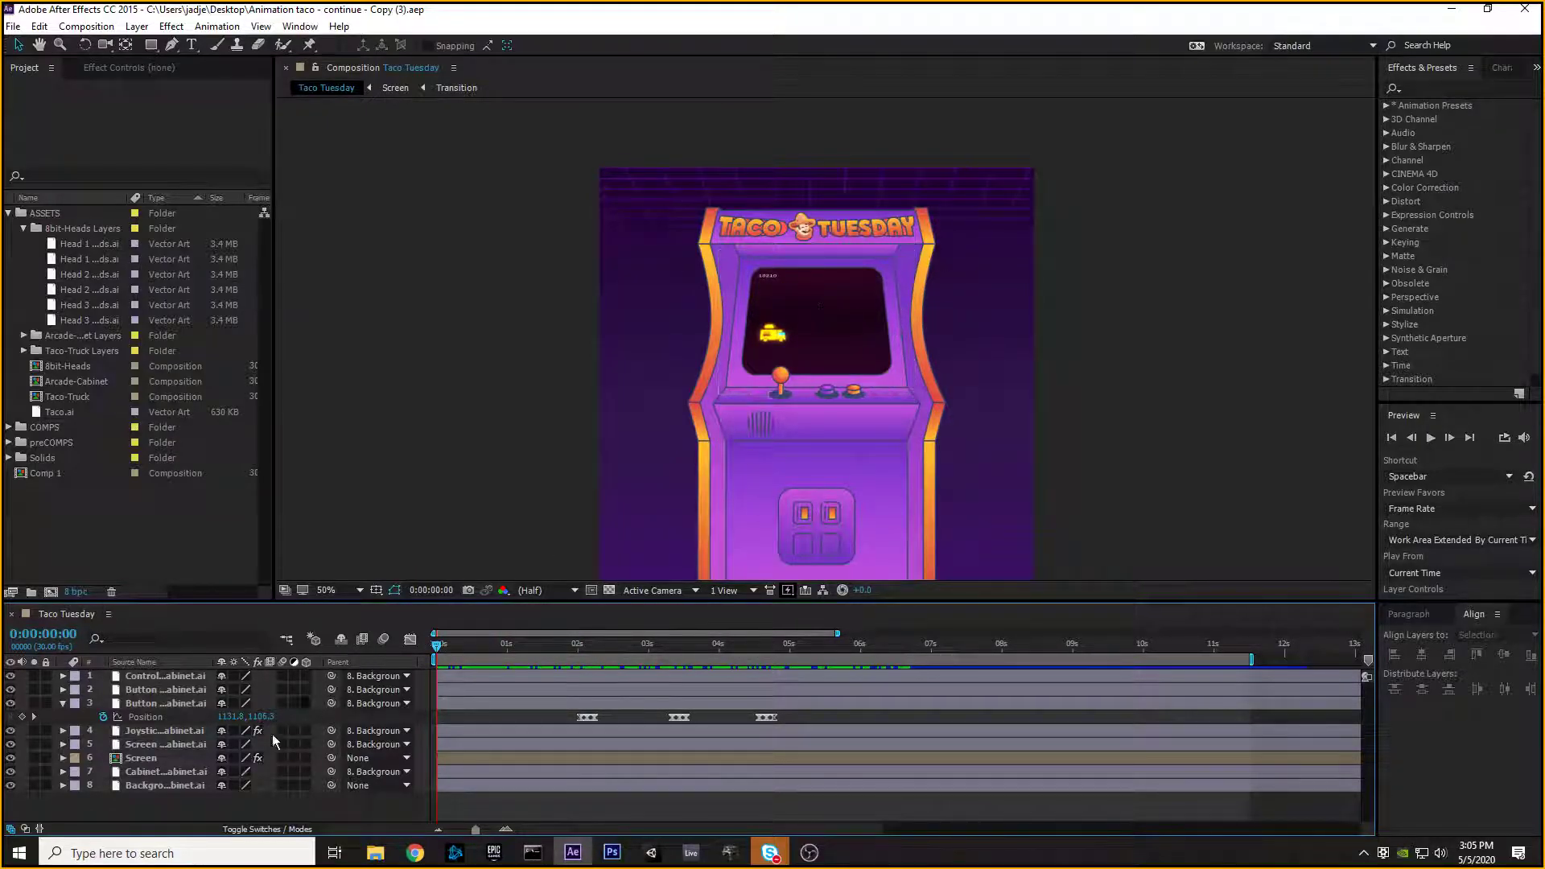
Step: In the Screen composition, darken the Gradient Ramp start color on Dark Purple Solid 1 to 54033E
{"action": "double_click", "coordinate": [151, 759]}
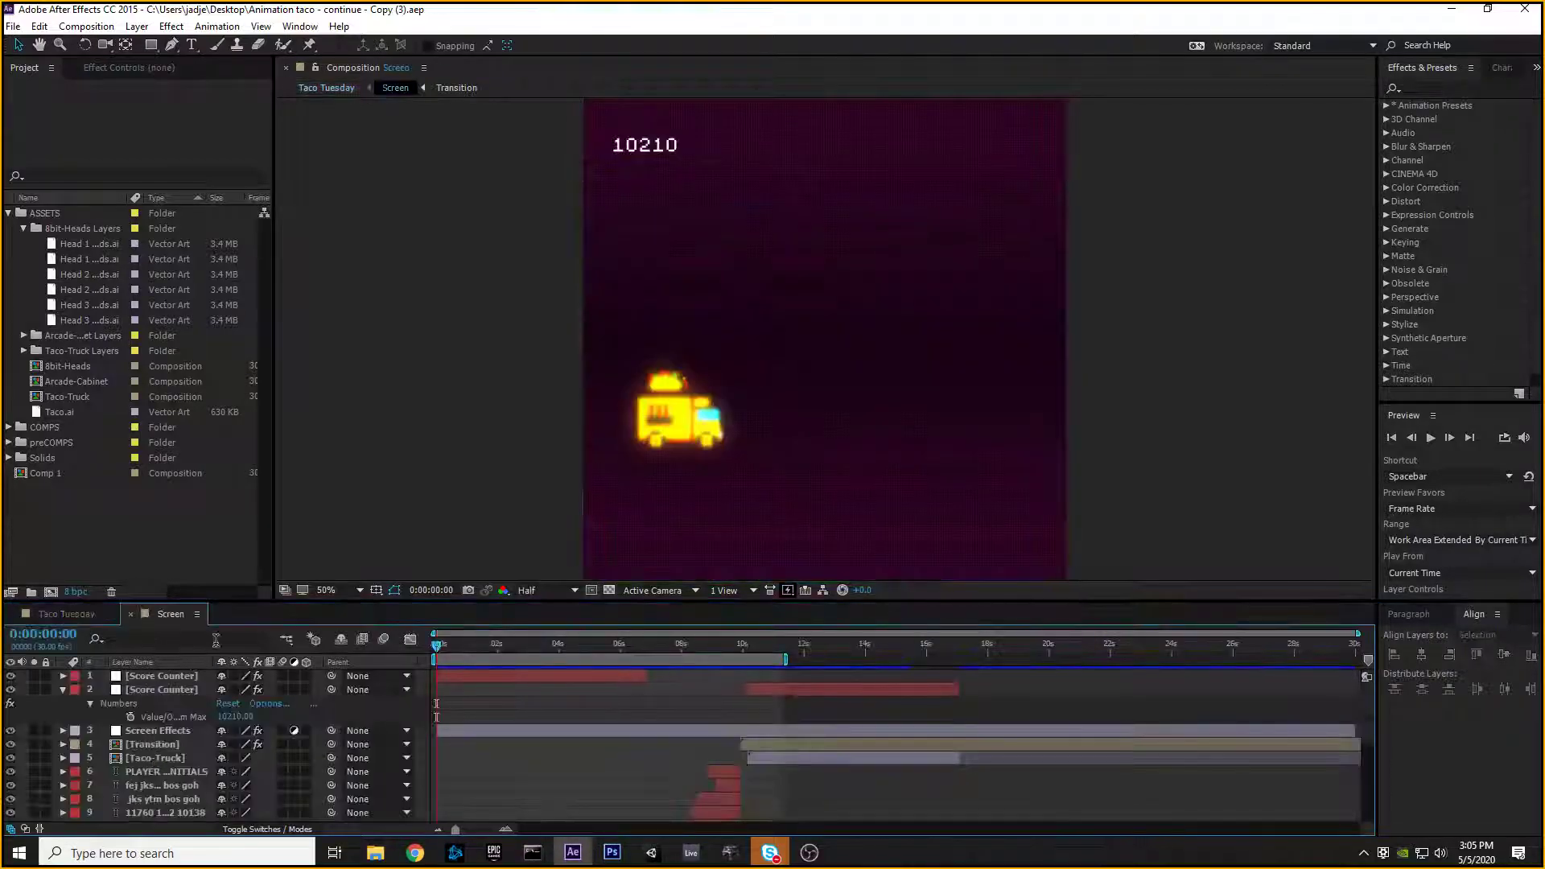
{"action": "scroll", "coordinate": [161, 809], "scroll_direction": "down", "scroll_amount": 5}
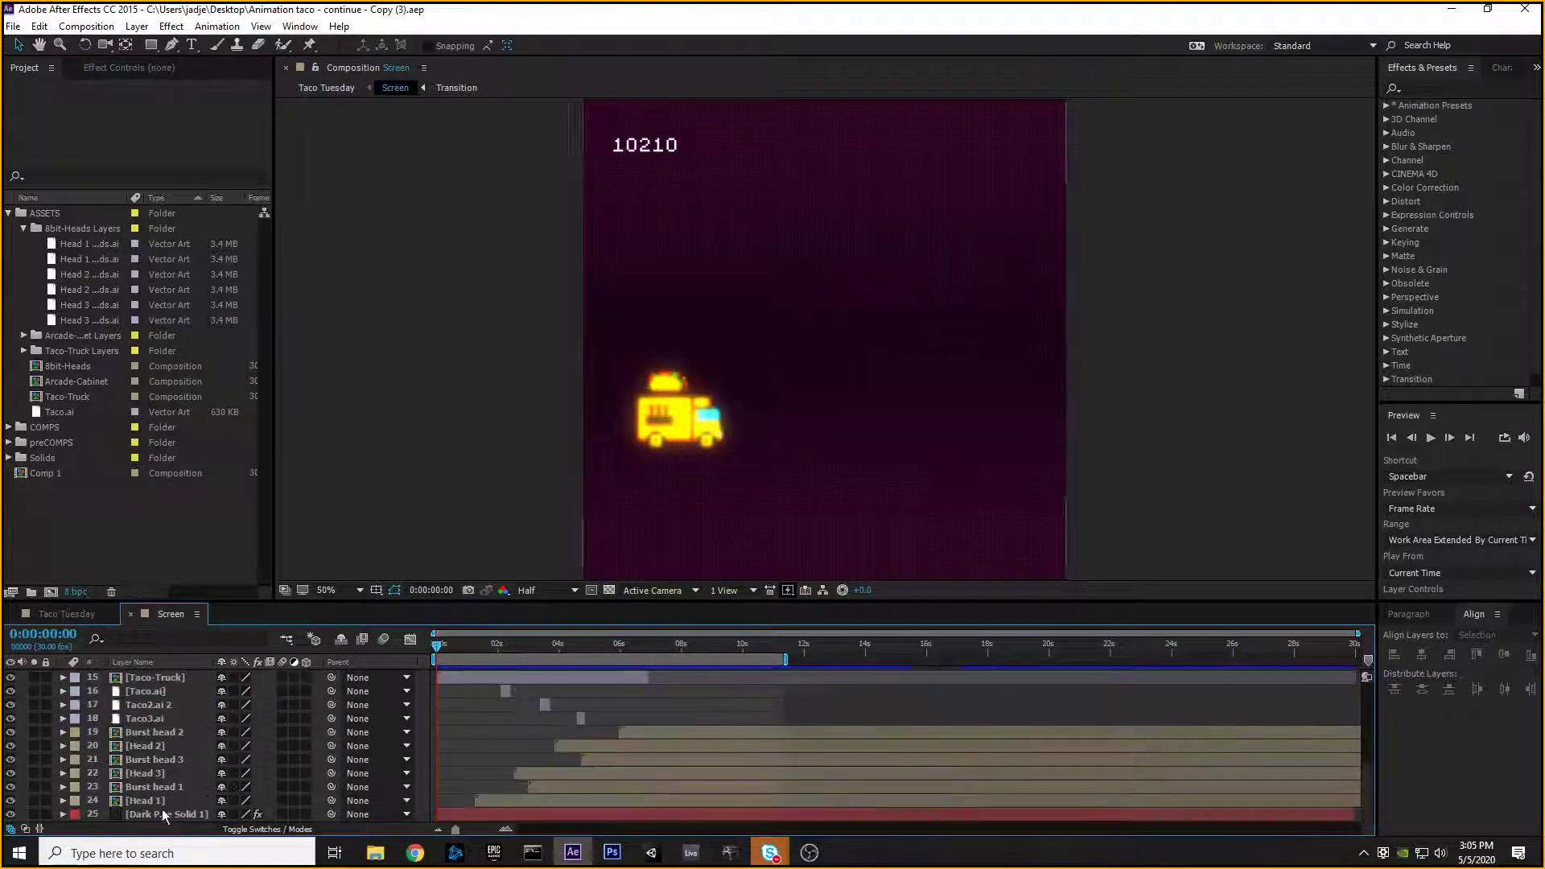
{"action": "left_click", "coordinate": [162, 814]}
{"action": "left_click", "coordinate": [137, 68]}
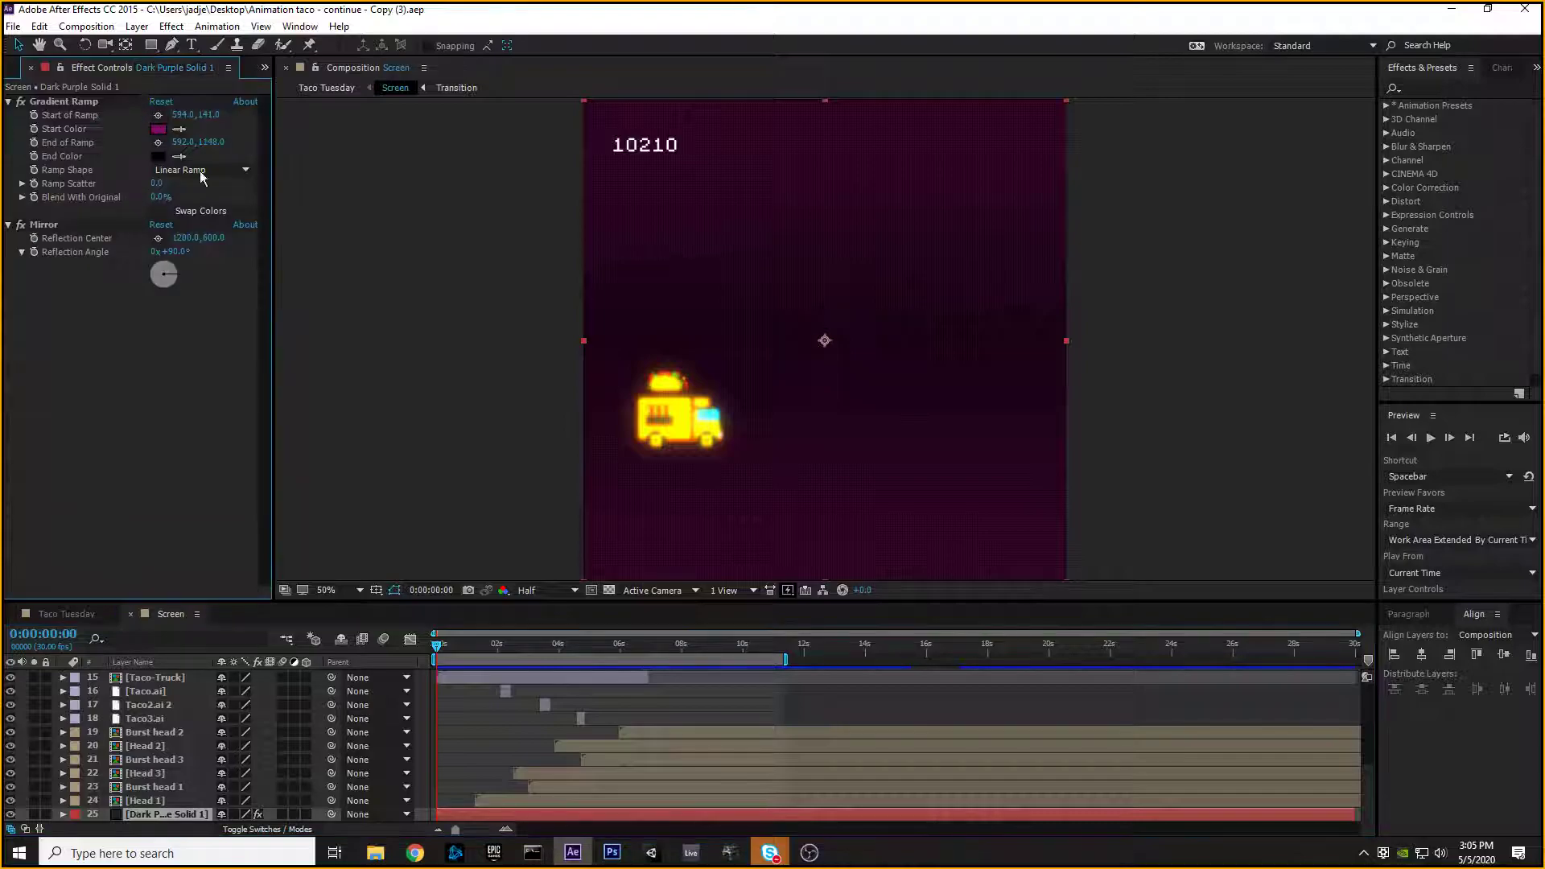
{"action": "left_click", "coordinate": [158, 129]}
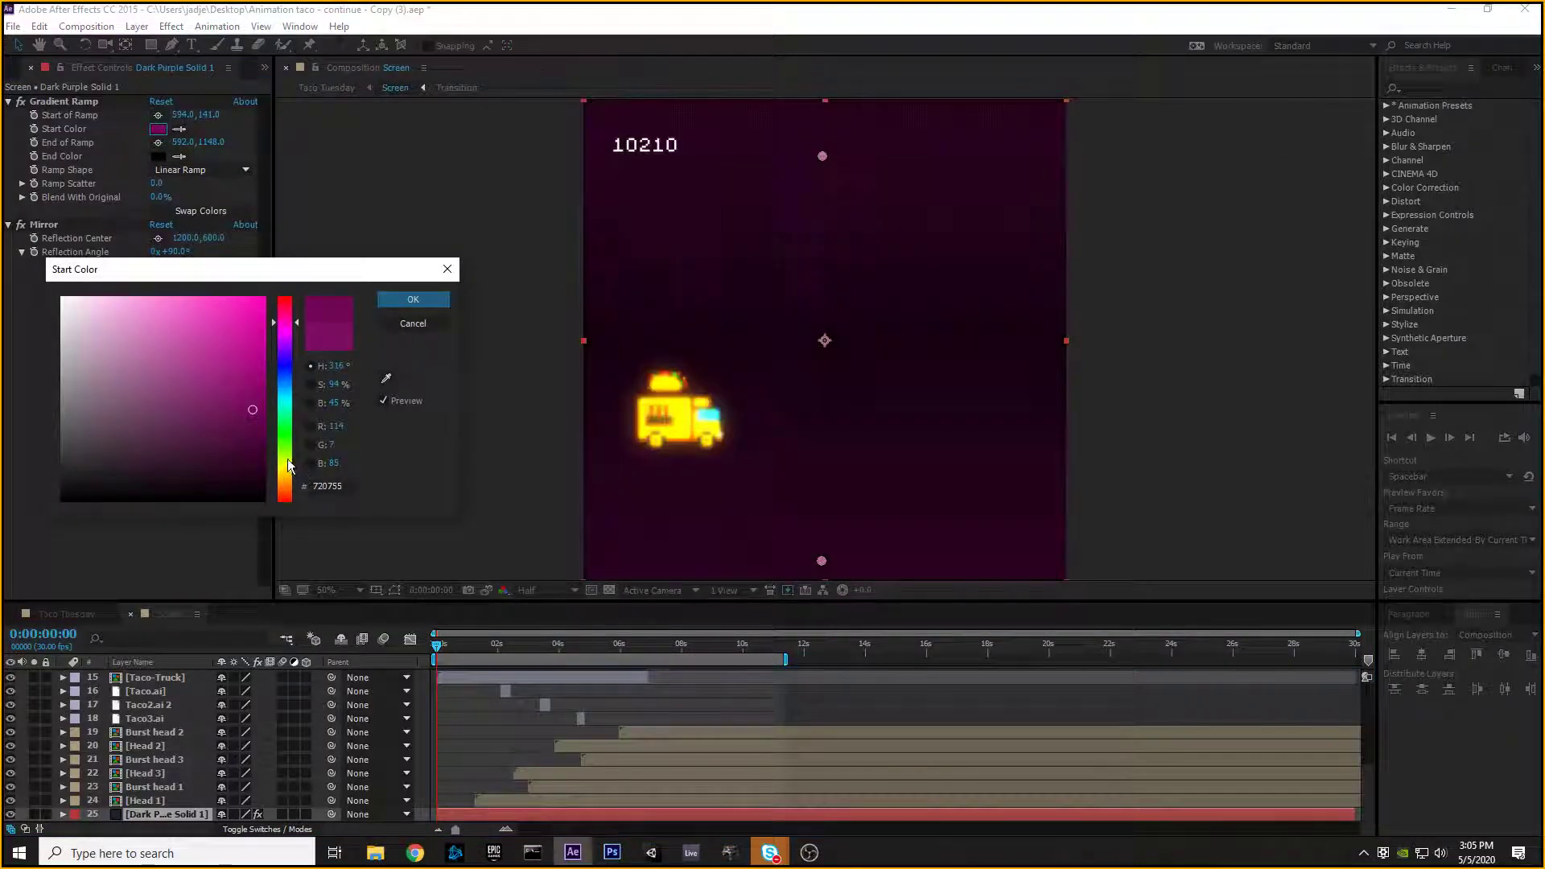
{"action": "left_click", "coordinate": [260, 421]}
{"action": "left_click", "coordinate": [261, 437]}
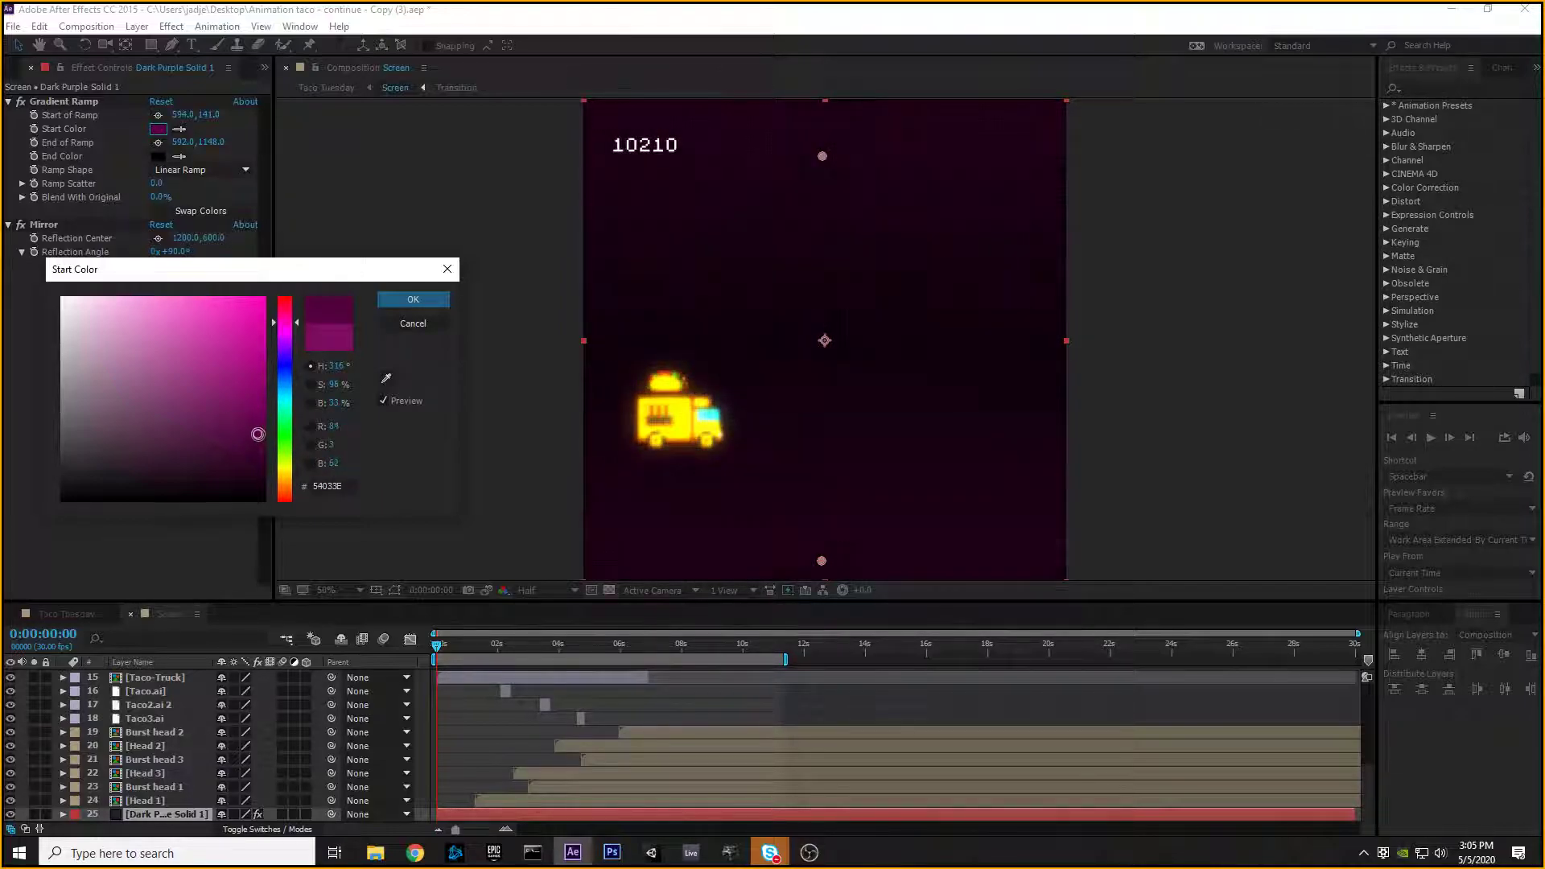
{"action": "left_click", "coordinate": [413, 299]}
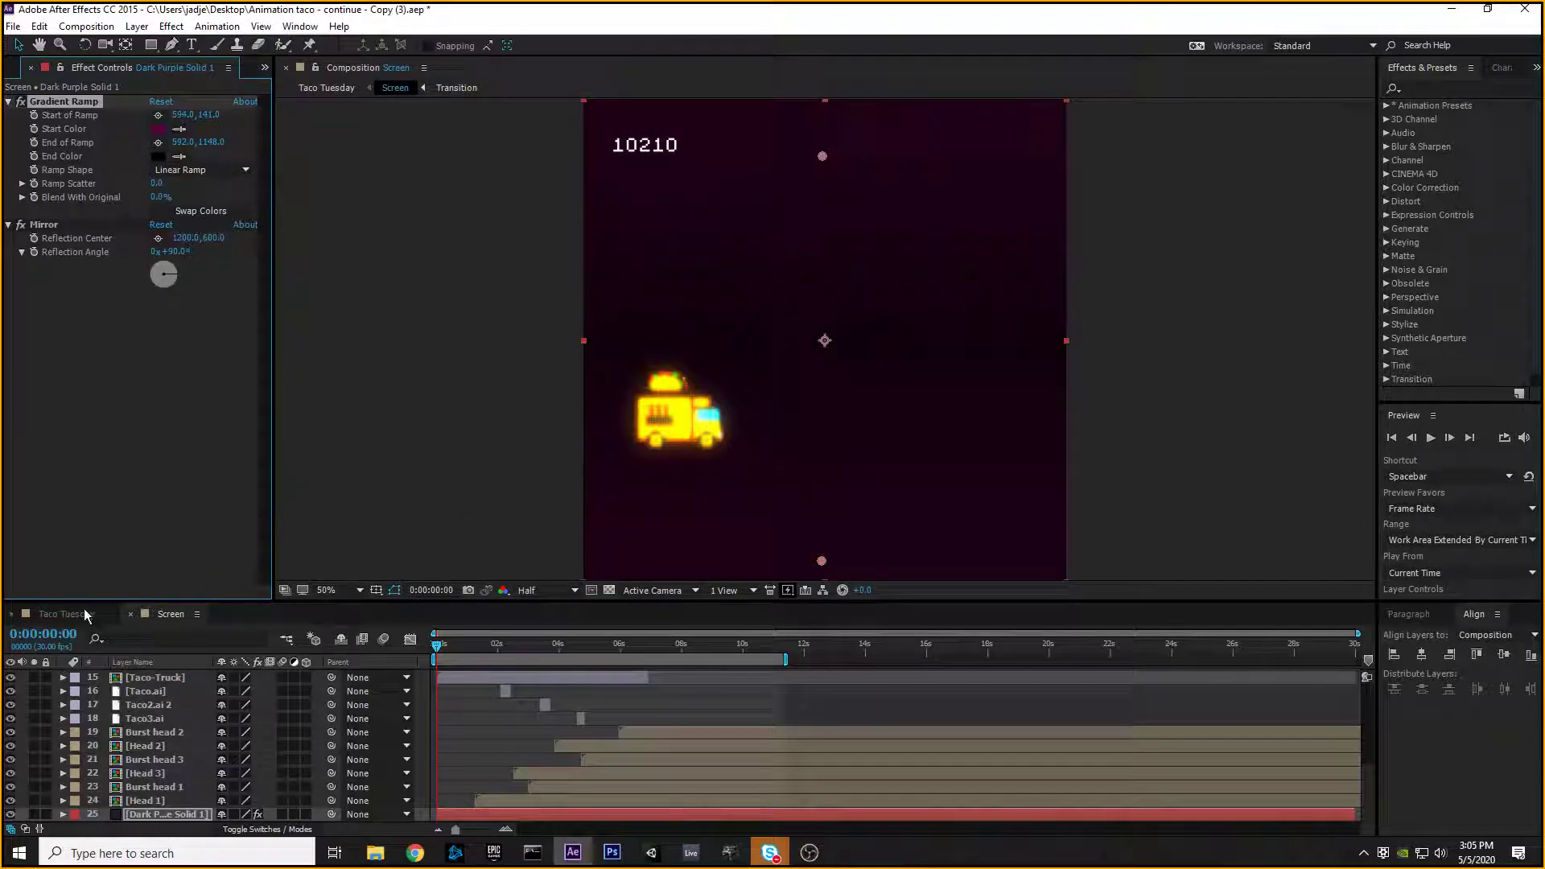
Step: Return to the Taco Tuesday composition, close the Screen timeline and collapse the Button 1 layer's properties
{"action": "left_click", "coordinate": [64, 614]}
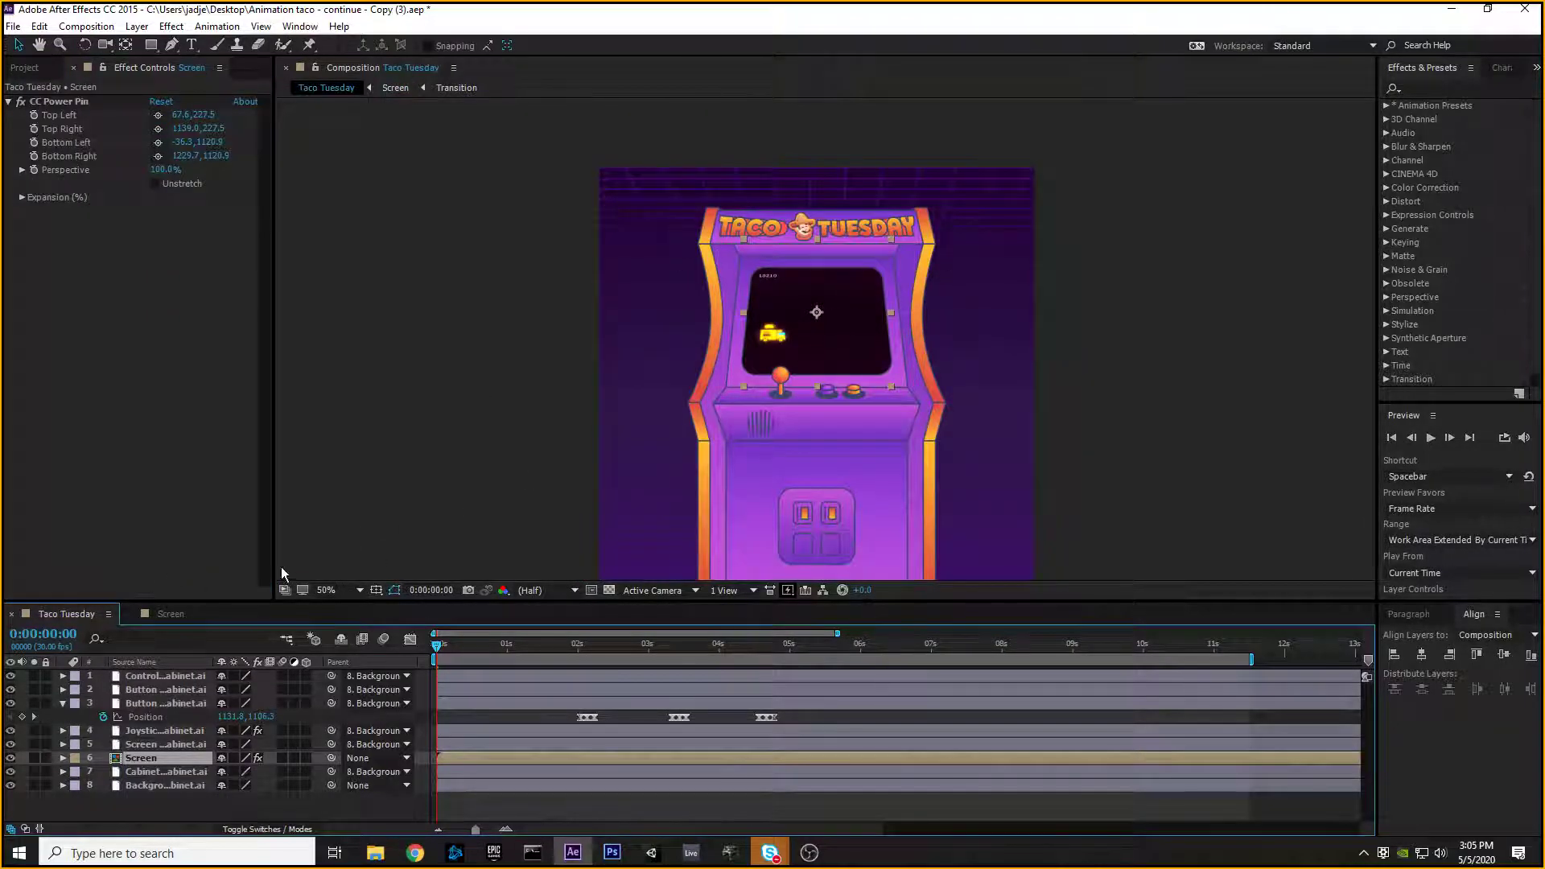
{"action": "left_click", "coordinate": [164, 614]}
{"action": "left_click", "coordinate": [81, 616]}
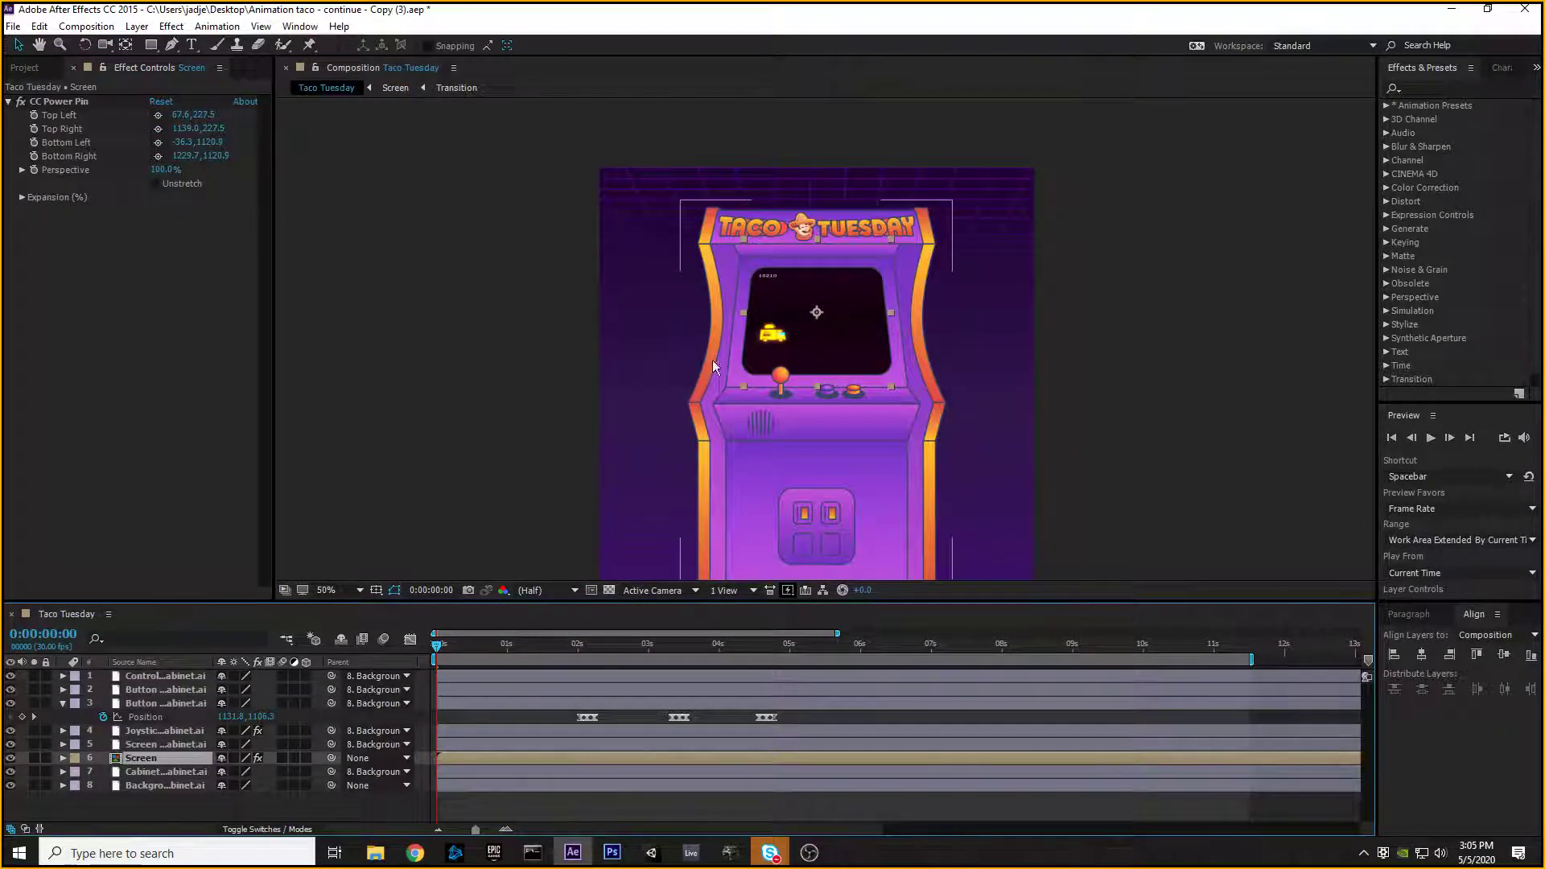
{"action": "left_click_drag", "start_coordinate": [434, 644], "coordinate": [309, 638]}
{"action": "left_click", "coordinate": [63, 702]}
{"action": "left_click", "coordinate": [209, 795]}
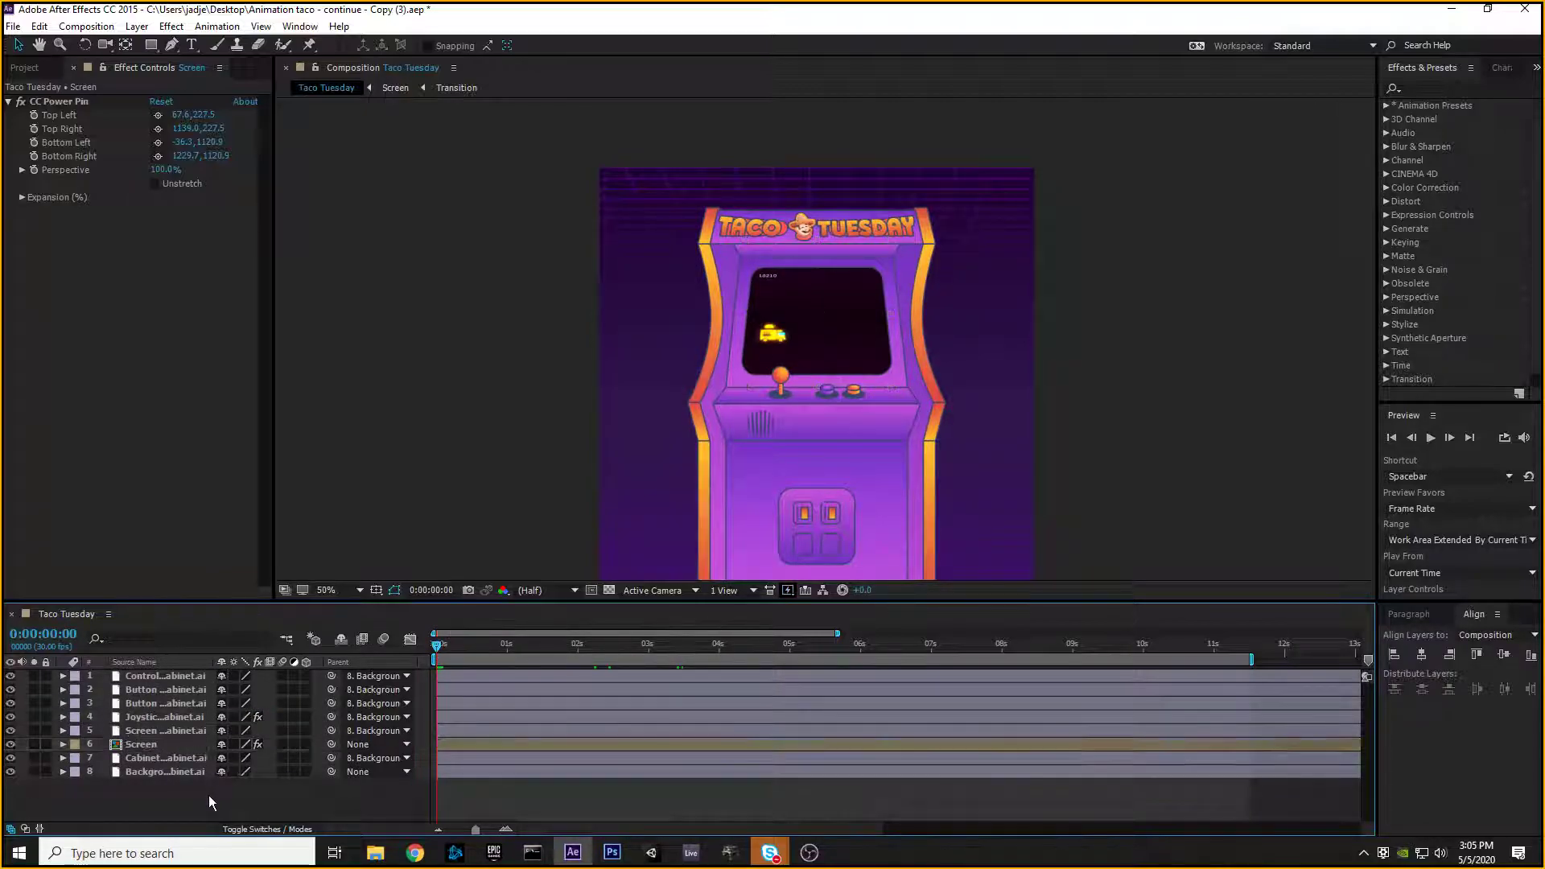
{"action": "mouse_move", "coordinate": [438, 647]}
{"action": "left_mouse_down"}
{"action": "mouse_move", "coordinate": [452, 645]}
{"action": "mouse_move", "coordinate": [433, 654]}
{"action": "left_mouse_up"}
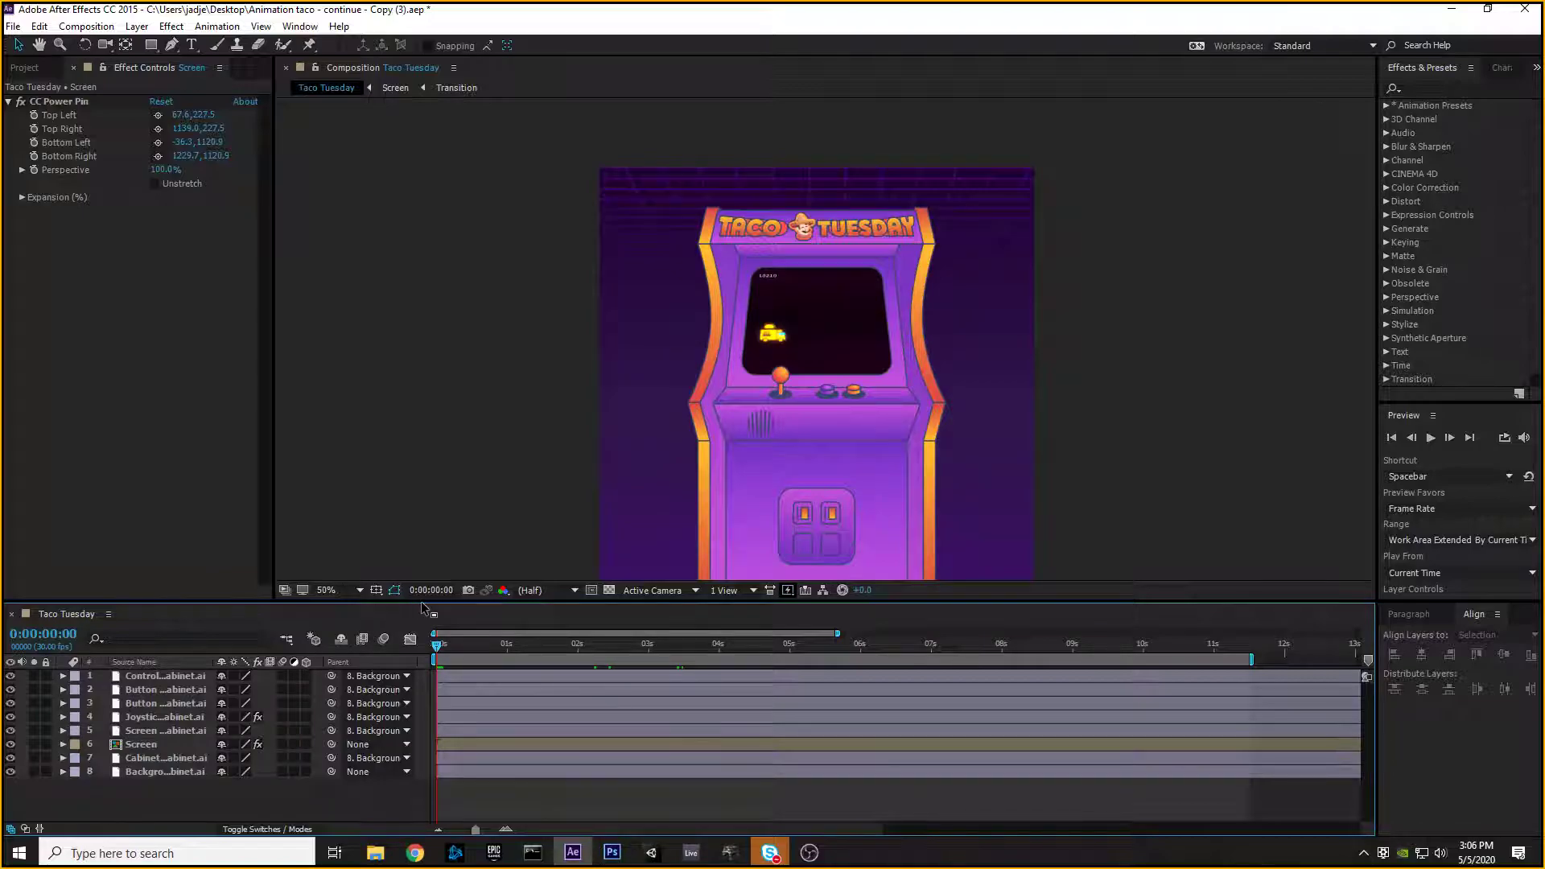
{"action": "key", "text": "apostrophe"}
{"action": "key", "text": "apostrophe"}
{"action": "left_click", "coordinate": [782, 375]}
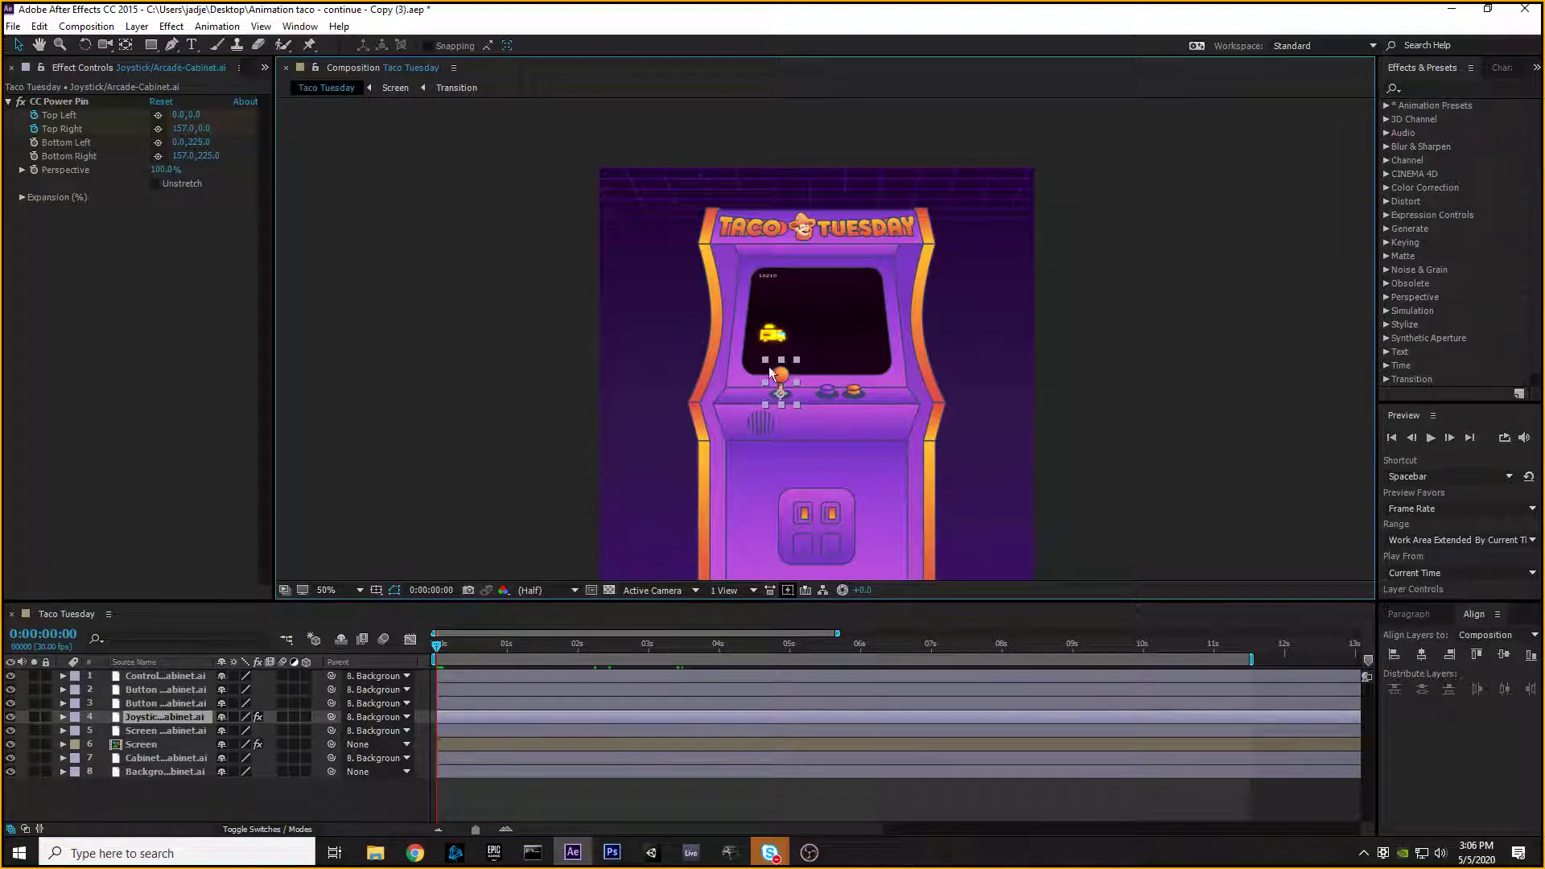
{"action": "left_click", "coordinate": [444, 333]}
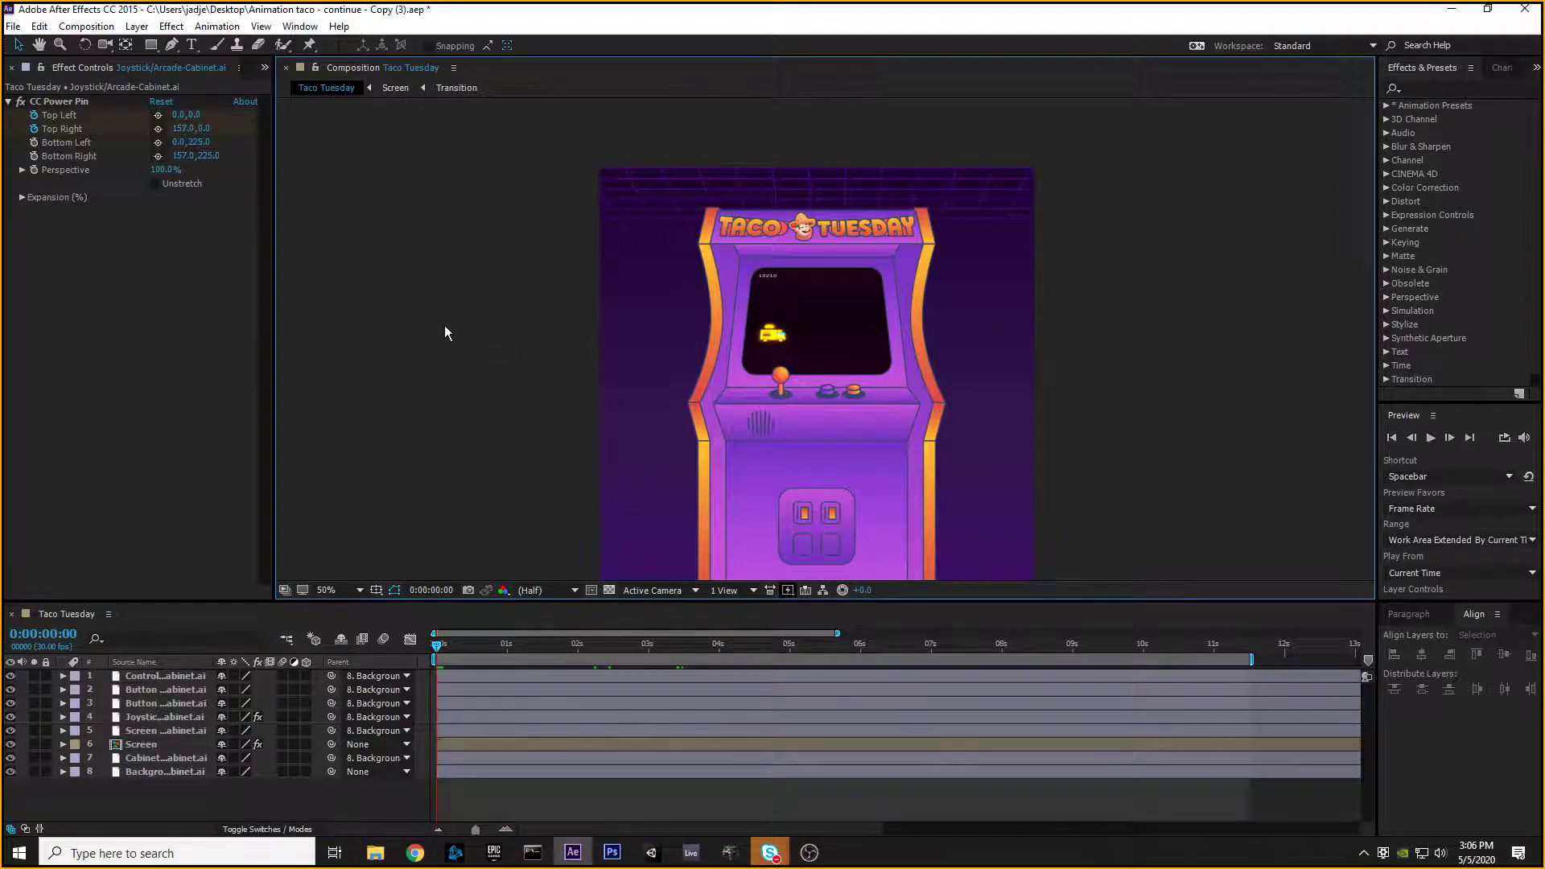
Step: Create a null object and position it over the arcade screen at 530, 370
{"action": "left_click", "coordinate": [134, 27]}
{"action": "mouse_move", "coordinate": [165, 46]}
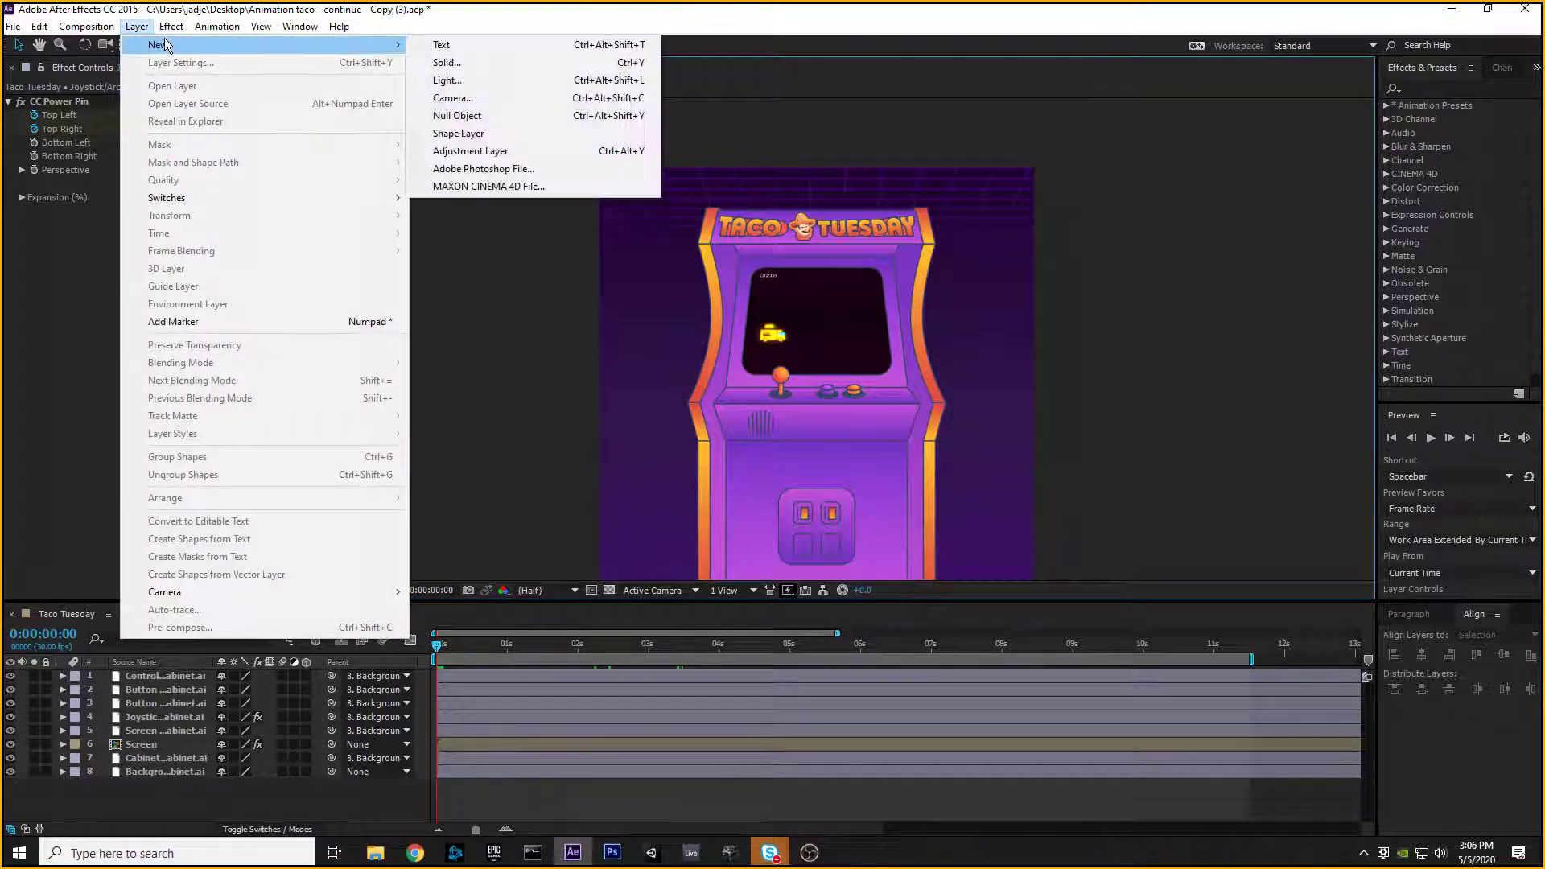
{"action": "left_click", "coordinate": [480, 118]}
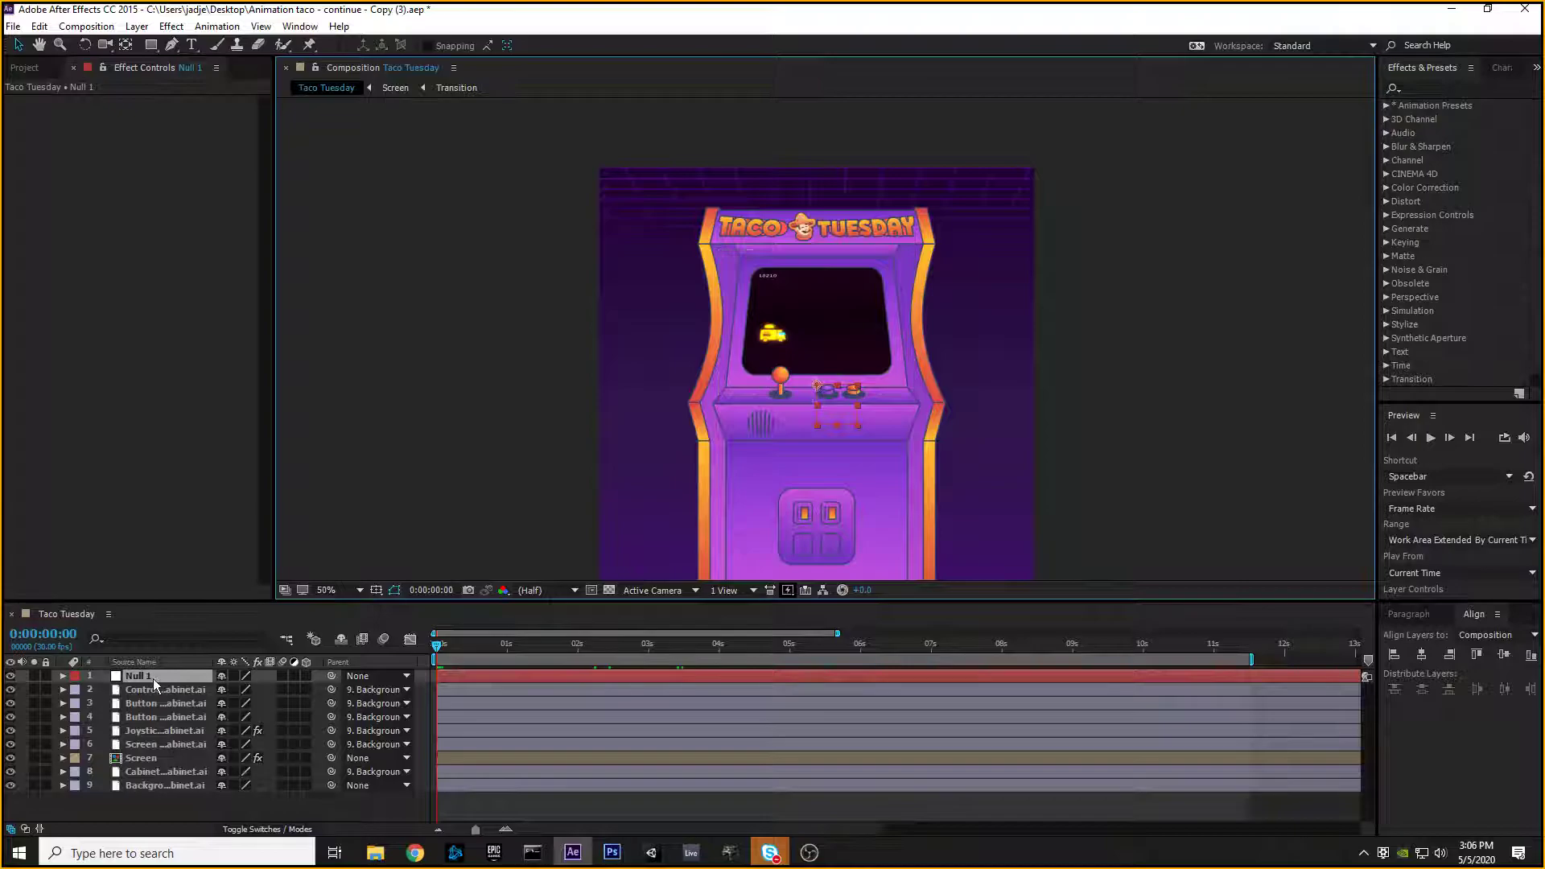
{"action": "key", "text": "p"}
{"action": "left_click_drag", "start_coordinate": [225, 690], "coordinate": [250, 689]}
Step: Parent all the control, button, joystick, screen, cabinet and background layers to Null 1
{"action": "left_click", "coordinate": [163, 813]}
{"action": "left_click_drag", "start_coordinate": [163, 814], "coordinate": [169, 698]}
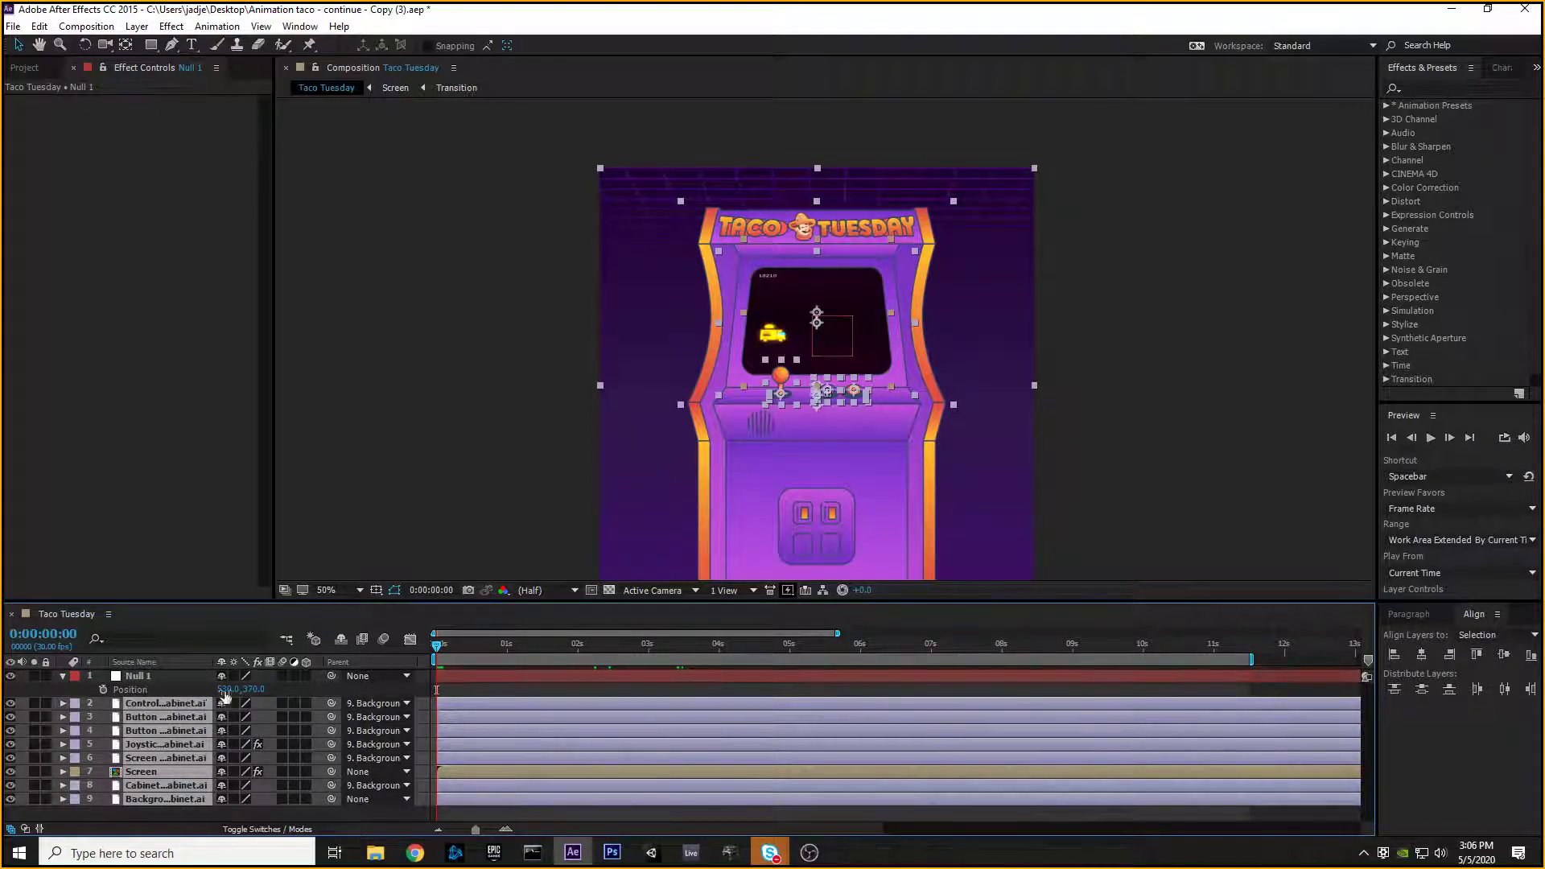
{"action": "left_click", "coordinate": [380, 703]}
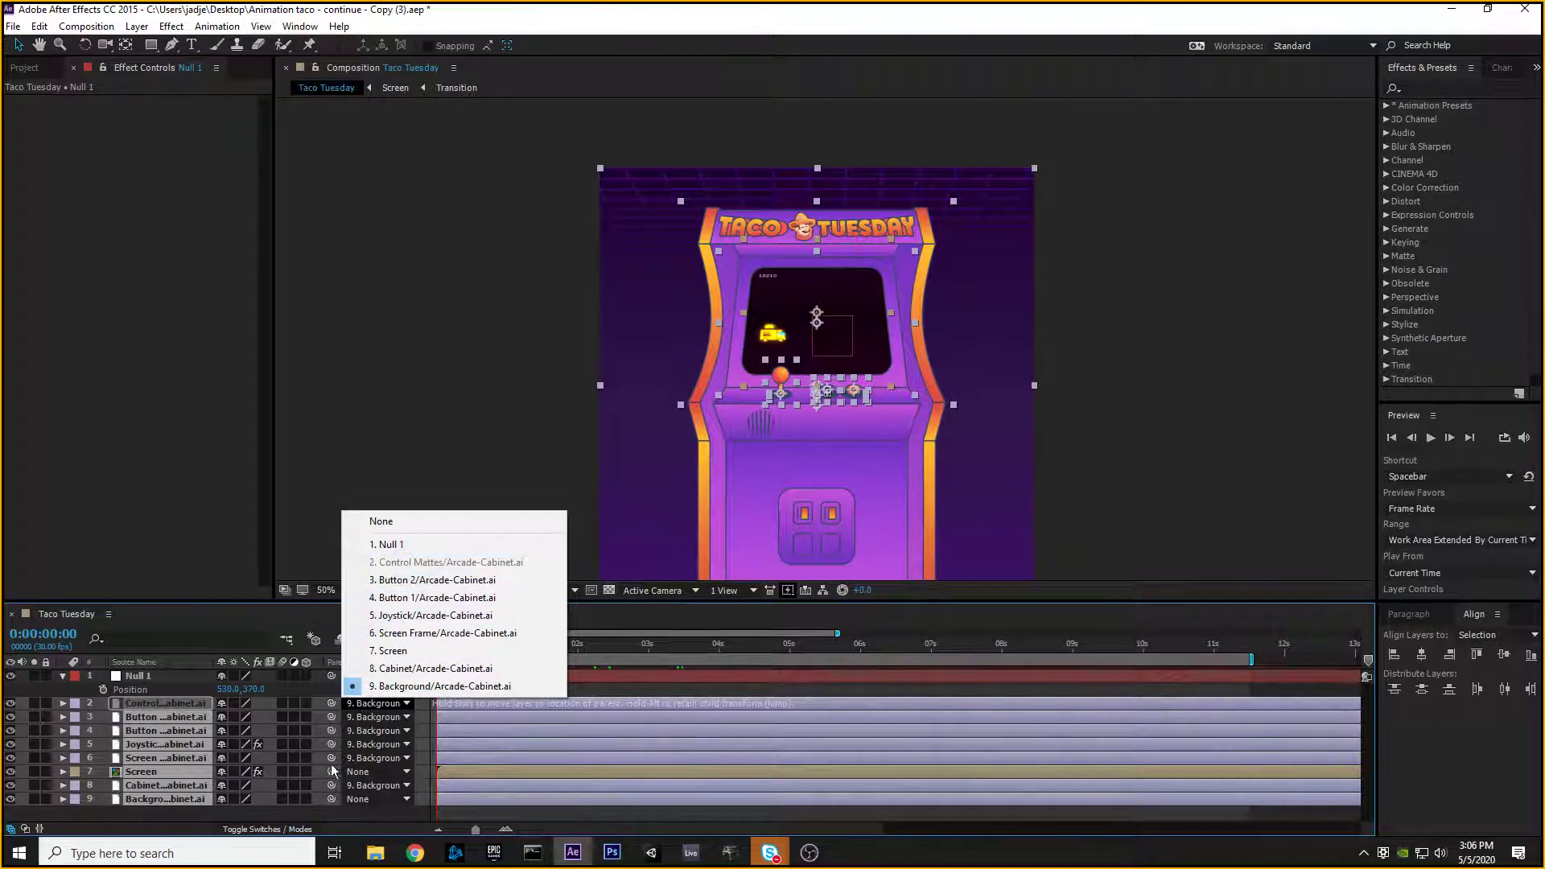
{"action": "left_click", "coordinate": [311, 811]}
{"action": "left_click_drag", "start_coordinate": [185, 795], "coordinate": [166, 693]}
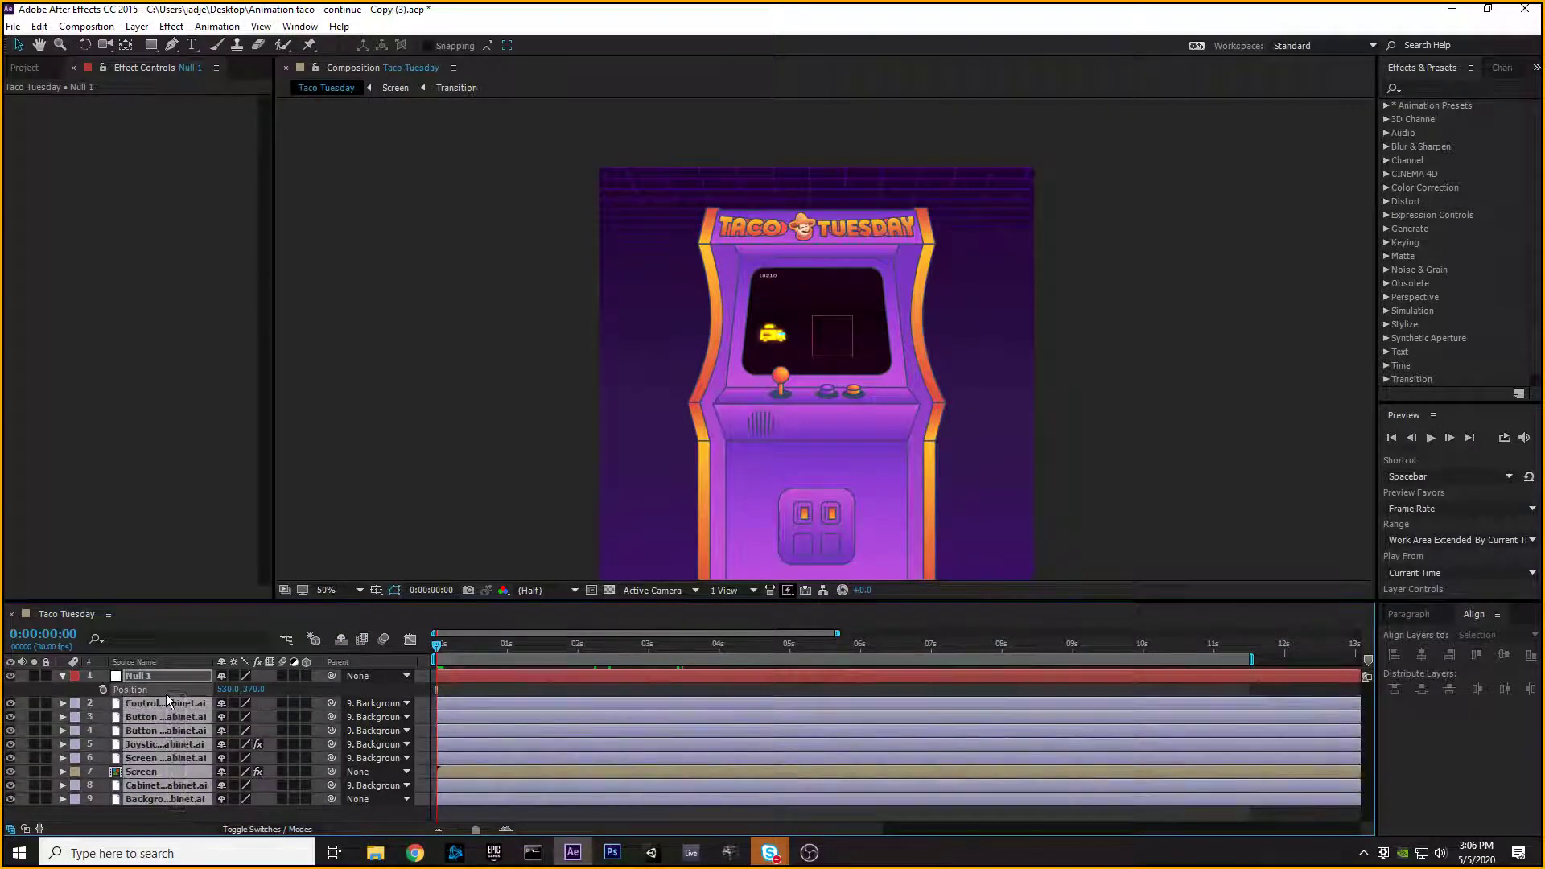
{"action": "left_click_drag", "start_coordinate": [330, 703], "coordinate": [161, 675]}
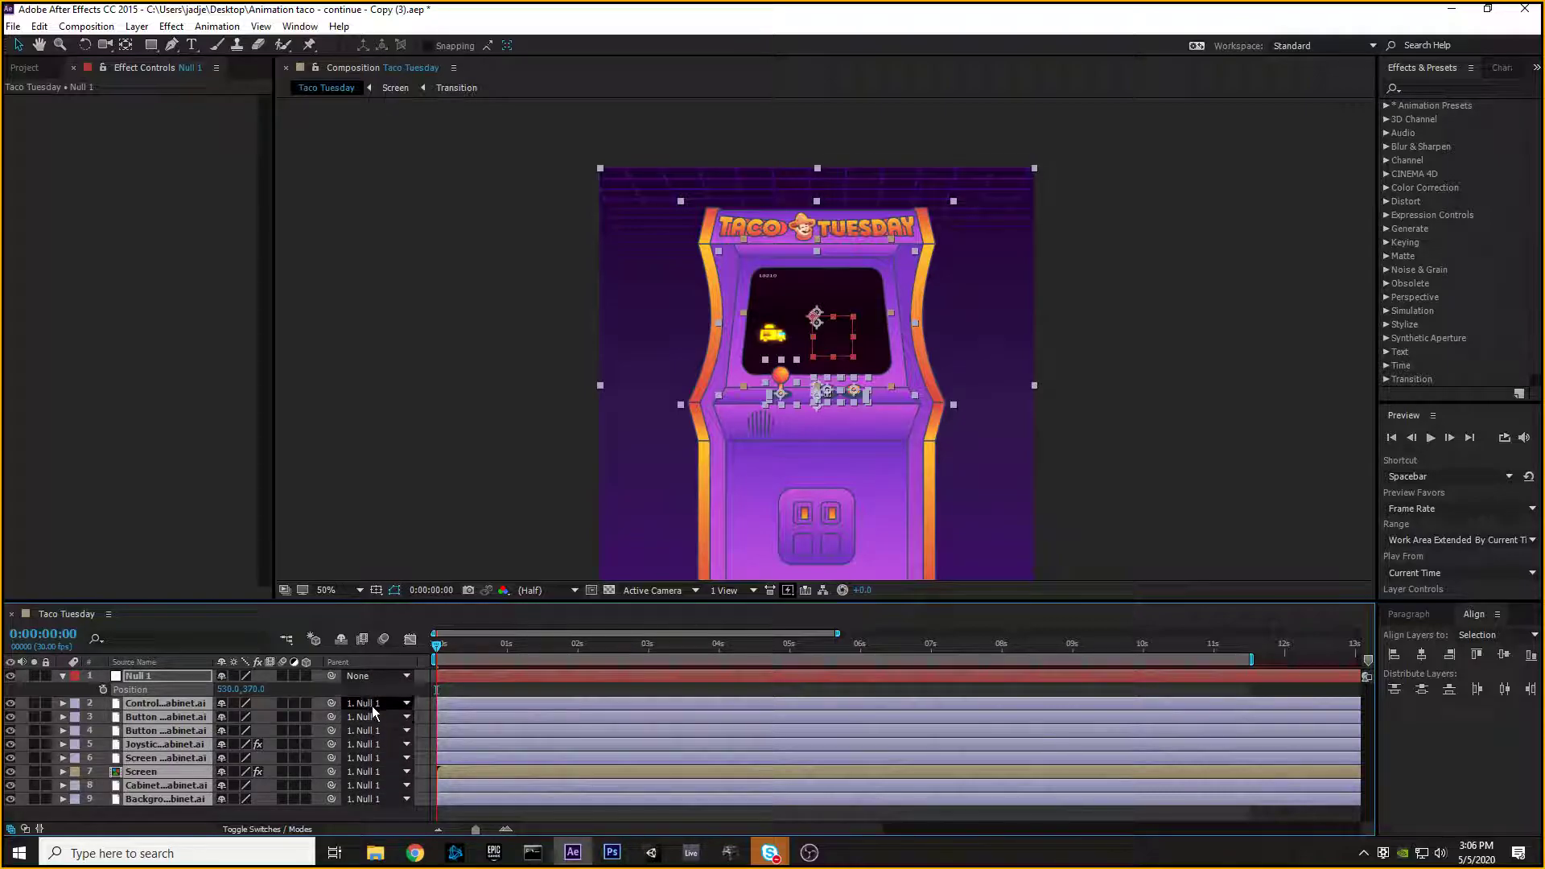
Step: Try moving Null 1 sideways to 421, 370 and scaling it to 61% to test the parenting, undoing each change
{"action": "left_click", "coordinate": [205, 814]}
{"action": "left_click", "coordinate": [162, 678]}
{"action": "left_click_drag", "start_coordinate": [228, 690], "coordinate": [133, 690]}
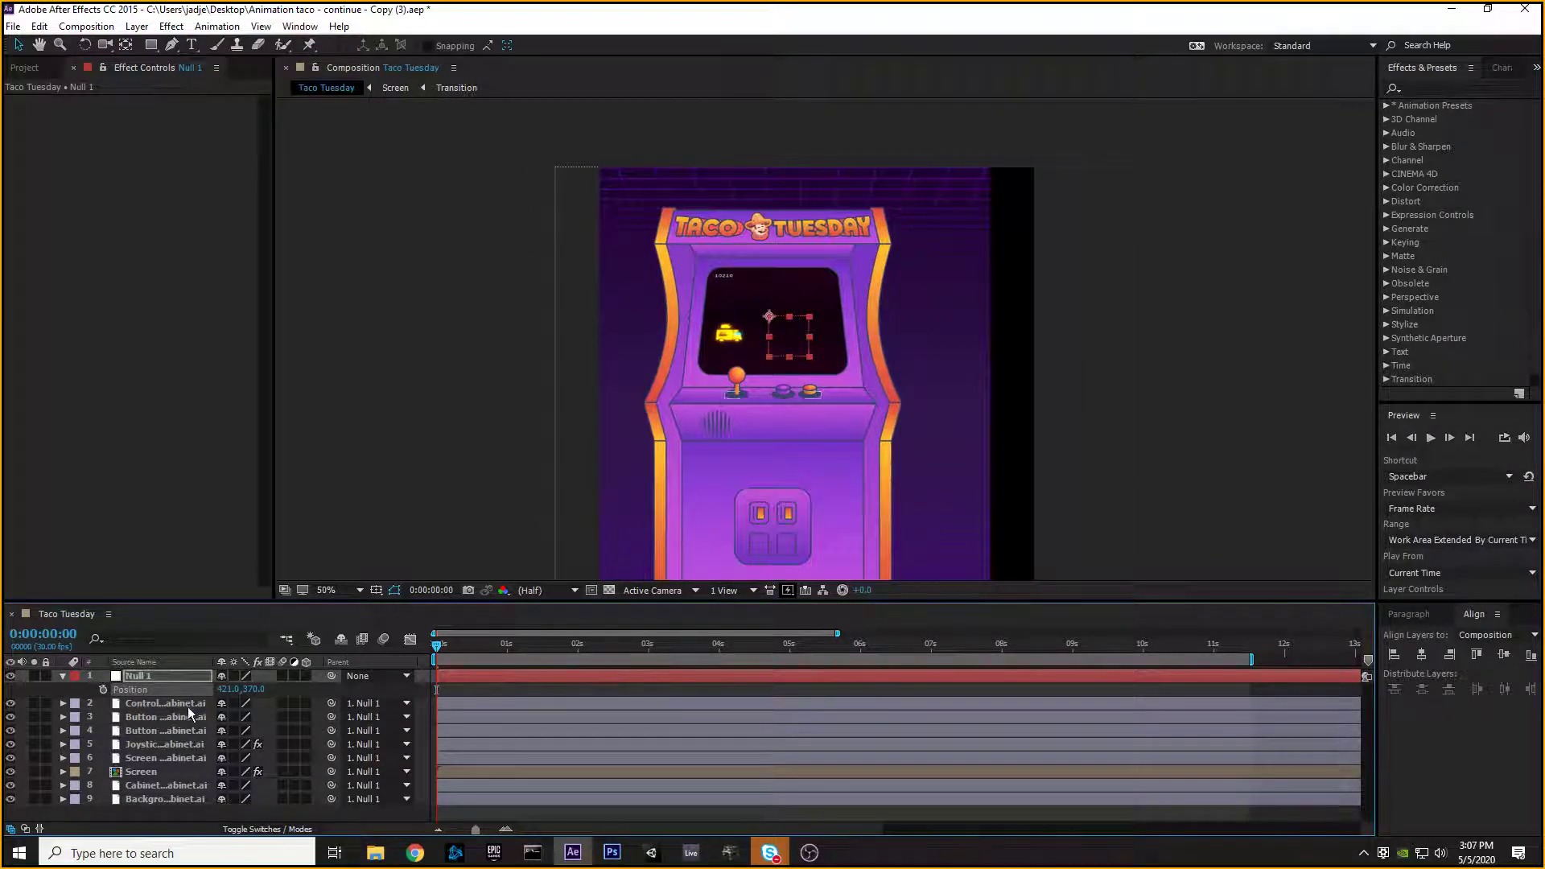
{"action": "key", "text": "ctrl+z"}
{"action": "key", "text": "s"}
{"action": "mouse_move", "coordinate": [244, 690]}
{"action": "left_mouse_down"}
{"action": "mouse_move", "coordinate": [362, 691]}
{"action": "mouse_move", "coordinate": [181, 691]}
{"action": "mouse_move", "coordinate": [232, 684]}
{"action": "left_mouse_up"}
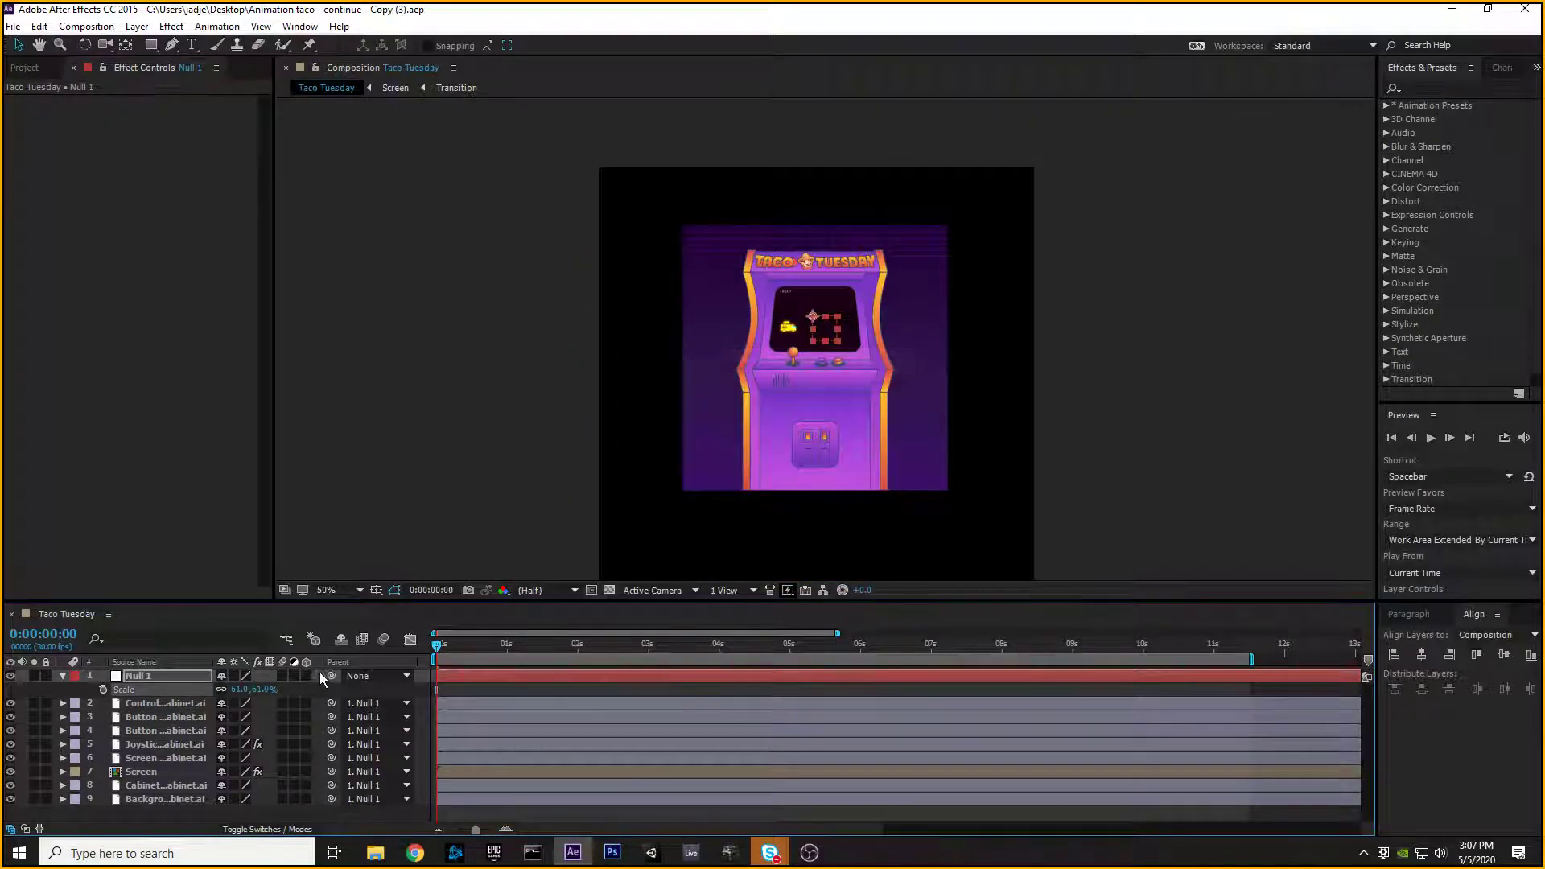
{"action": "key", "text": "ctrl+z"}
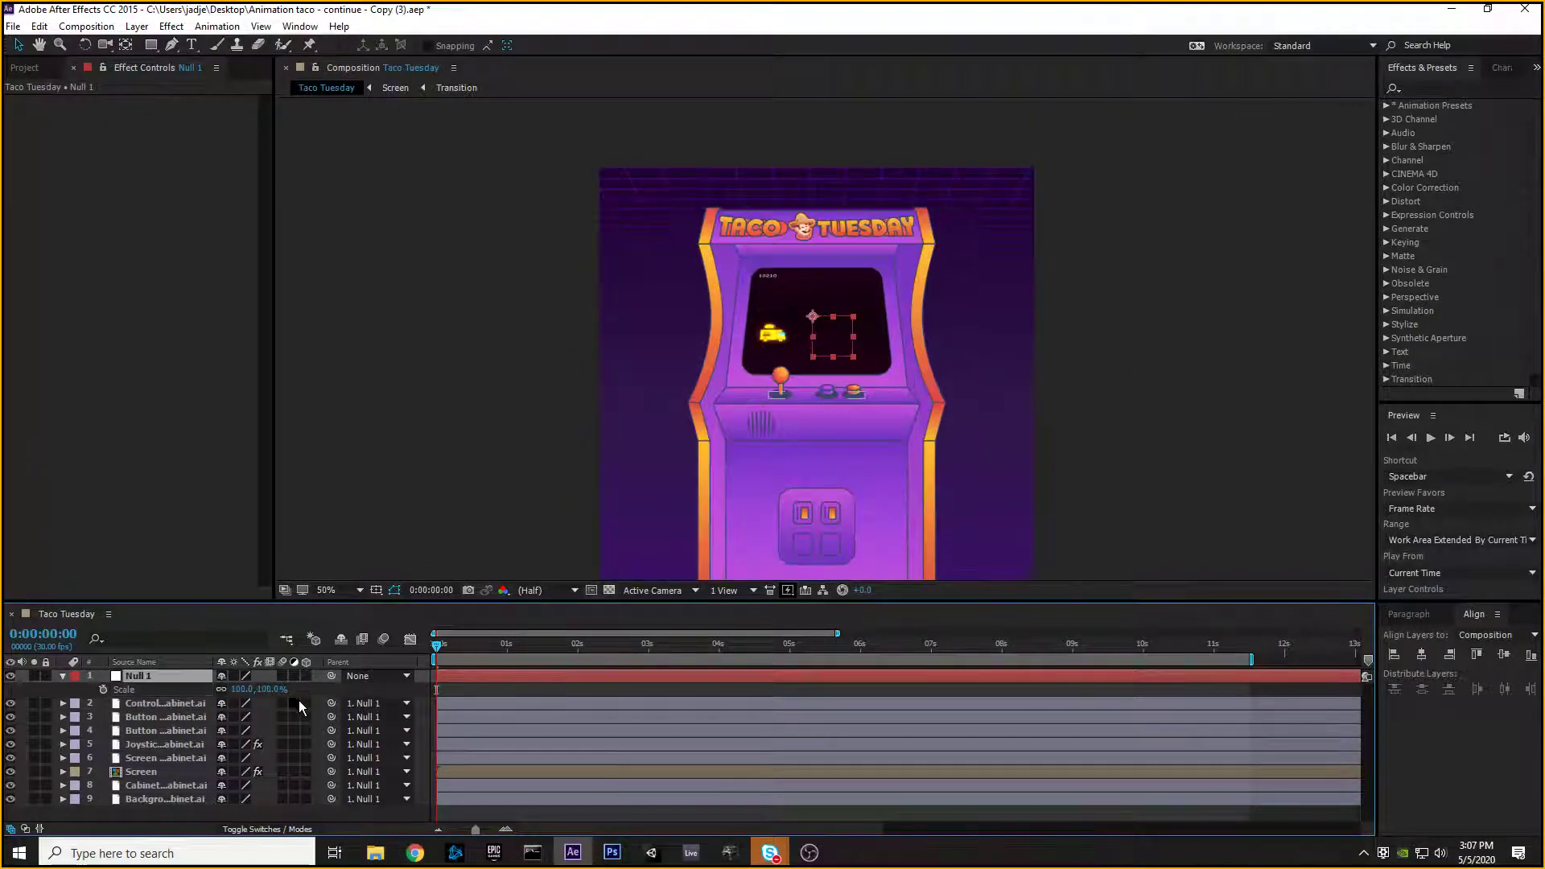
{"action": "left_click_drag", "start_coordinate": [241, 690], "coordinate": [922, 585]}
{"action": "key", "text": "ctrl+z"}
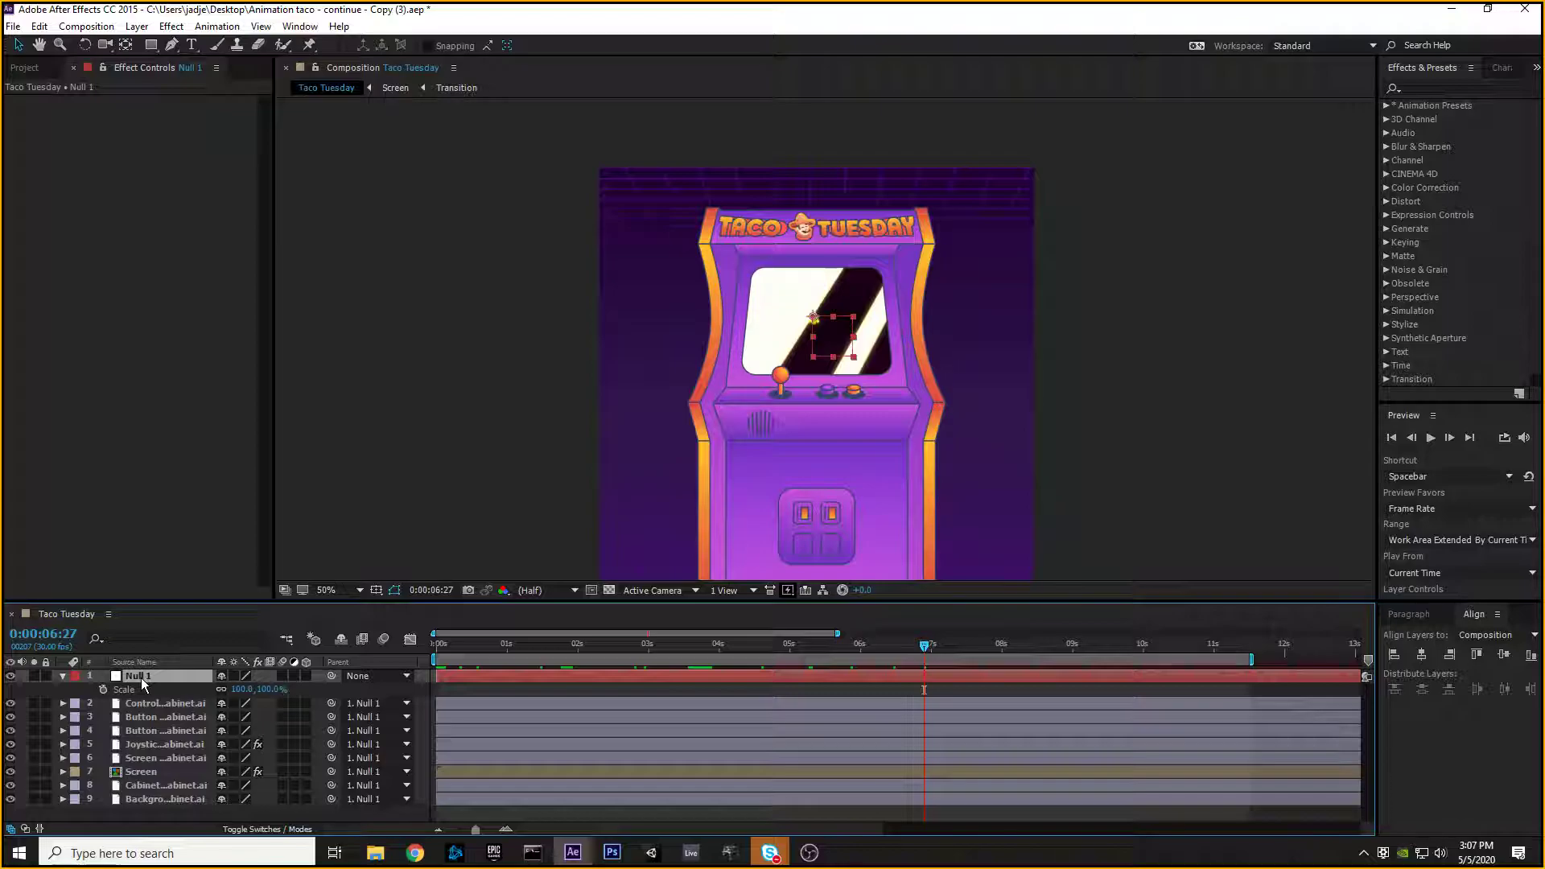
Step: Keyframe Null 1's position and scale at 0:00:06:27, and set 270% scale and position 530, 490 at 0:00:07:07
{"action": "key", "text": "shift+p"}
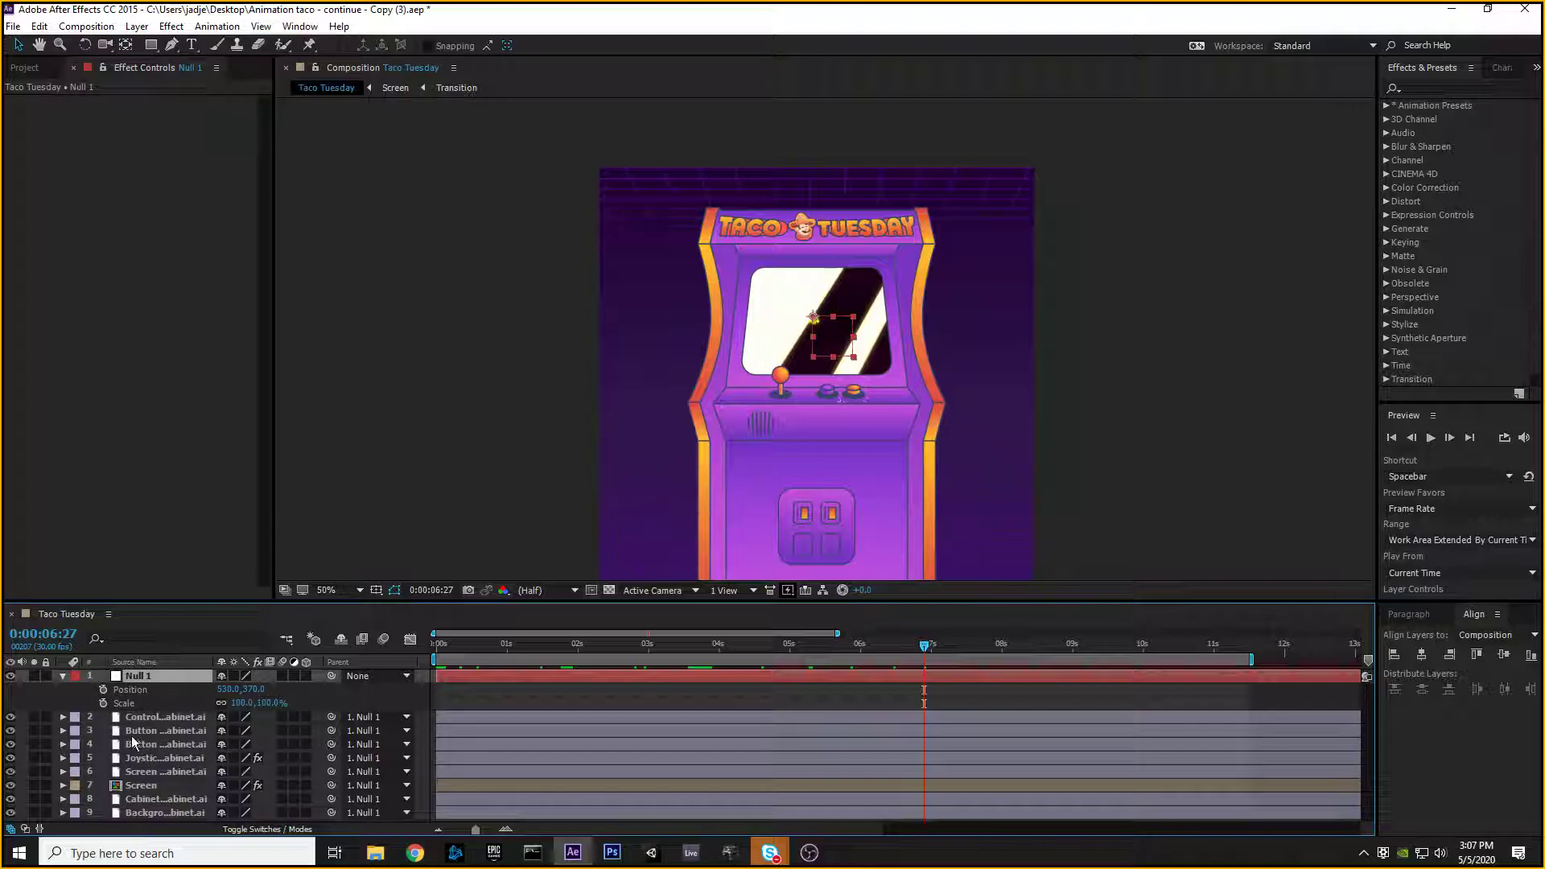
{"action": "left_click", "coordinate": [102, 691]}
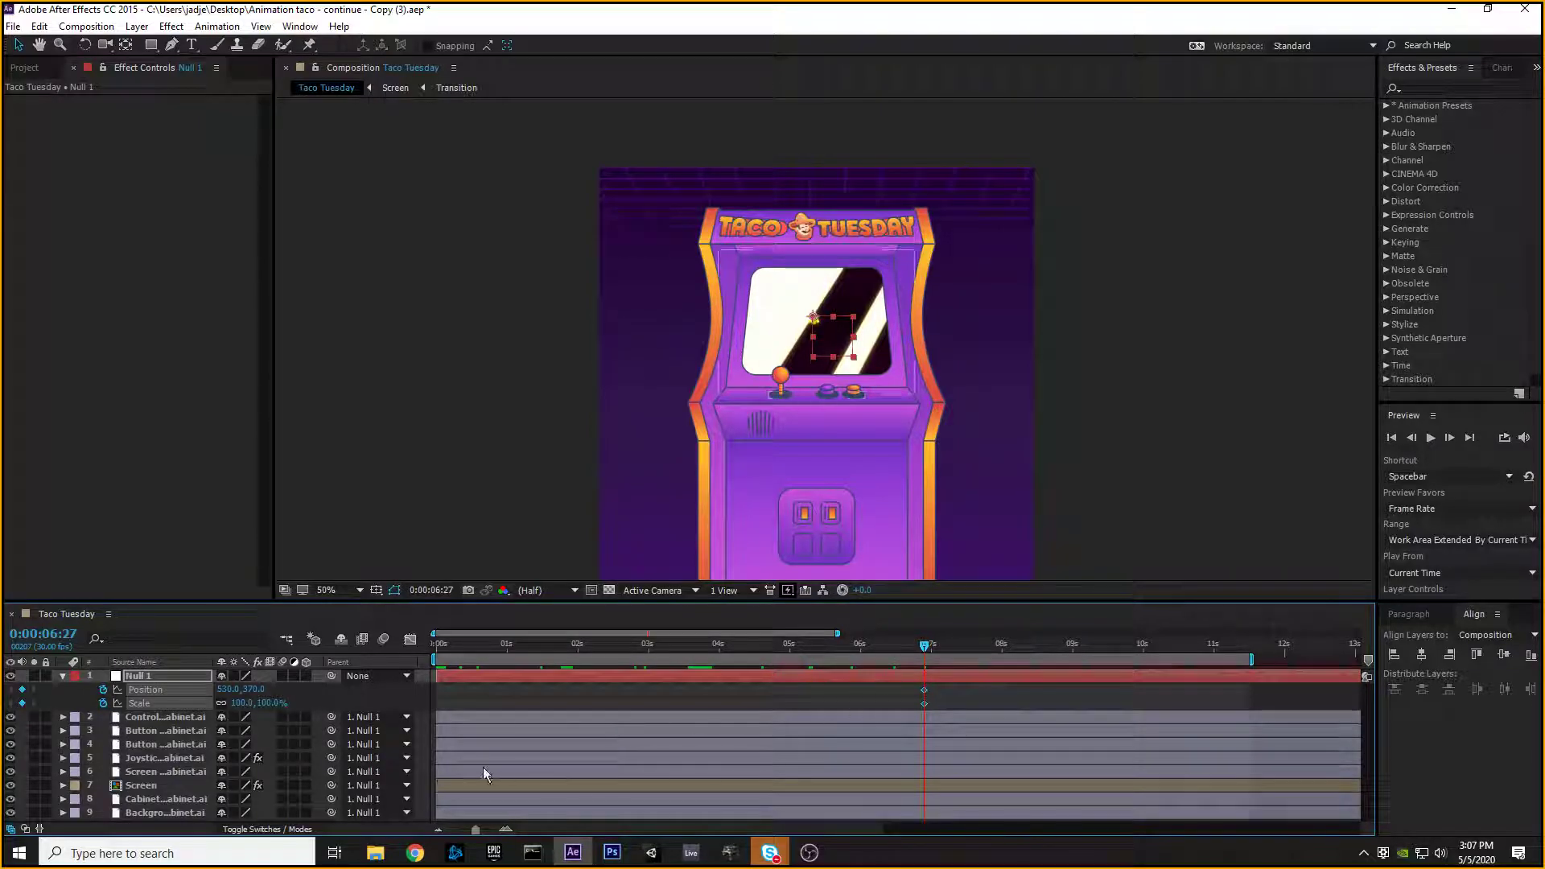
{"action": "left_click_drag", "start_coordinate": [475, 828], "coordinate": [484, 832]}
{"action": "left_click_drag", "start_coordinate": [633, 635], "coordinate": [688, 642]}
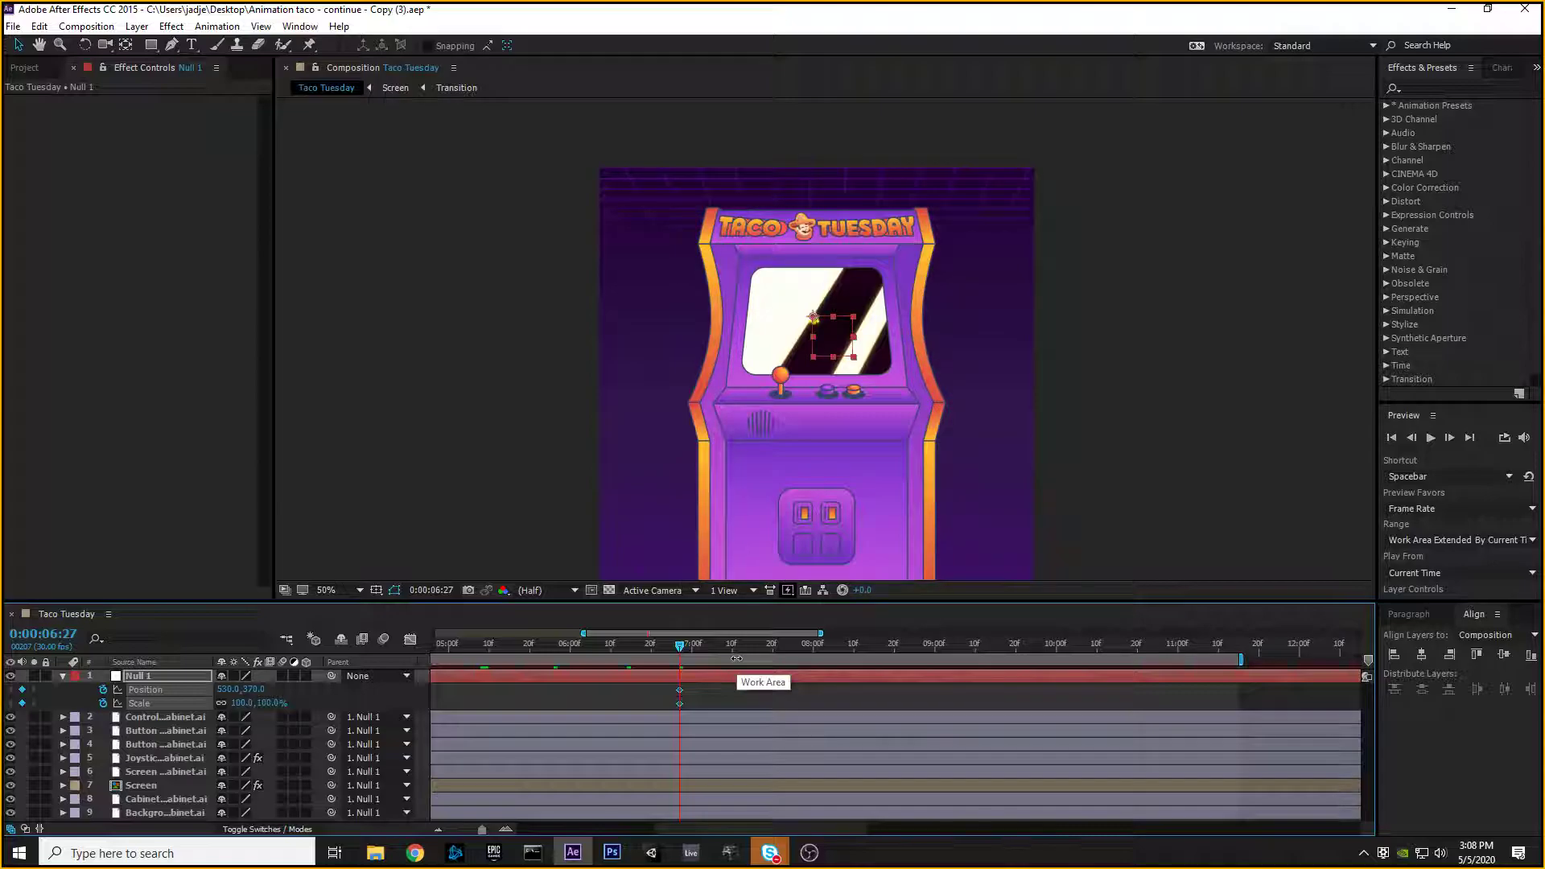
{"action": "key", "text": "Page_Down"}
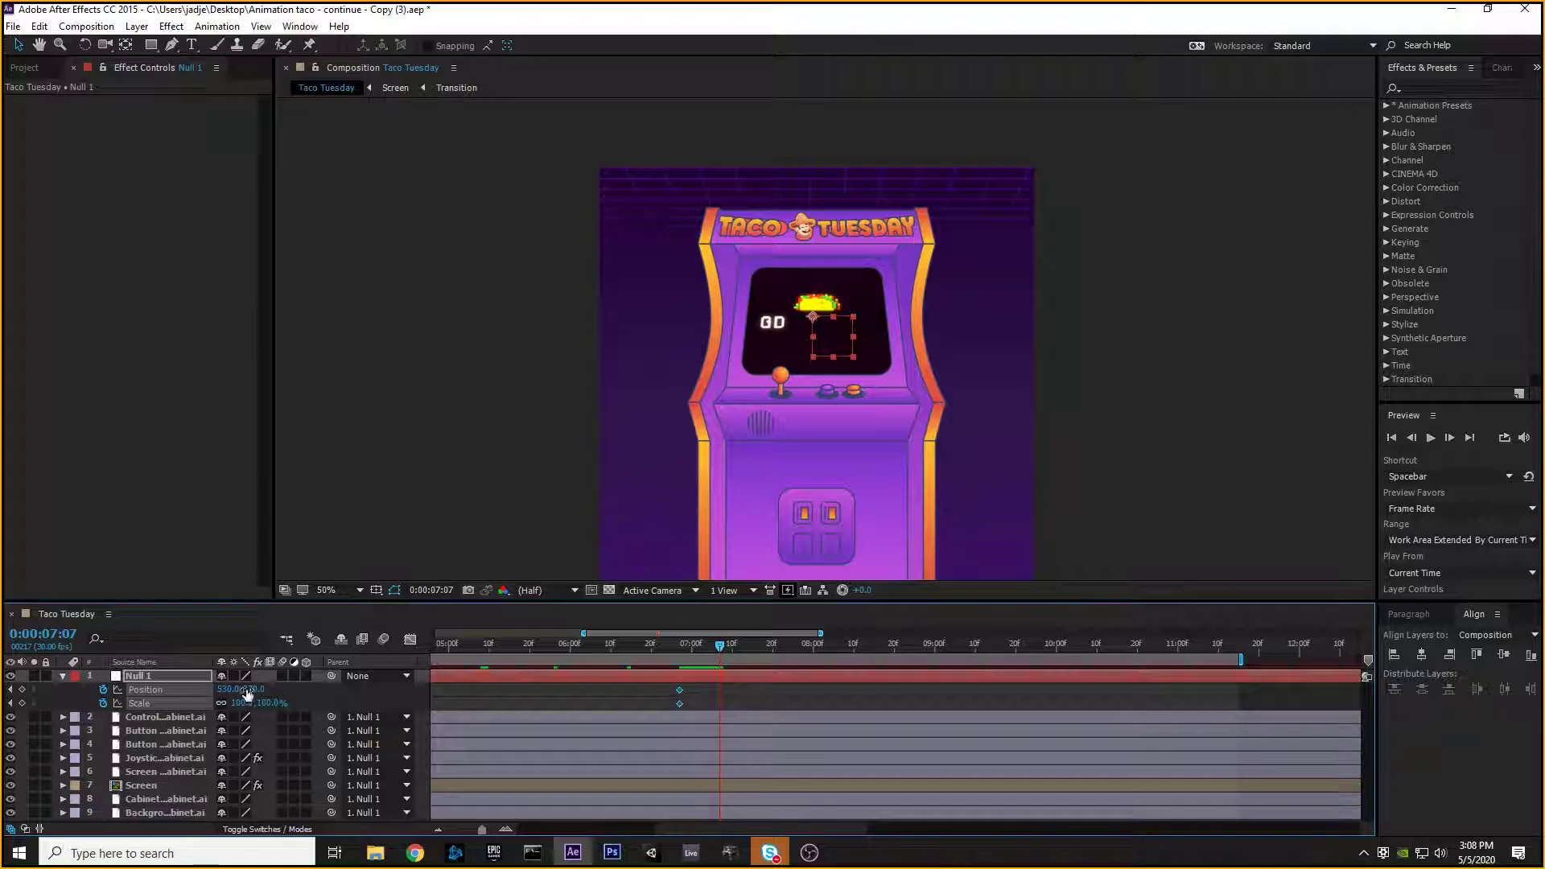
{"action": "left_click_drag", "start_coordinate": [243, 706], "coordinate": [375, 711]}
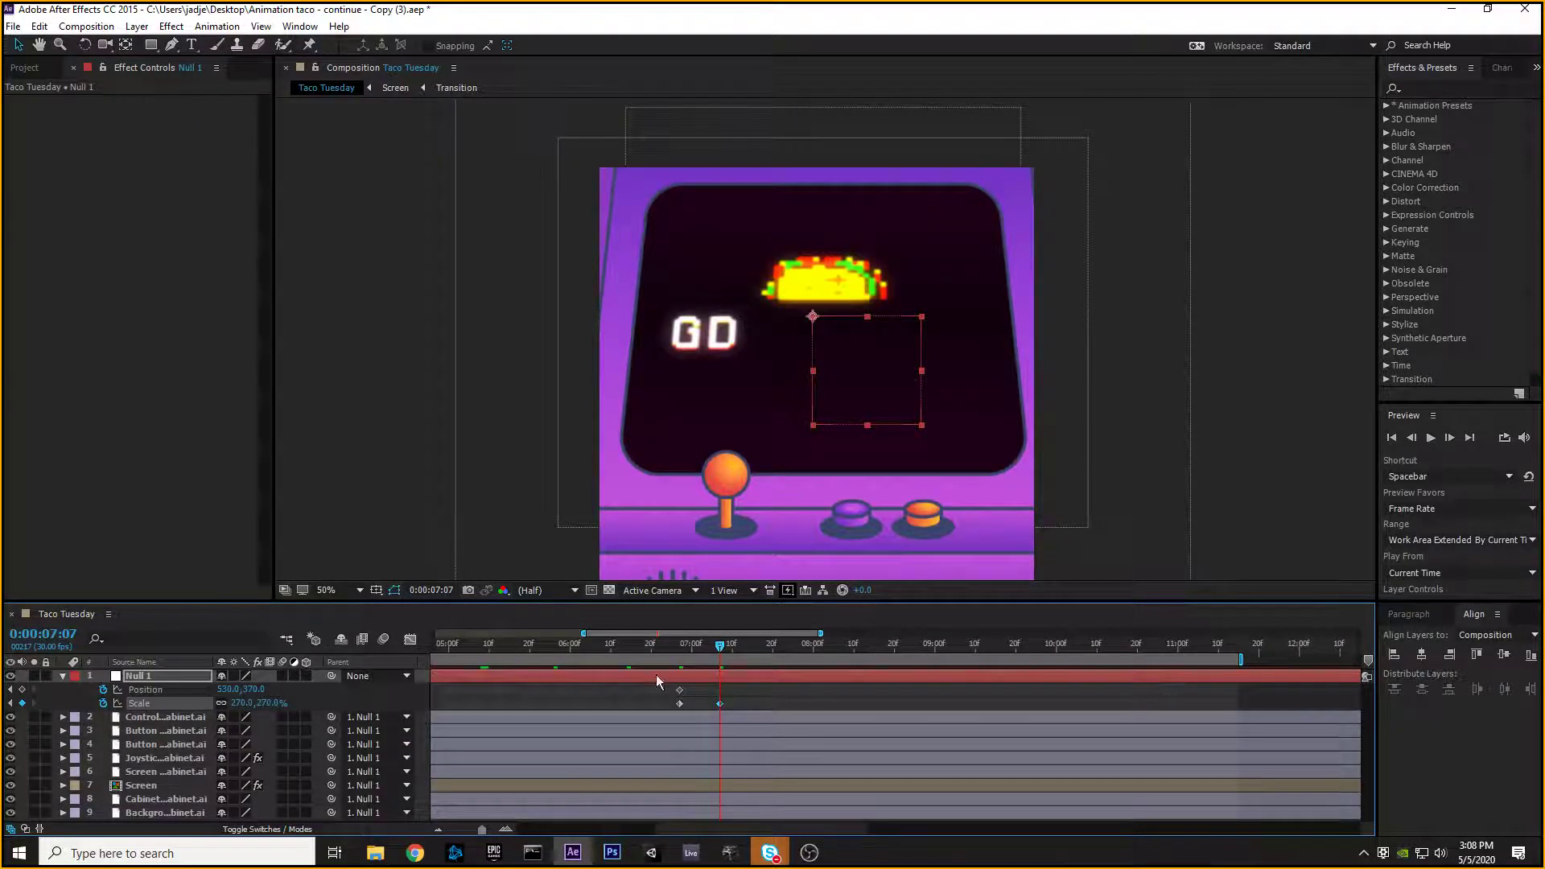
{"action": "left_click_drag", "start_coordinate": [246, 694], "coordinate": [349, 690]}
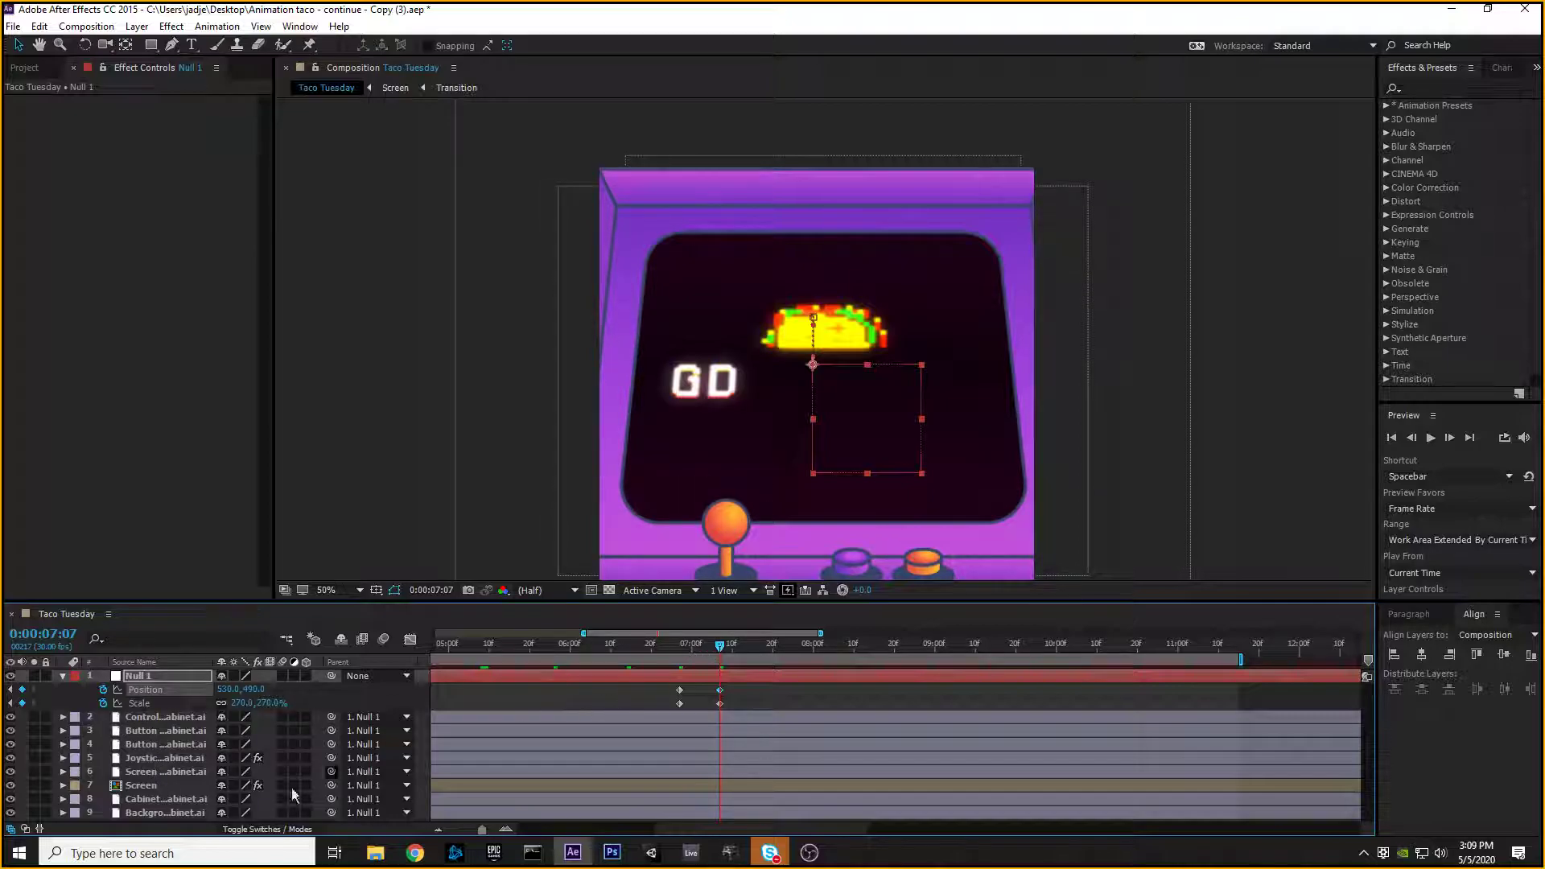
{"action": "left_click_drag", "start_coordinate": [711, 645], "coordinate": [644, 646]}
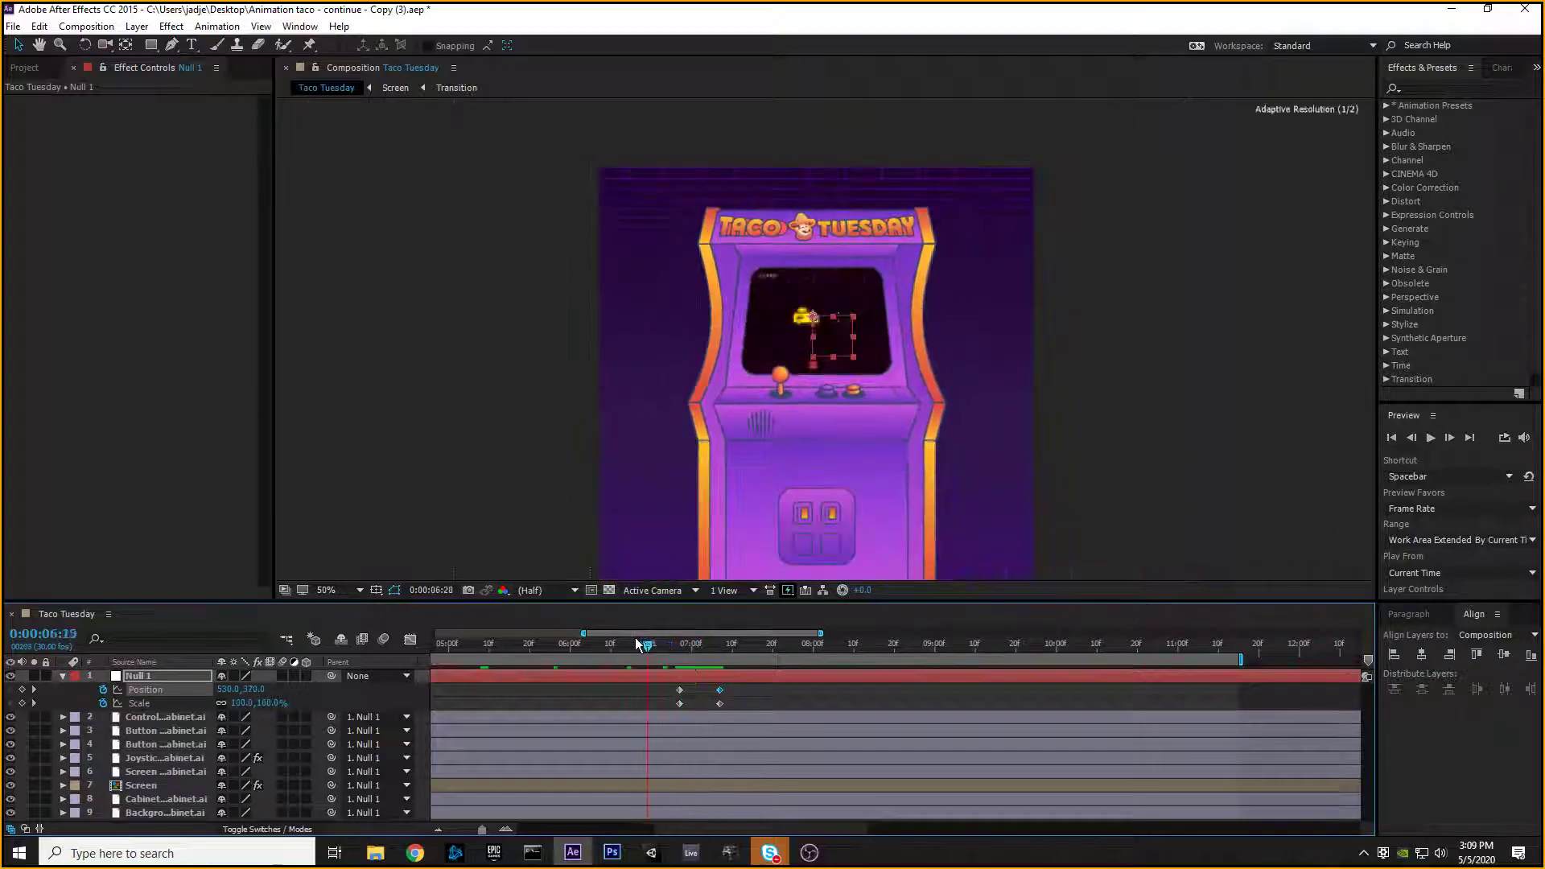
Step: Preview the zoom into the arcade screen and return the playhead to 0:00:06:20
{"action": "key", "text": "space"}
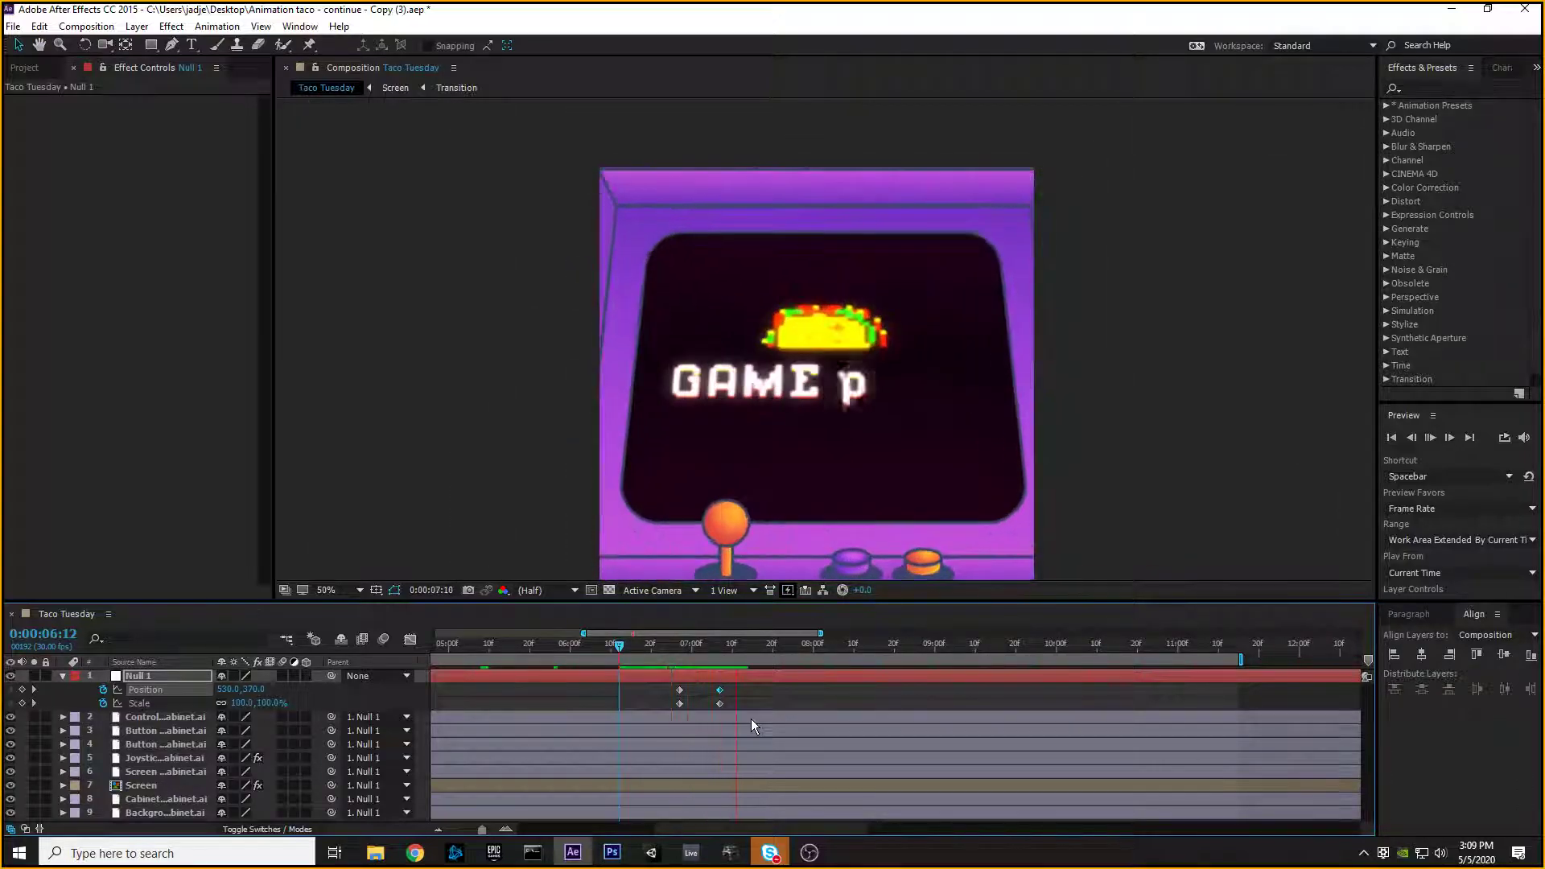
{"action": "key", "text": "space"}
{"action": "mouse_move", "coordinate": [626, 644]}
{"action": "left_mouse_down"}
{"action": "mouse_move", "coordinate": [718, 651]}
{"action": "mouse_move", "coordinate": [653, 653]}
{"action": "left_mouse_up"}
Step: Apply Easy Ease to all four position and scale keyframes on Null 1 and play back the smoothed zoom
{"action": "left_click_drag", "start_coordinate": [737, 697], "coordinate": [660, 707]}
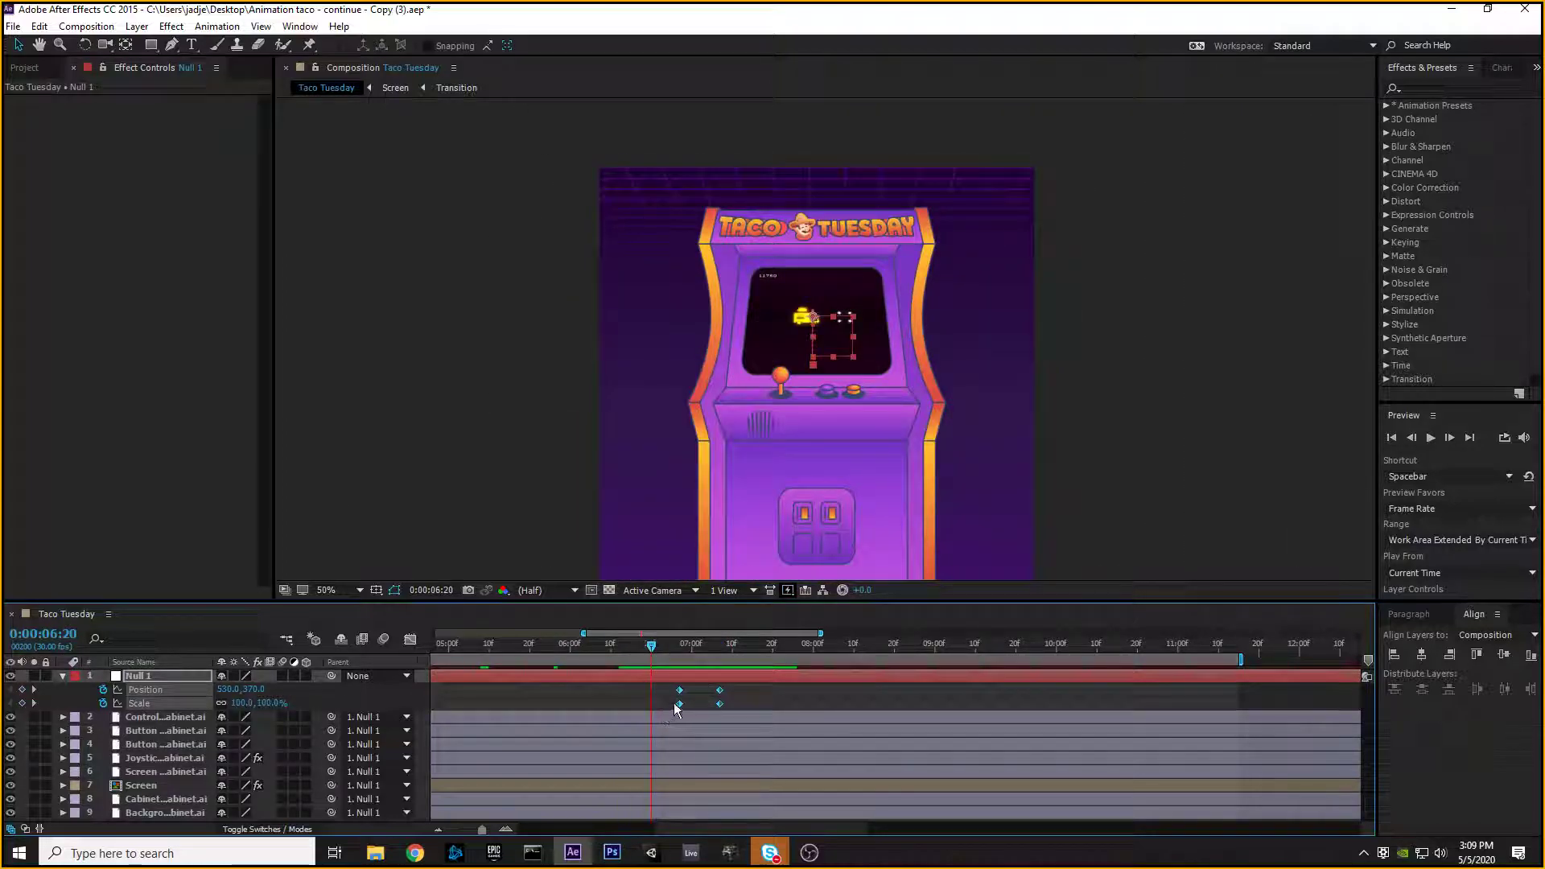
{"action": "right_click", "coordinate": [678, 704]}
{"action": "mouse_move", "coordinate": [829, 691]}
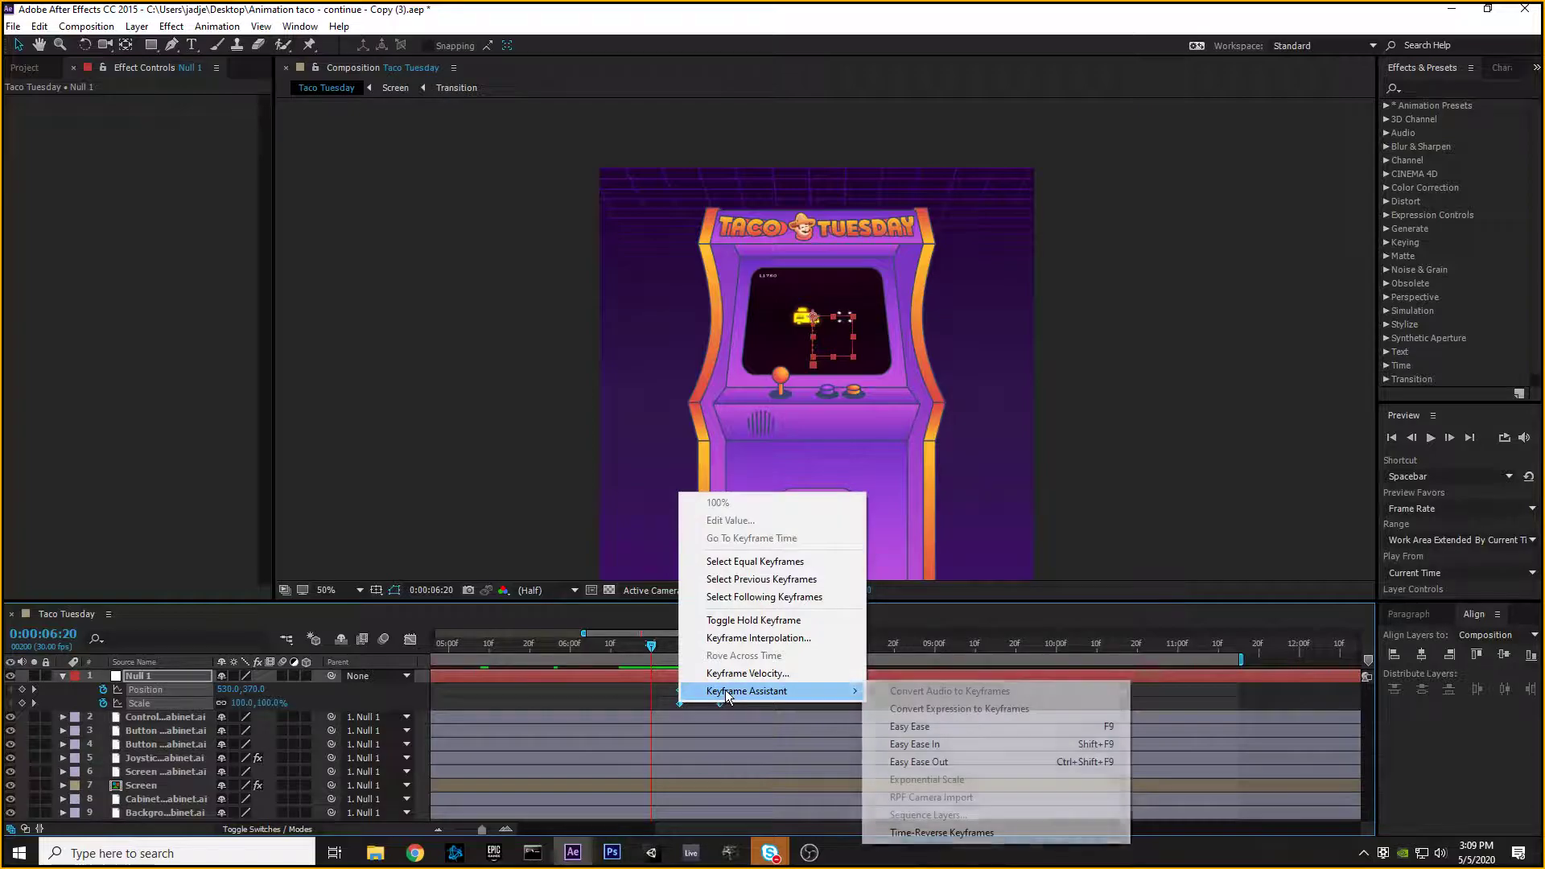
{"action": "left_click", "coordinate": [928, 726]}
{"action": "key", "text": "space"}
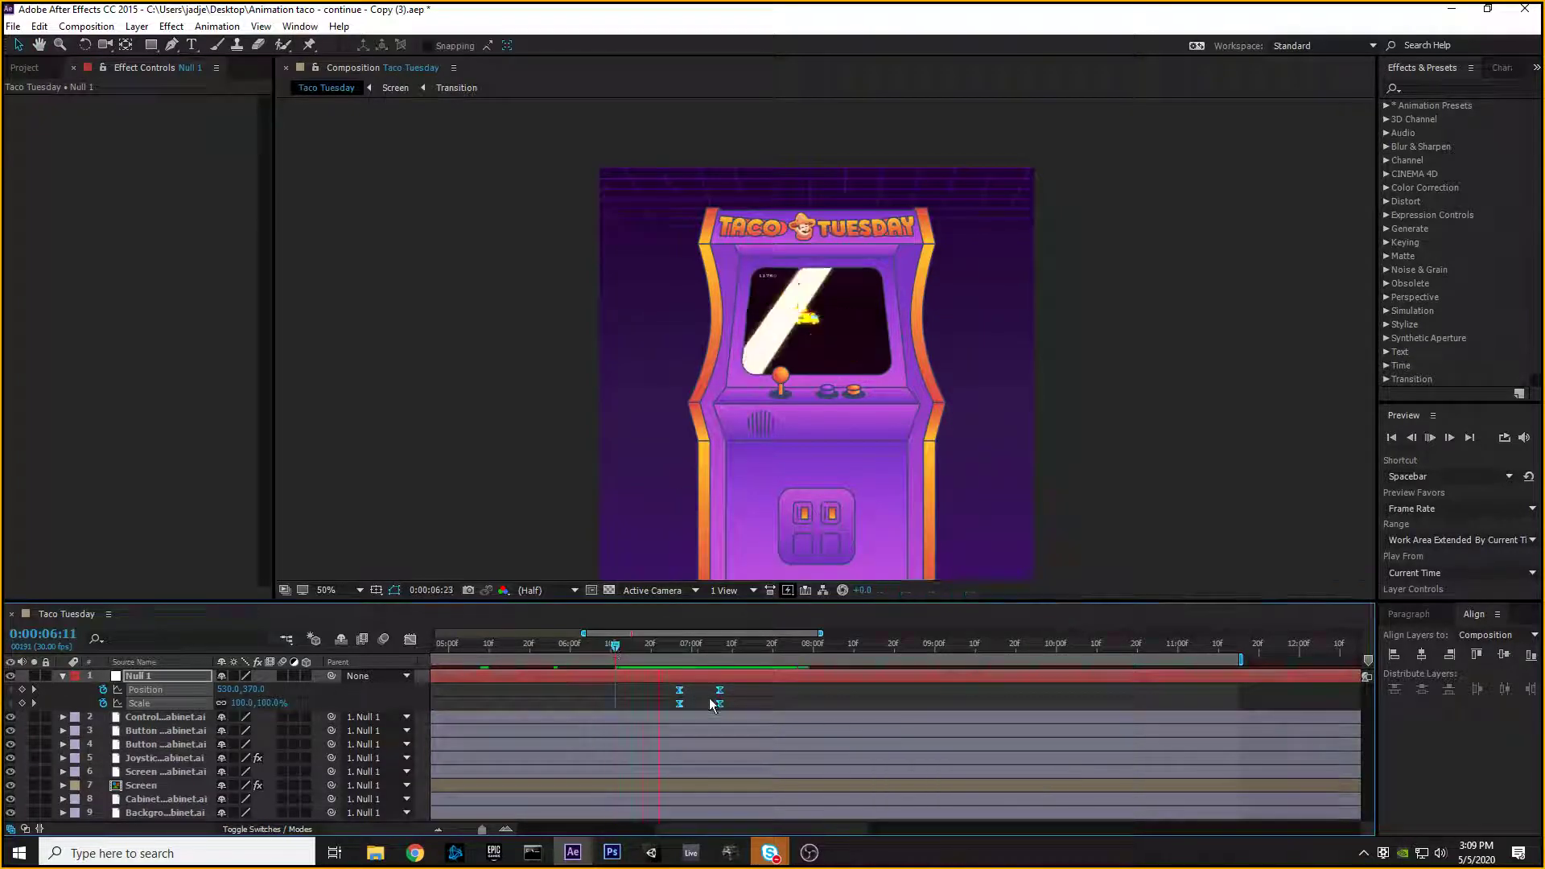
{"action": "key", "text": "space"}
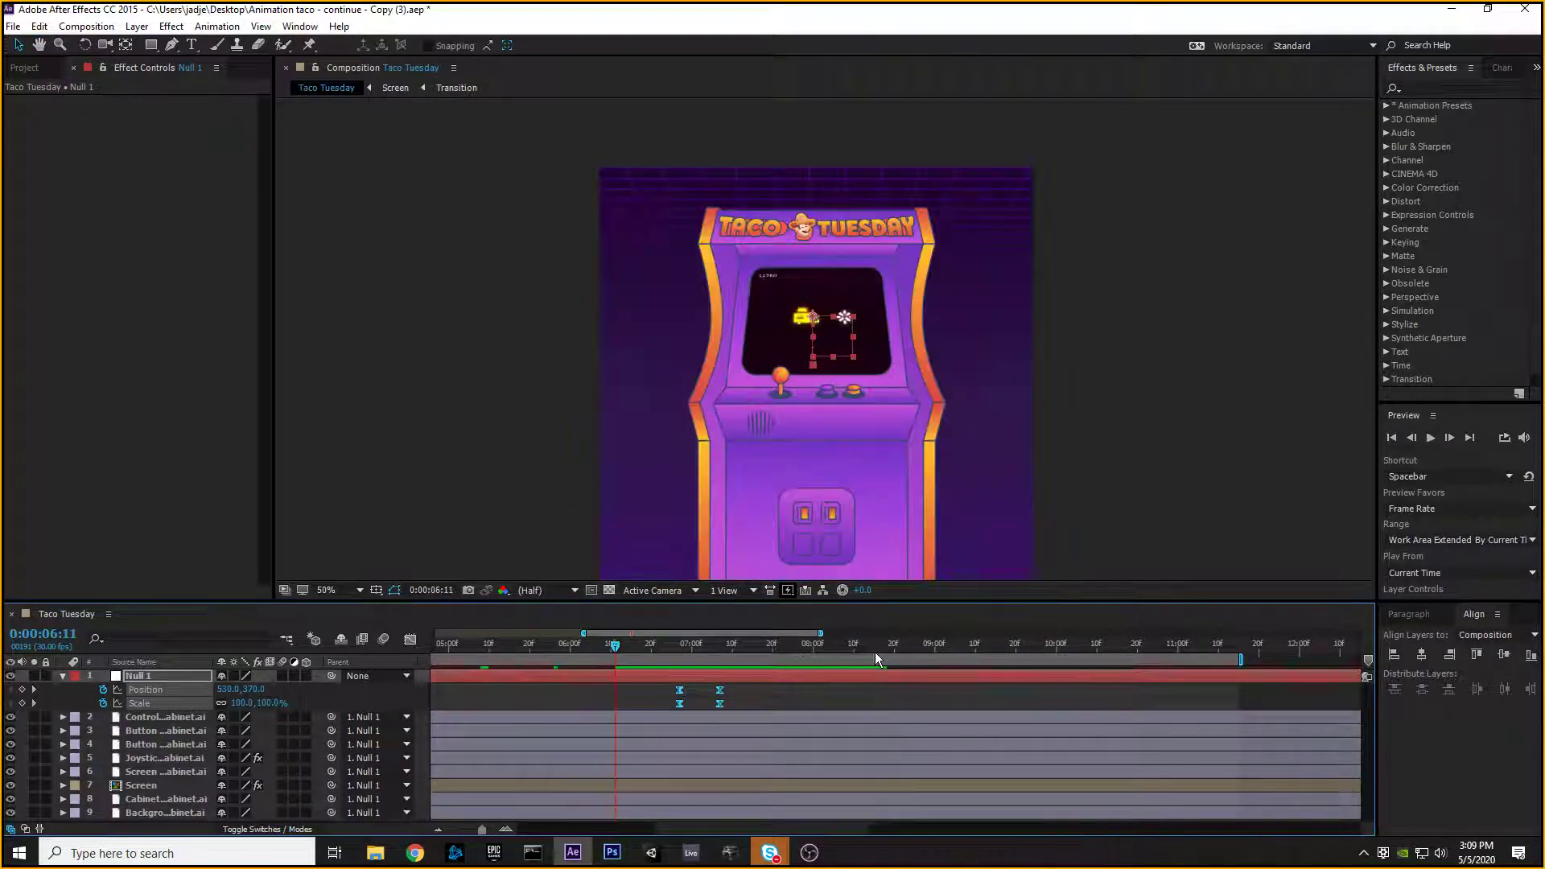
Step: Copy Null 1's position and scale keyframes and paste them at 0:00:10:04
{"action": "left_click_drag", "start_coordinate": [615, 646], "coordinate": [835, 639]}
{"action": "left_click_drag", "start_coordinate": [715, 647], "coordinate": [940, 645]}
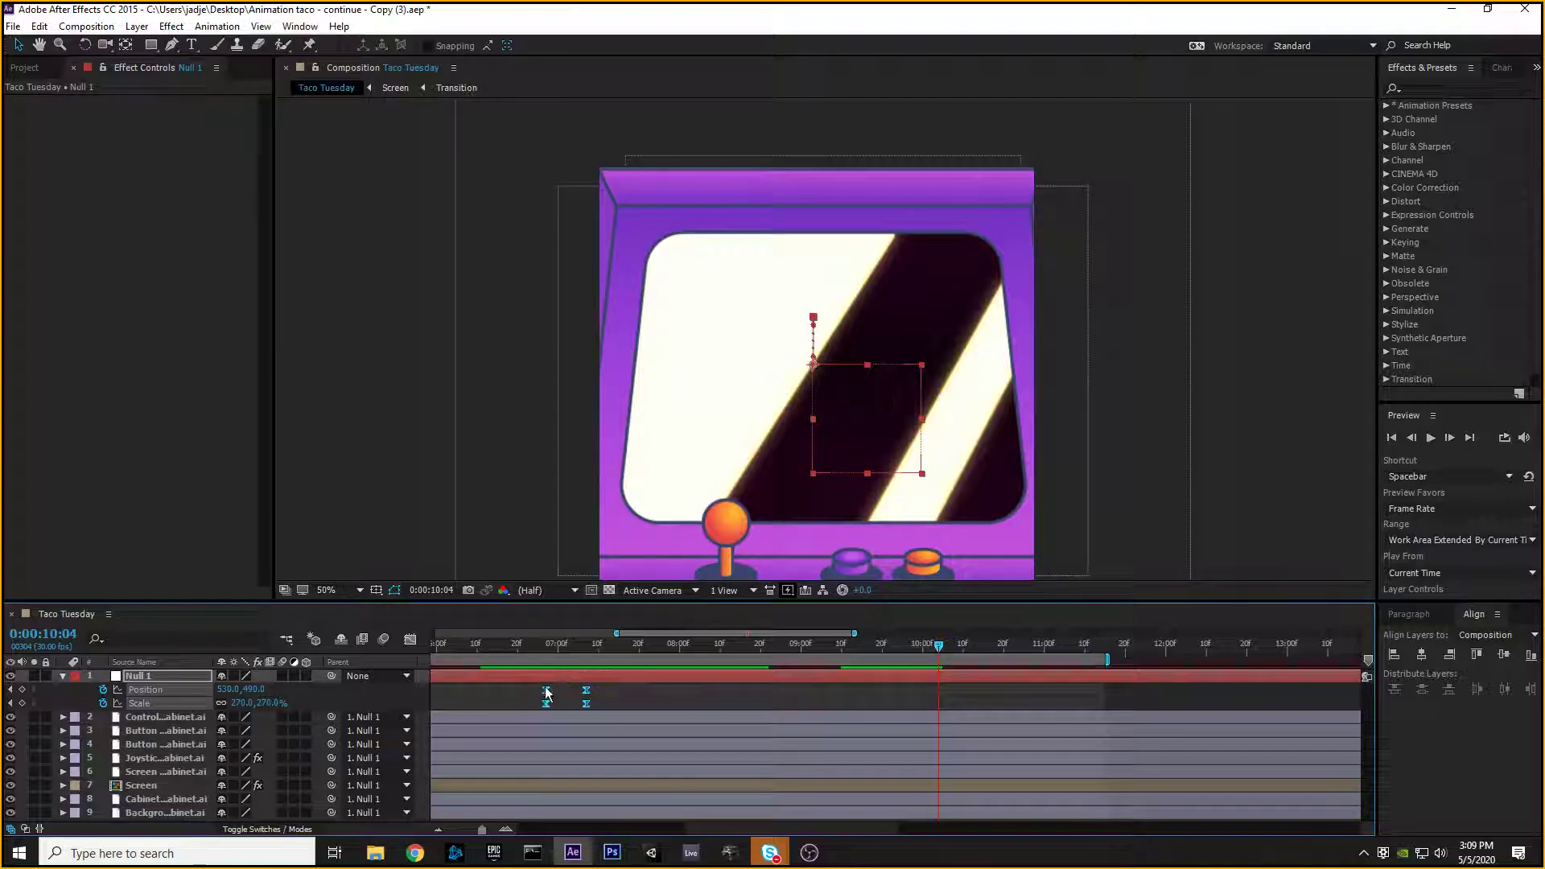
{"action": "left_click_drag", "start_coordinate": [611, 688], "coordinate": [528, 712]}
{"action": "left_click_drag", "start_coordinate": [601, 683], "coordinate": [530, 708]}
{"action": "left_click", "coordinate": [921, 697]}
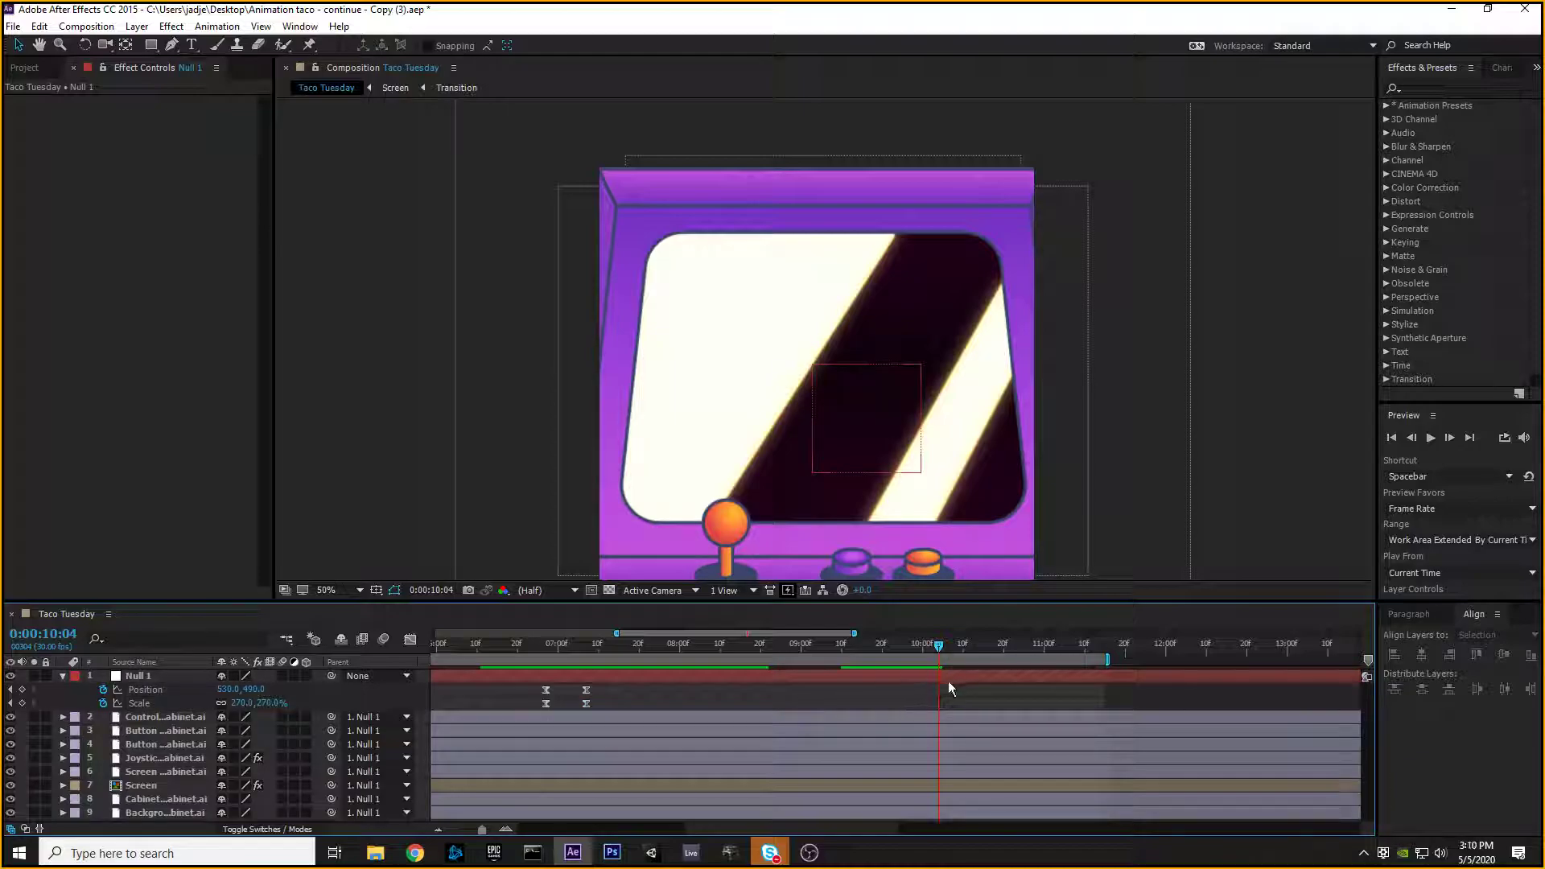
{"action": "left_click_drag", "start_coordinate": [608, 687], "coordinate": [522, 716]}
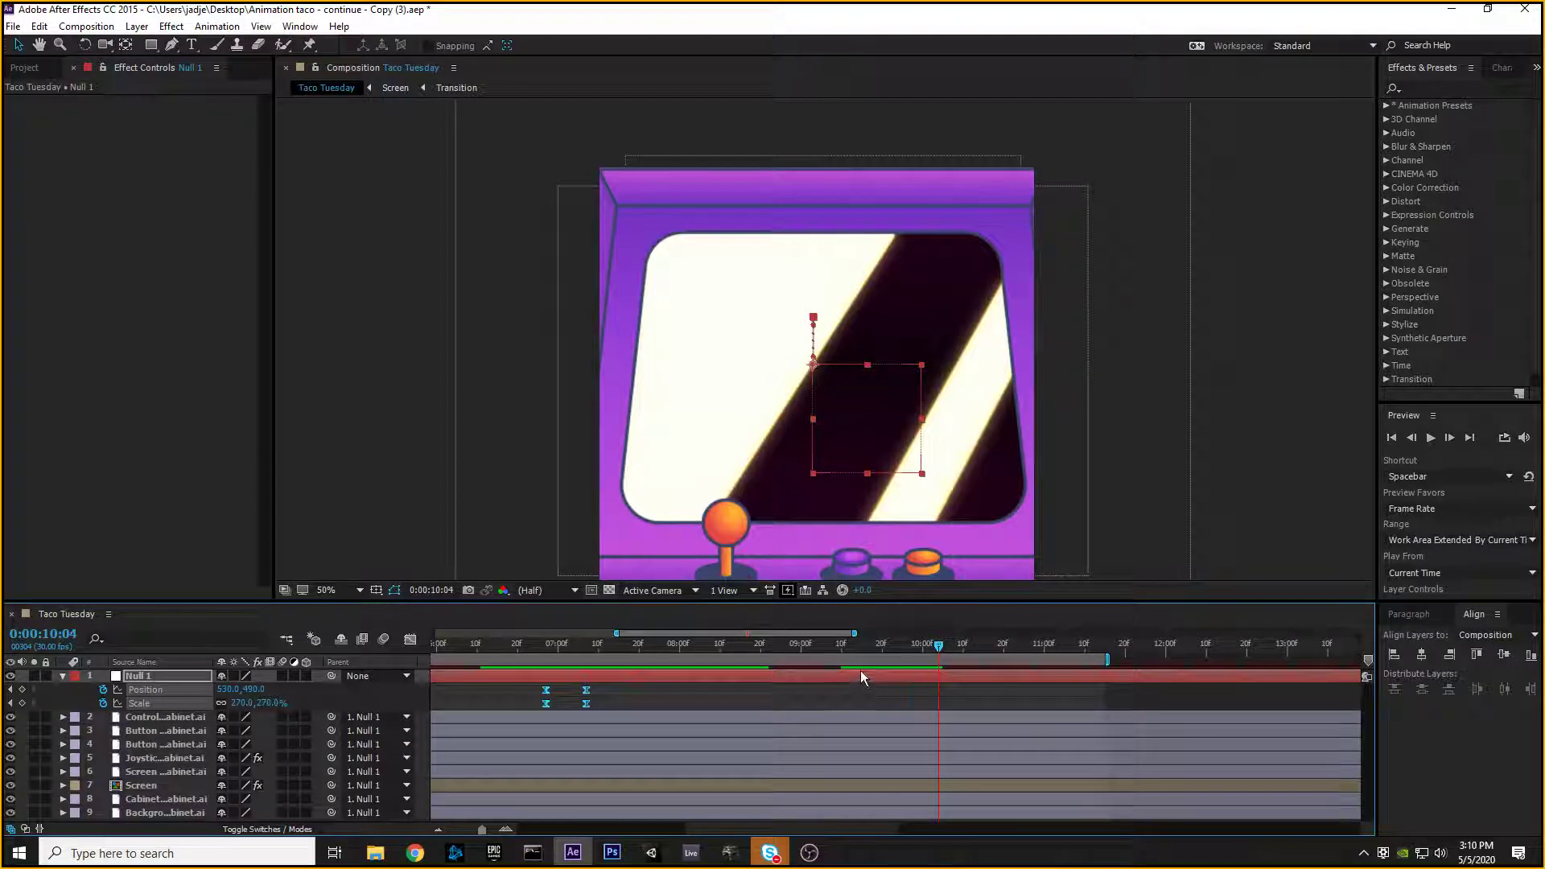
{"action": "key", "text": "ctrl+v"}
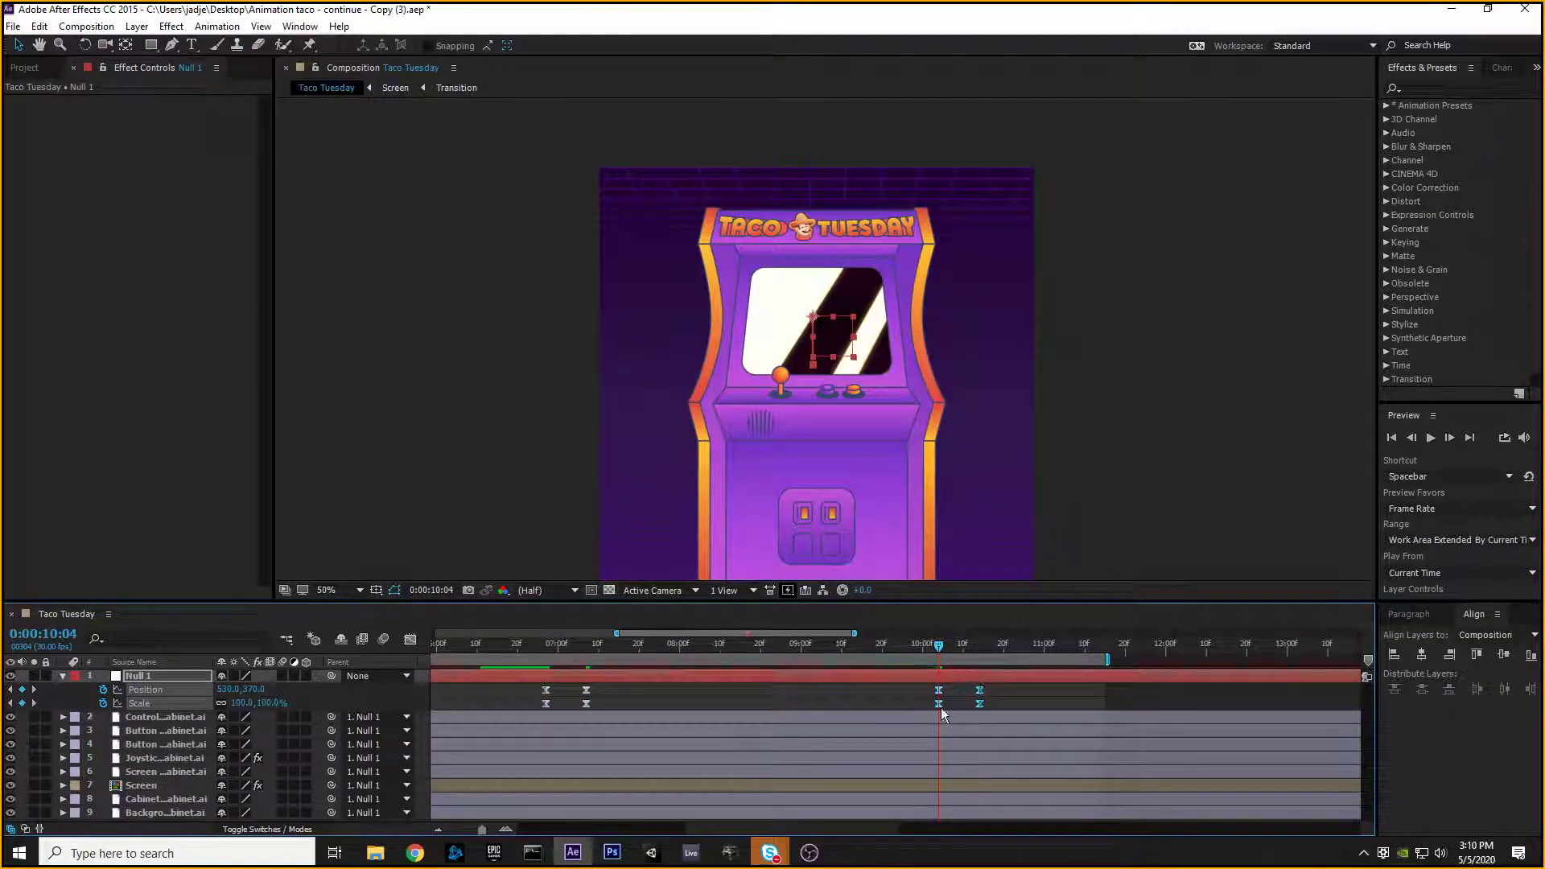
Step: Time-reverse the four pasted position and scale keyframes on Null 1 so they zoom back out
{"action": "mouse_move", "coordinate": [944, 646]}
{"action": "left_mouse_down"}
{"action": "mouse_move", "coordinate": [556, 649]}
{"action": "mouse_move", "coordinate": [885, 649]}
{"action": "left_mouse_up"}
{"action": "left_click_drag", "start_coordinate": [1004, 684], "coordinate": [921, 706]}
{"action": "right_click", "coordinate": [938, 702]}
{"action": "mouse_move", "coordinate": [977, 692]}
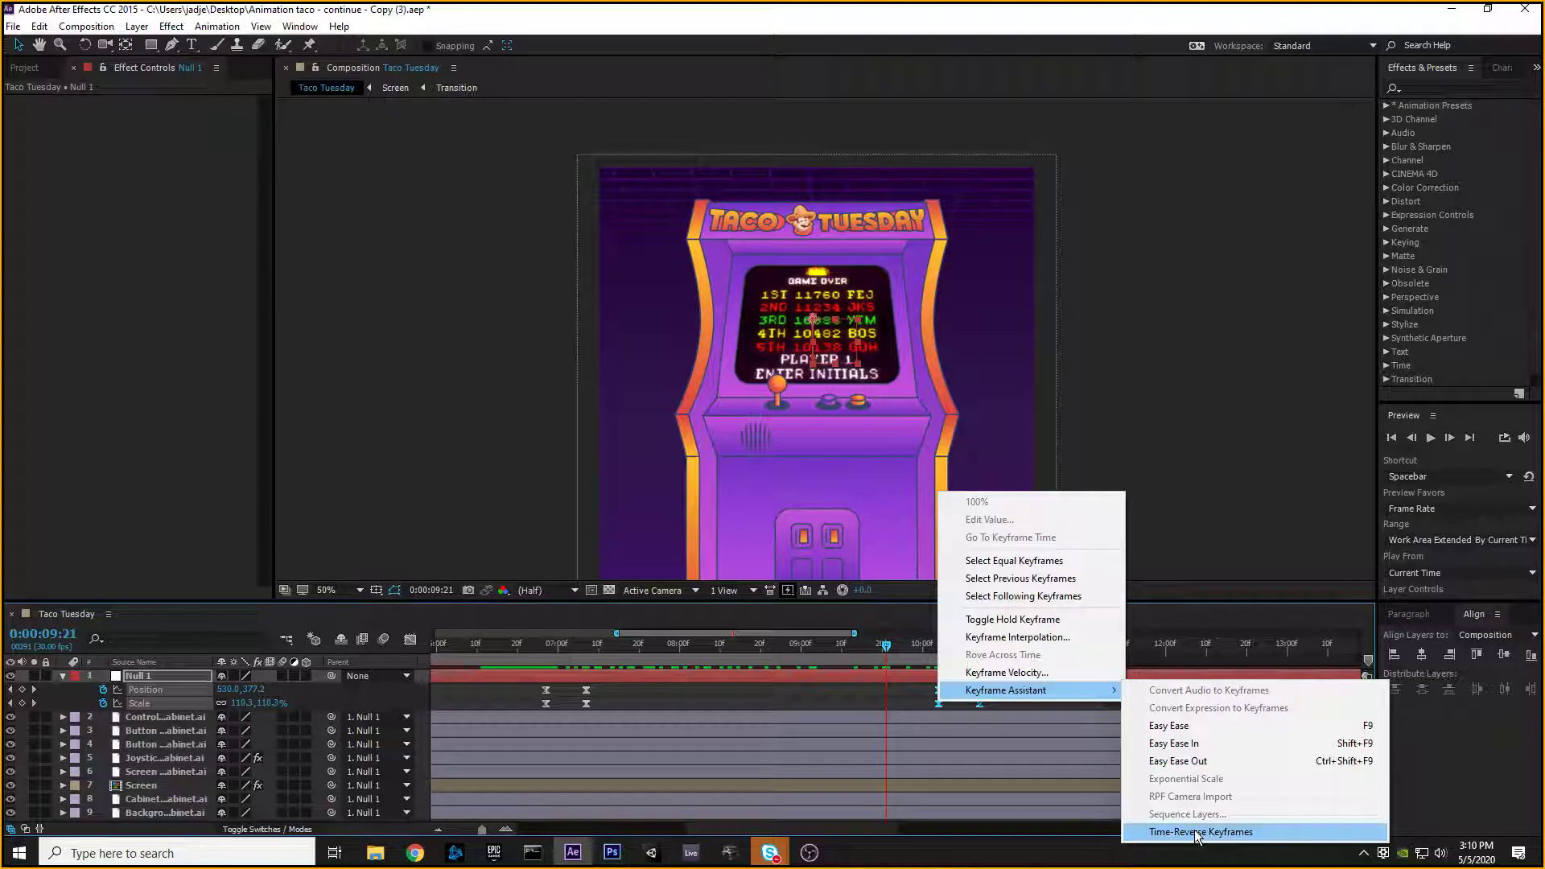
{"action": "left_click", "coordinate": [1200, 832]}
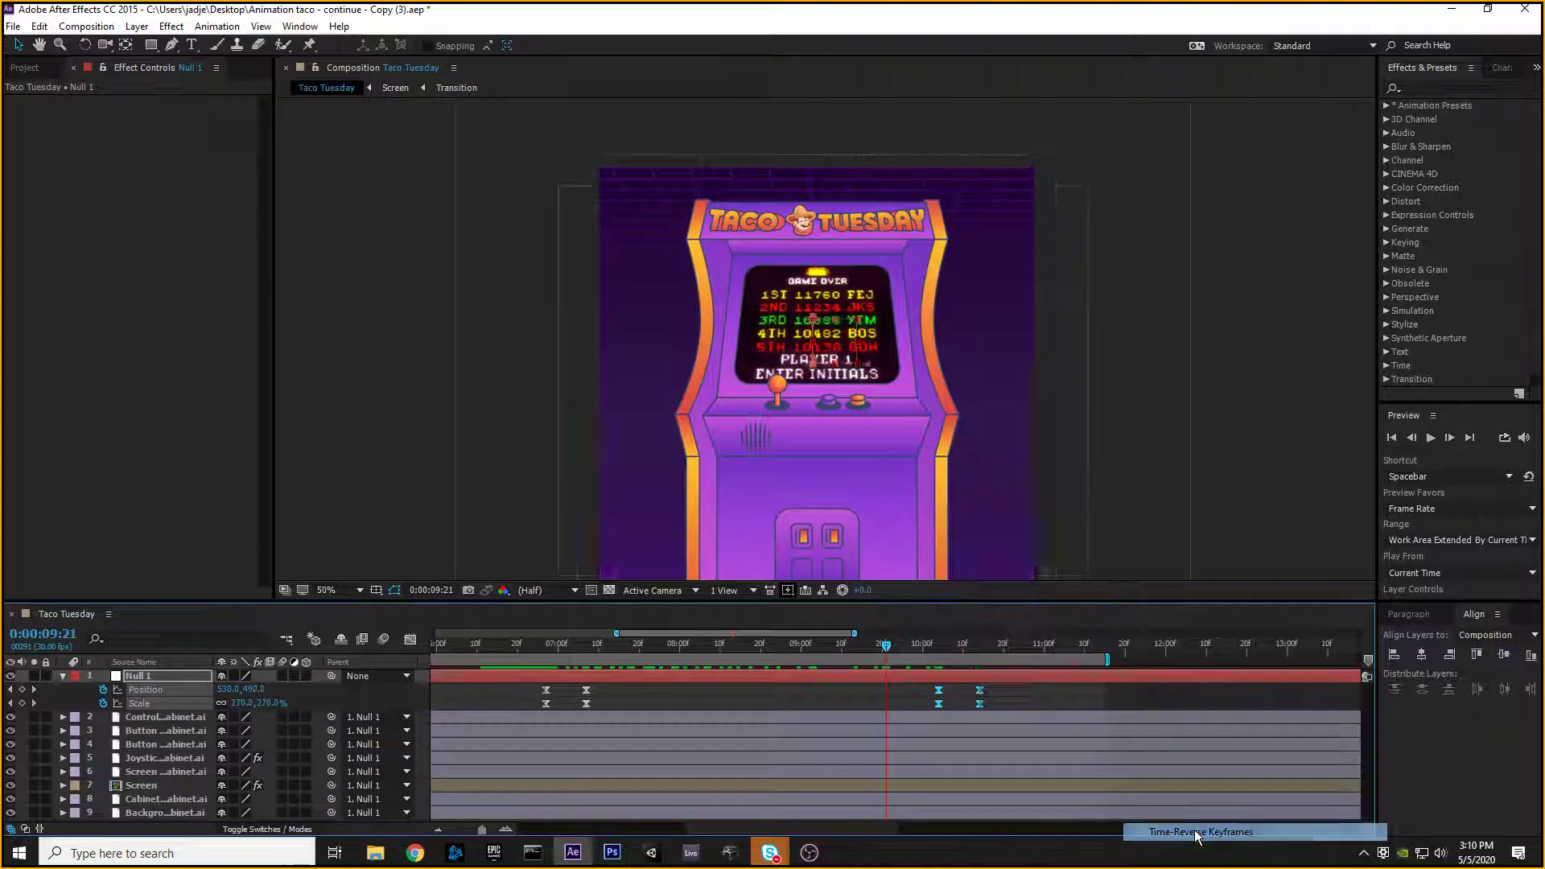
Step: Play back the zoom from 0:00:06:20, return to the start of the timeline and save the project
{"action": "left_click_drag", "start_coordinate": [903, 646], "coordinate": [509, 662]}
{"action": "key", "text": "space"}
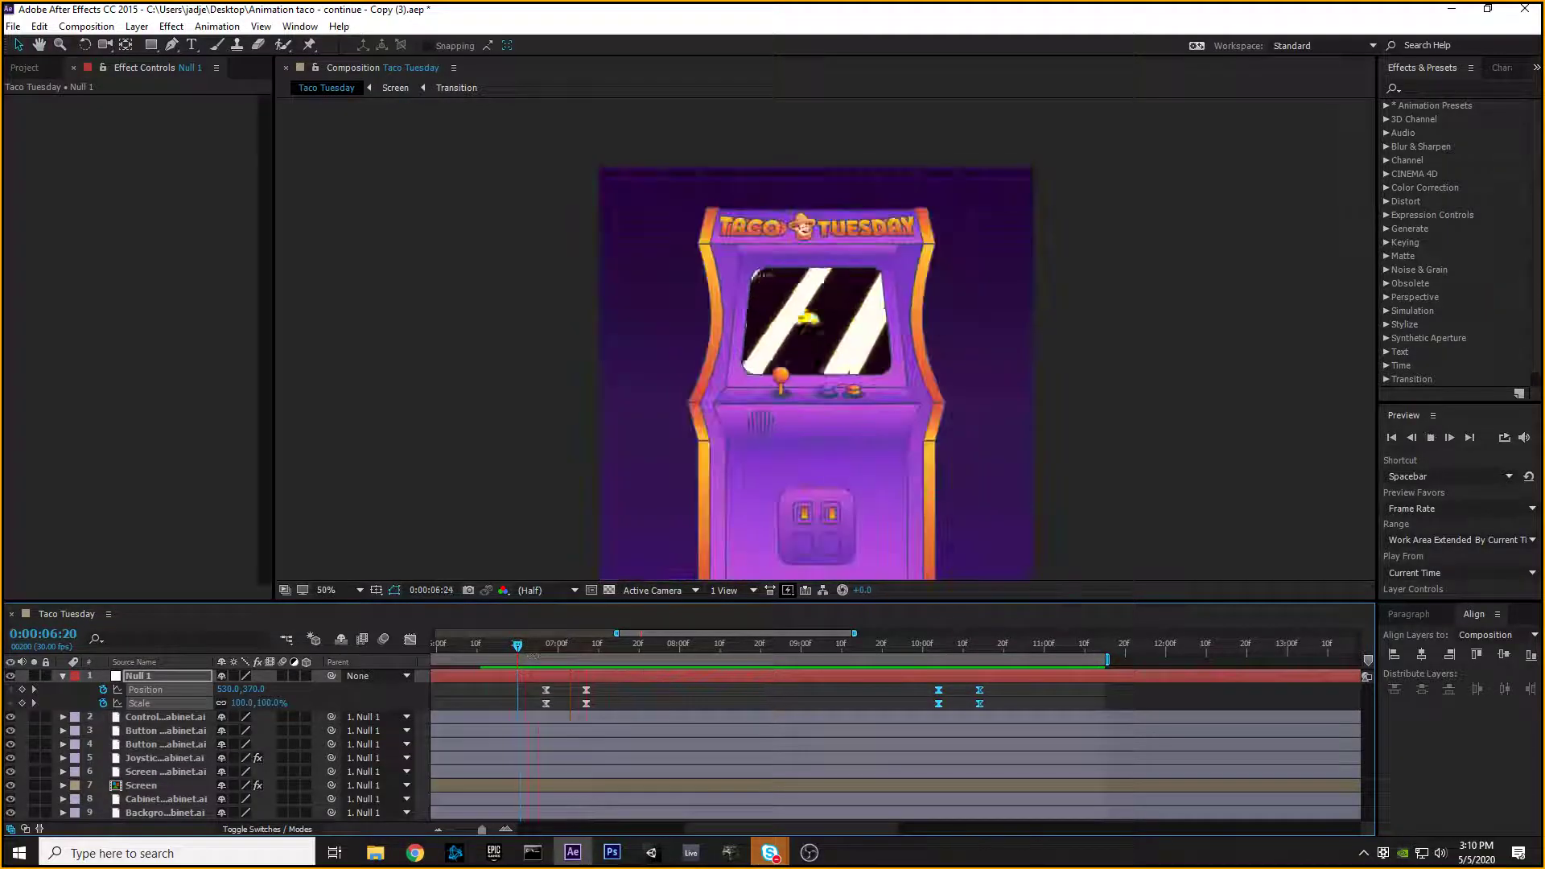
{"action": "left_click_drag", "start_coordinate": [599, 652], "coordinate": [314, 664]}
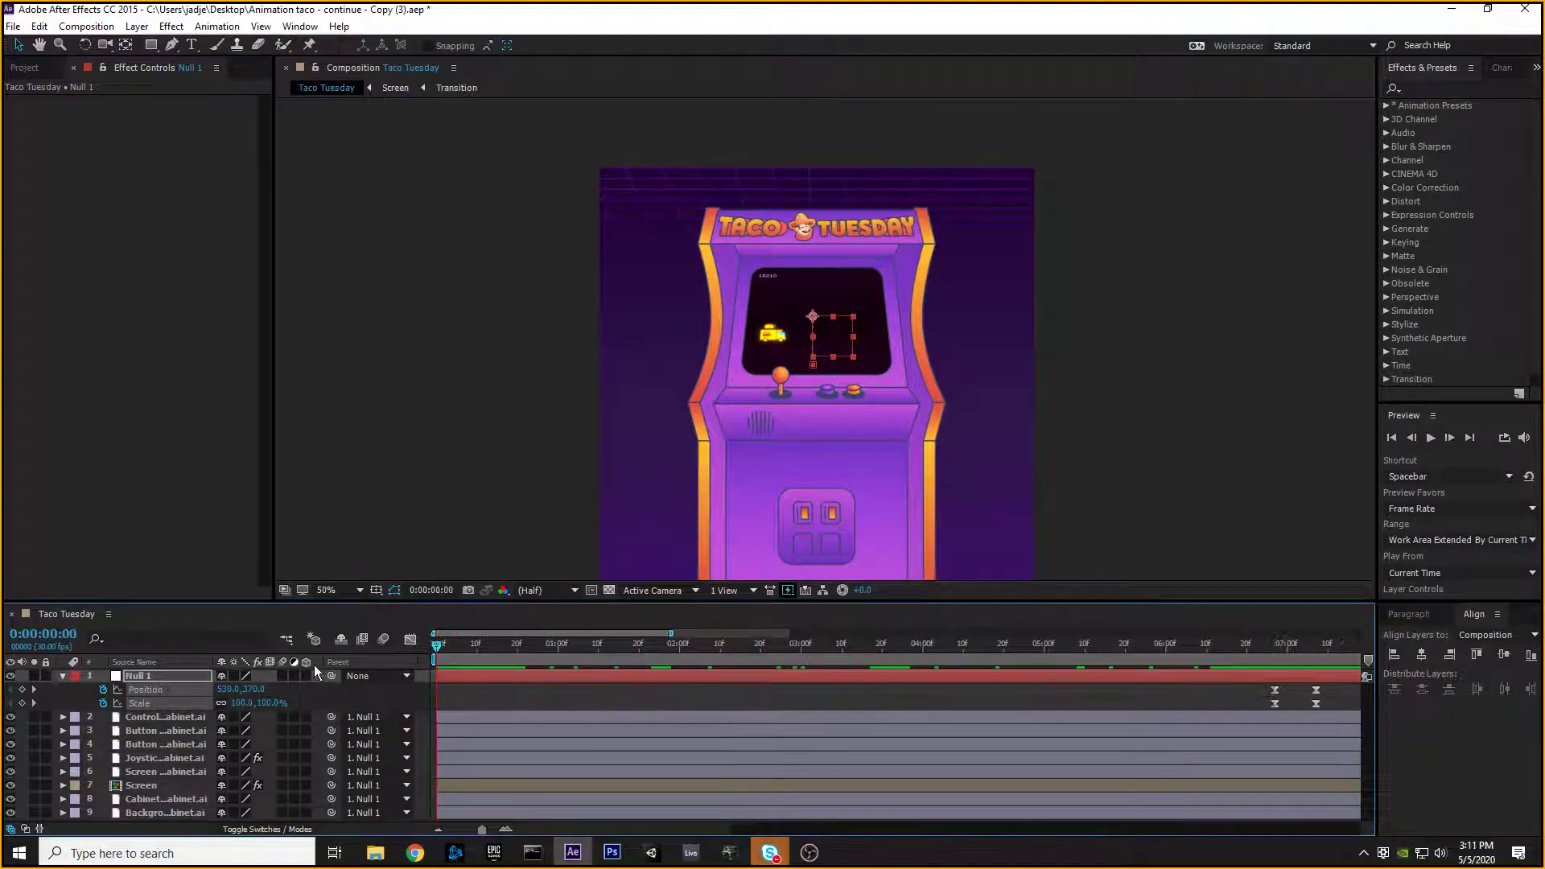
{"action": "key", "text": "ctrl+s"}
Step: Collapse Null 1's properties and add a new adjustment layer above it in the Taco Tuesday composition
{"action": "left_click", "coordinate": [180, 677]}
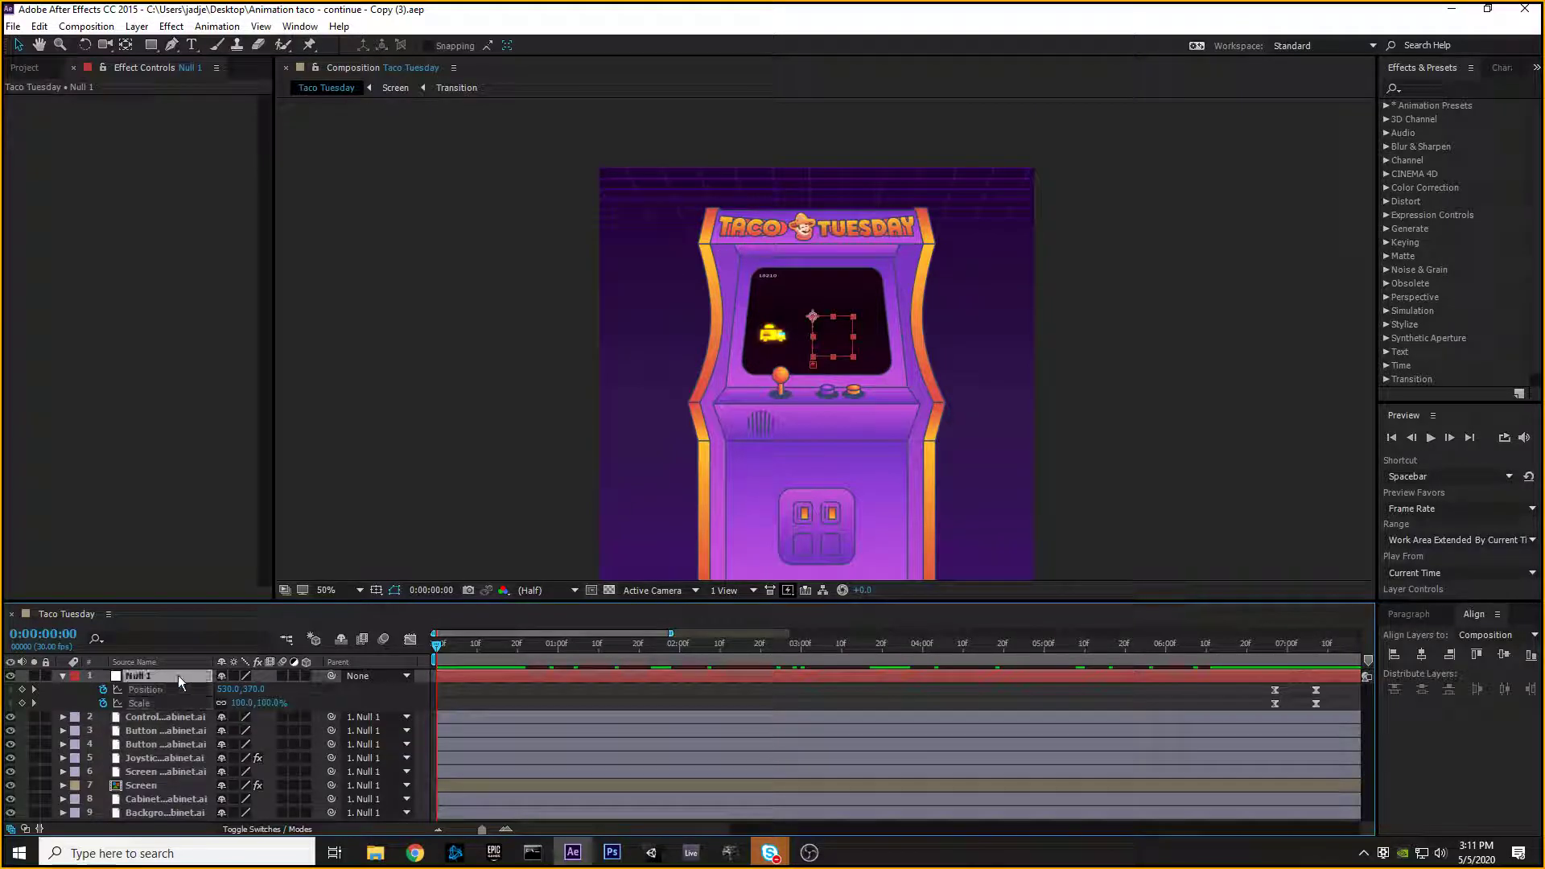
{"action": "left_click", "coordinate": [64, 676]}
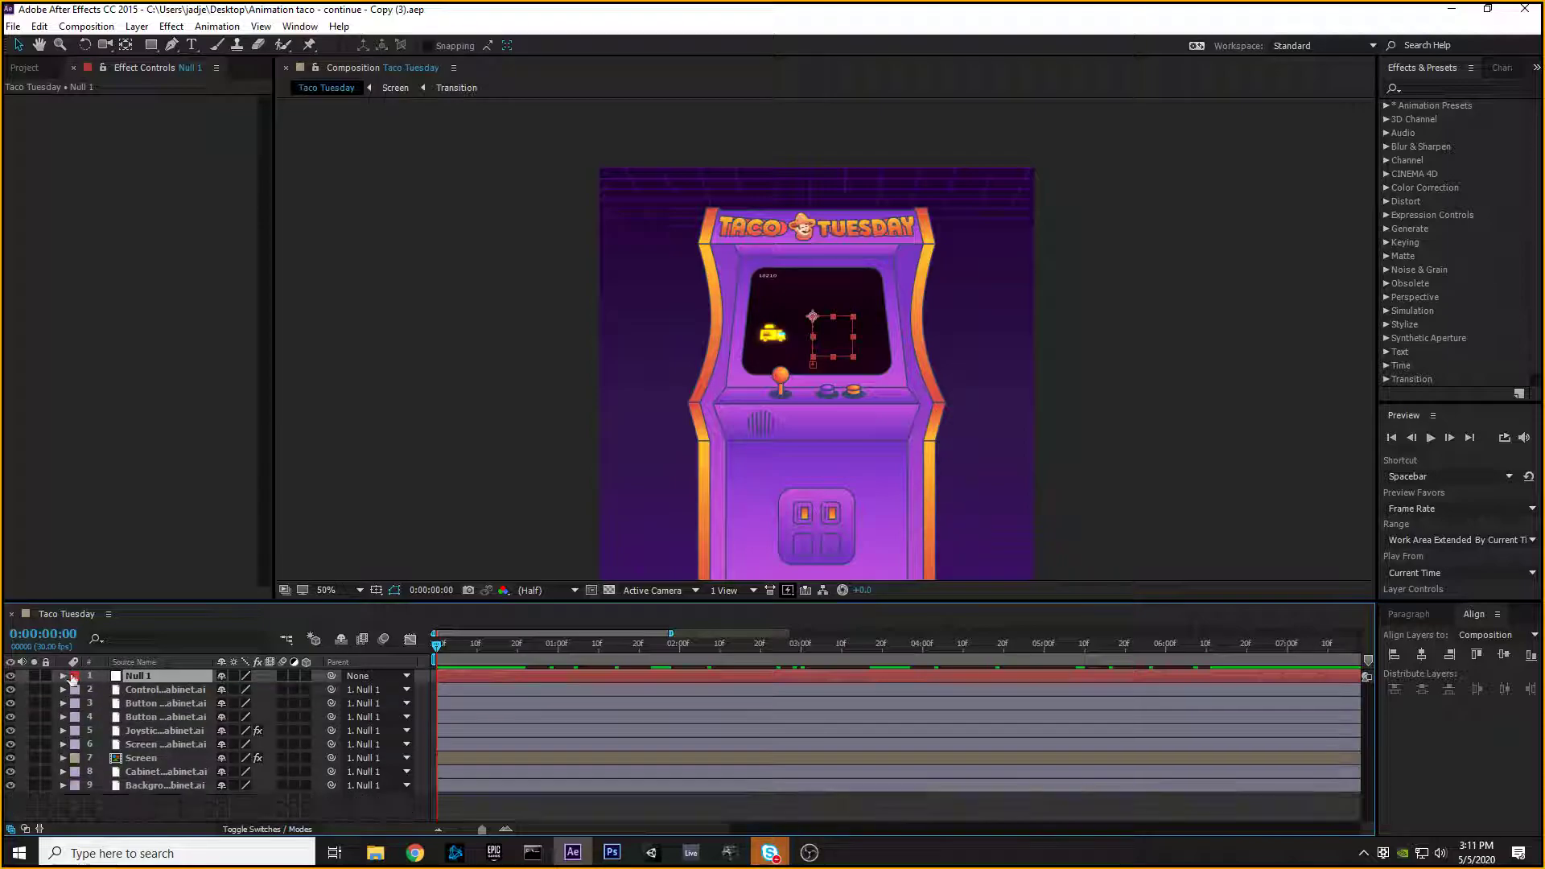
{"action": "left_click", "coordinate": [143, 29]}
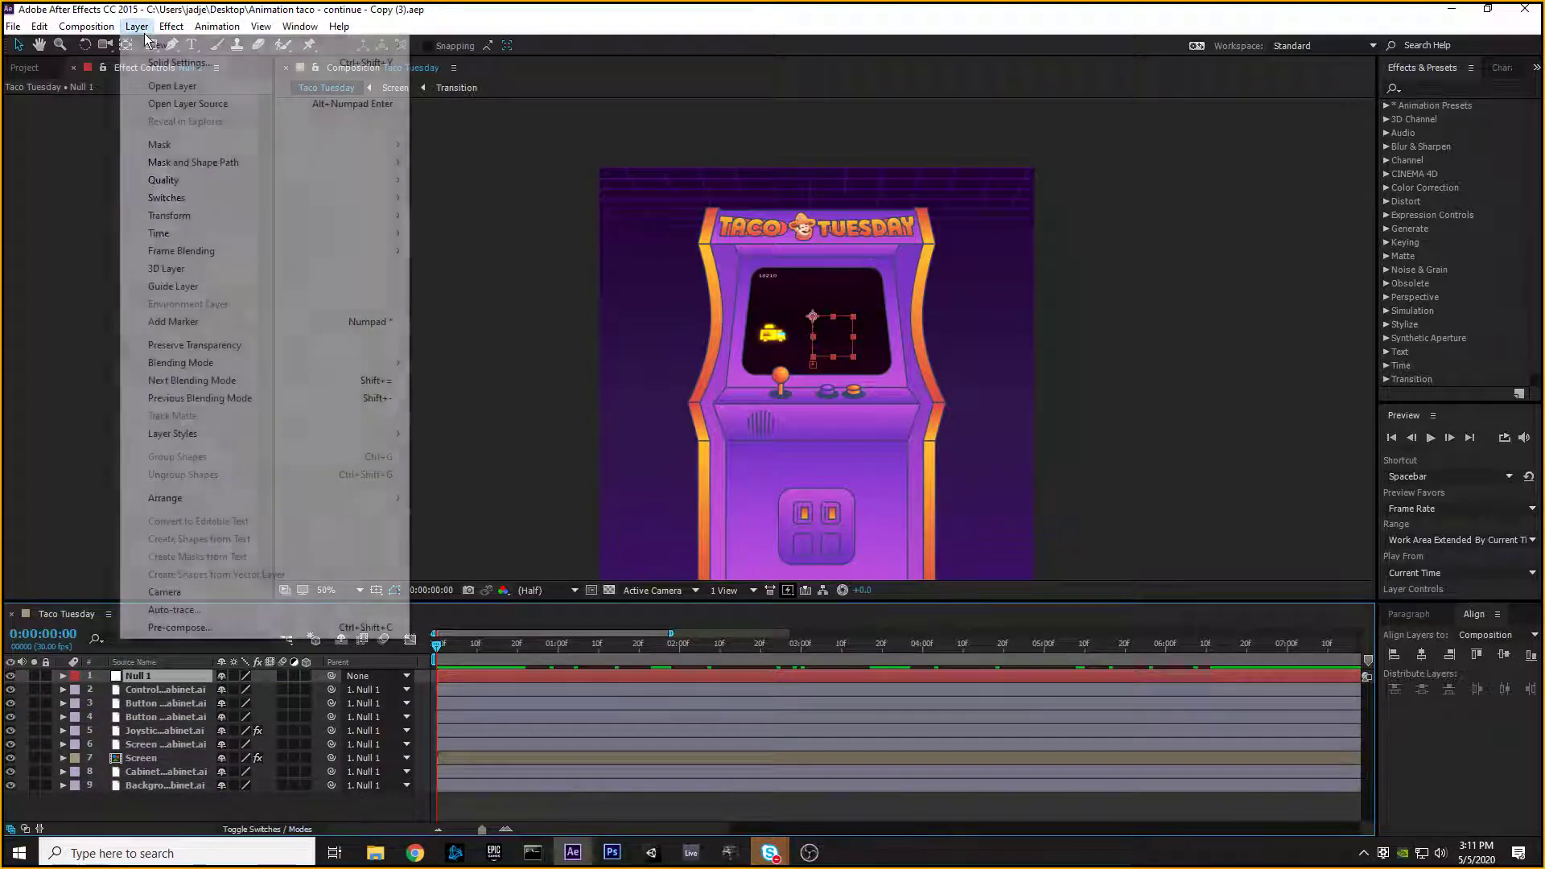
{"action": "mouse_move", "coordinate": [163, 46]}
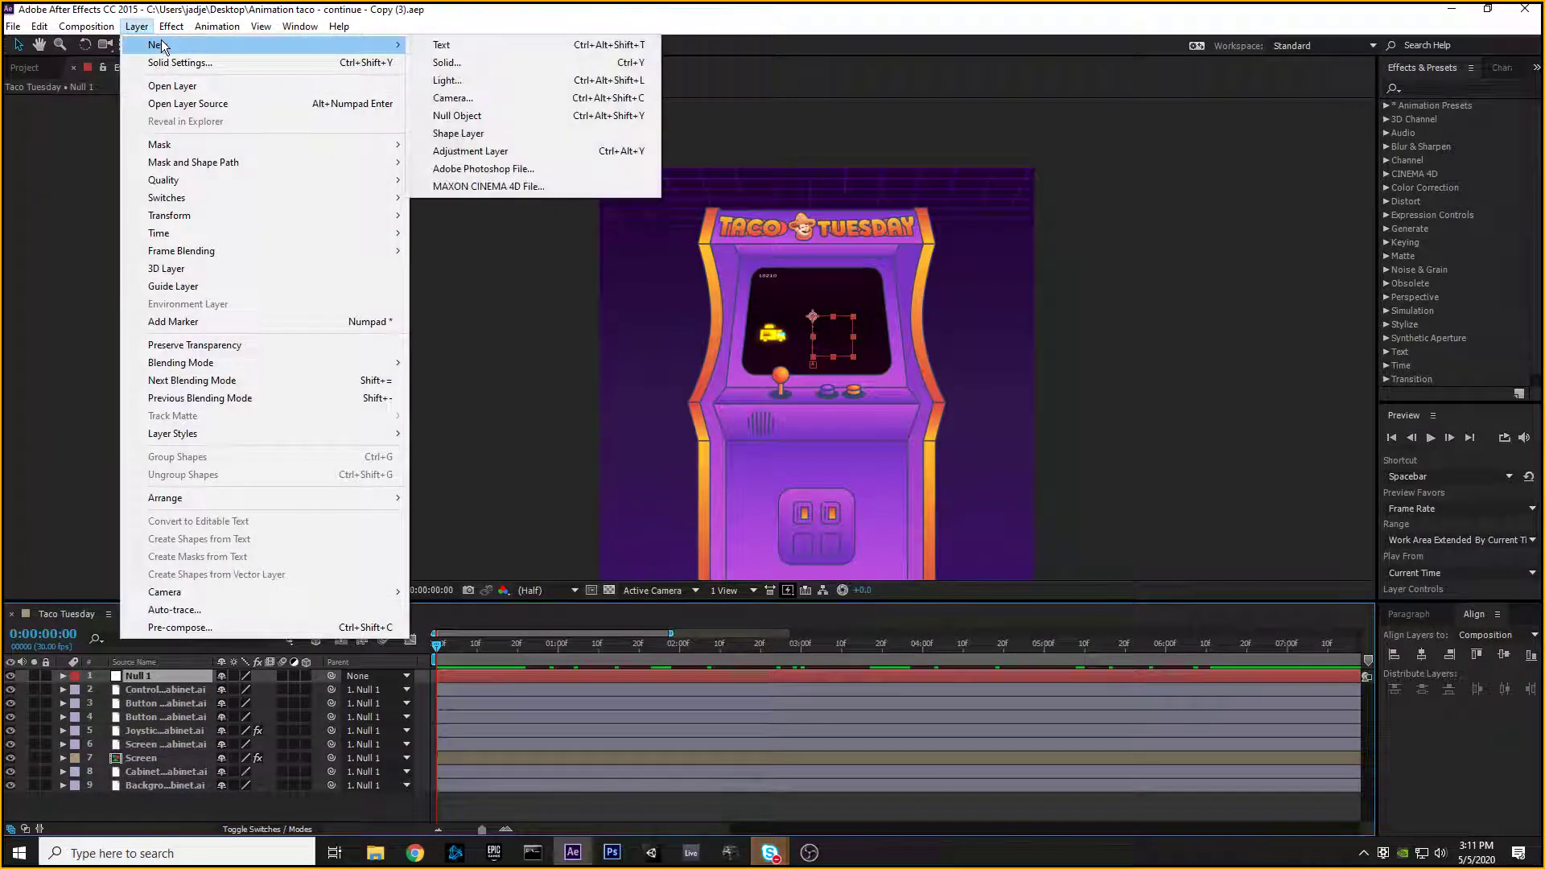
{"action": "left_click", "coordinate": [467, 153]}
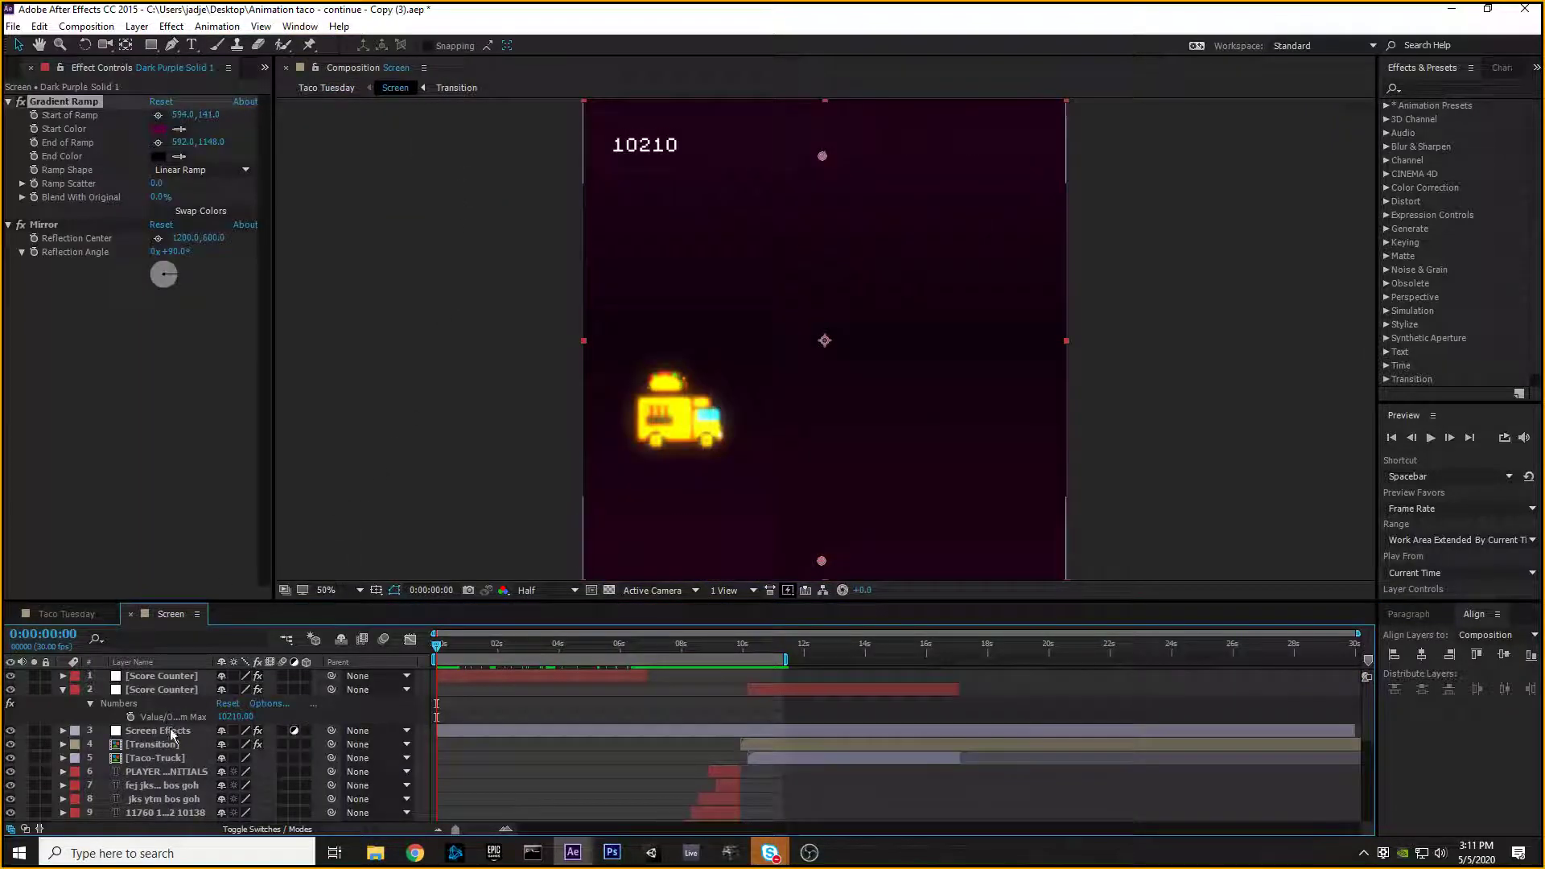
Step: Examine the Screen Effects layer in the Screen composition, return to Taco Tuesday and compare the new adjustment layer with Null 1
{"action": "left_click", "coordinate": [167, 730]}
{"action": "left_click", "coordinate": [131, 614]}
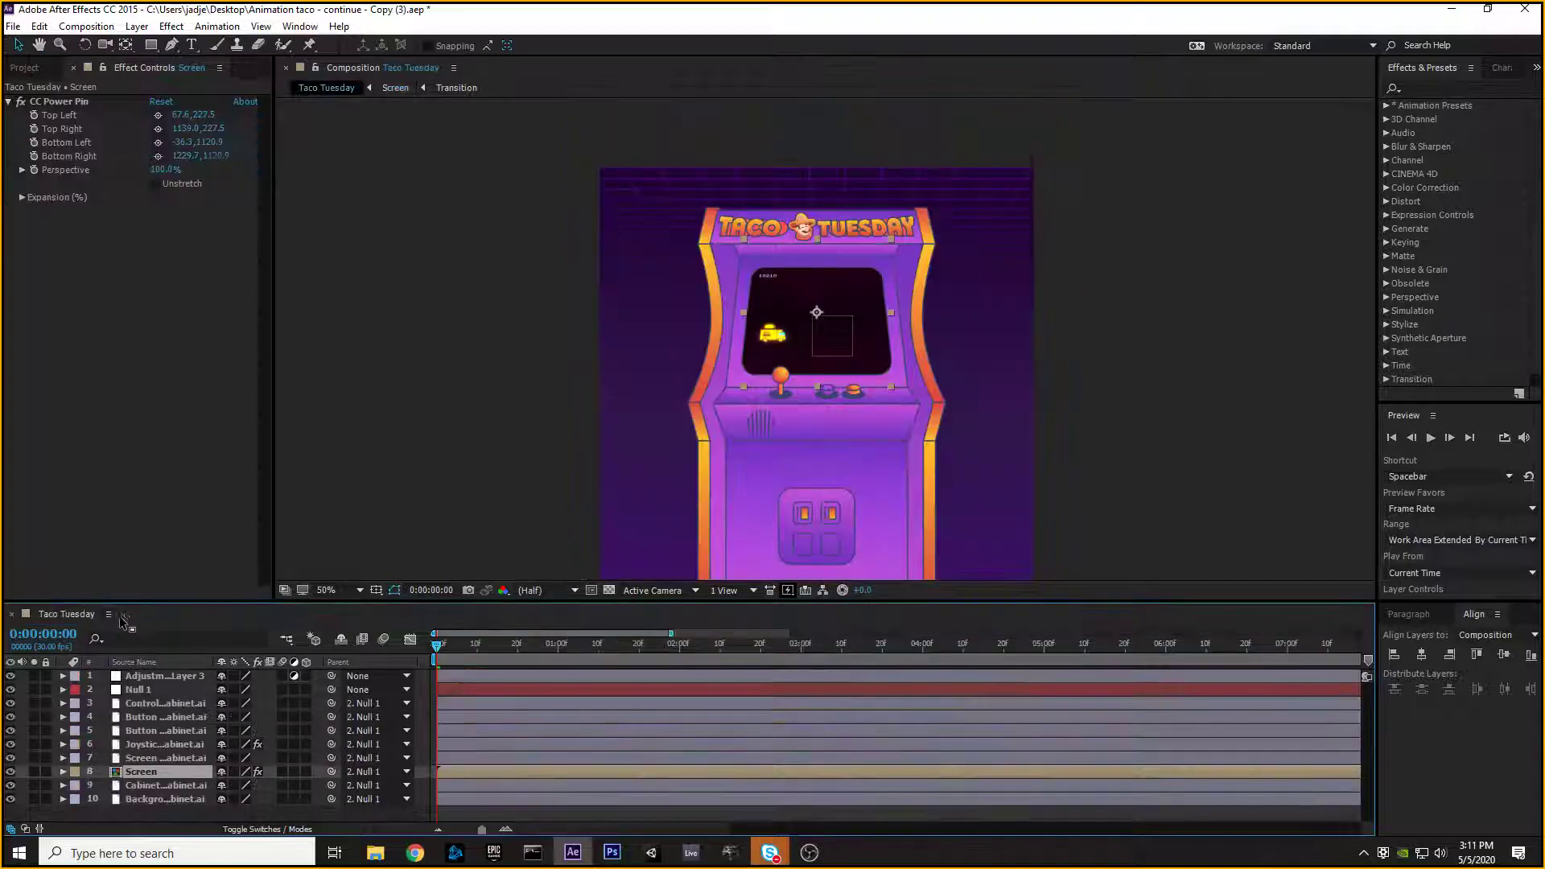
{"action": "left_click", "coordinate": [148, 675]}
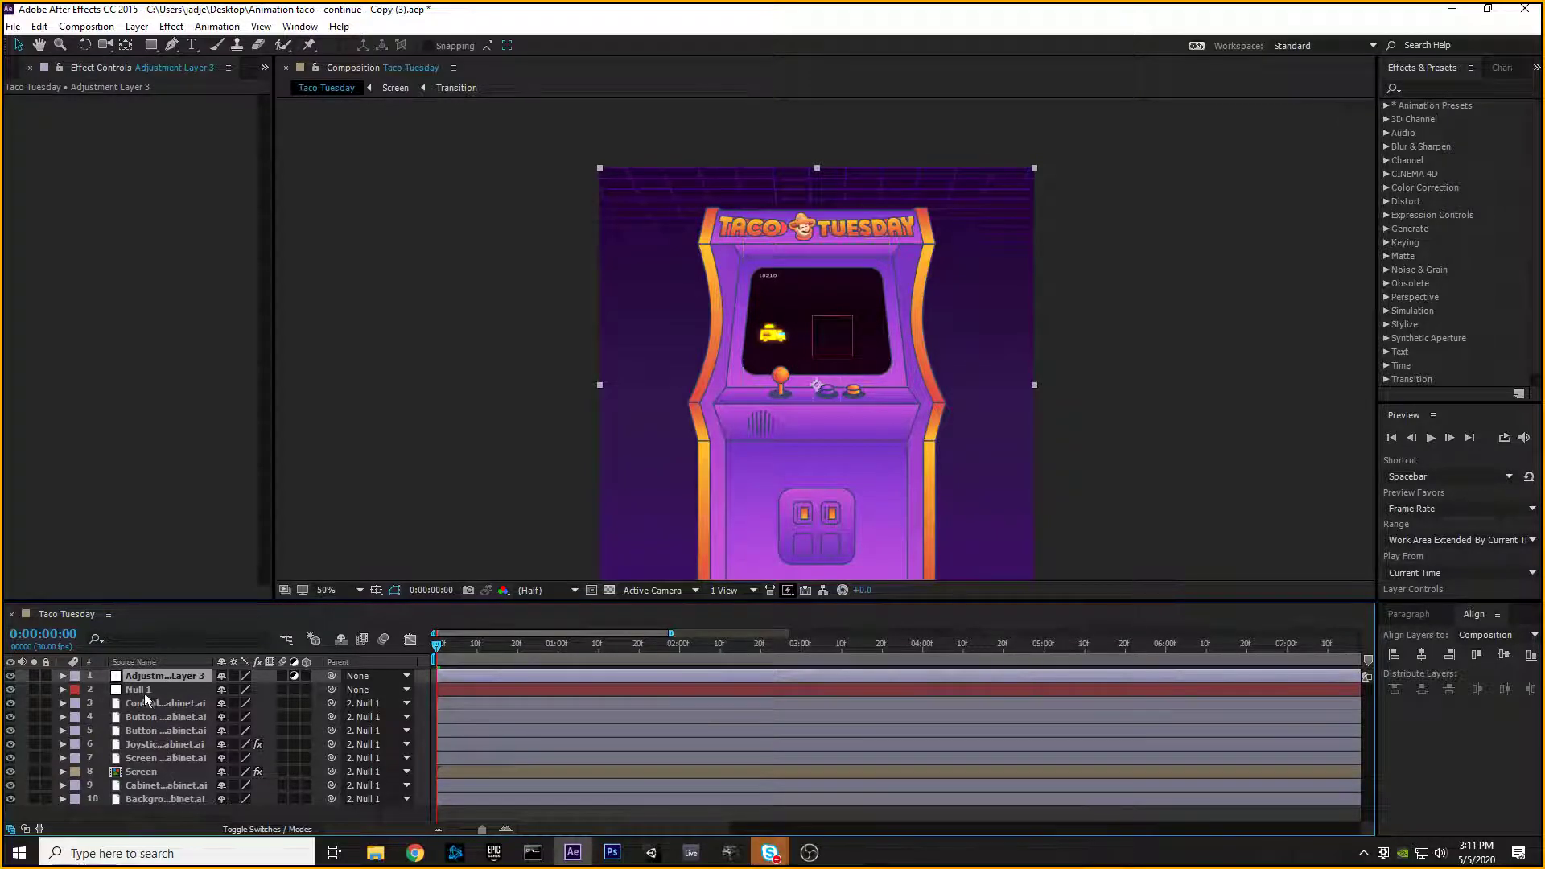
{"action": "left_click", "coordinate": [139, 690]}
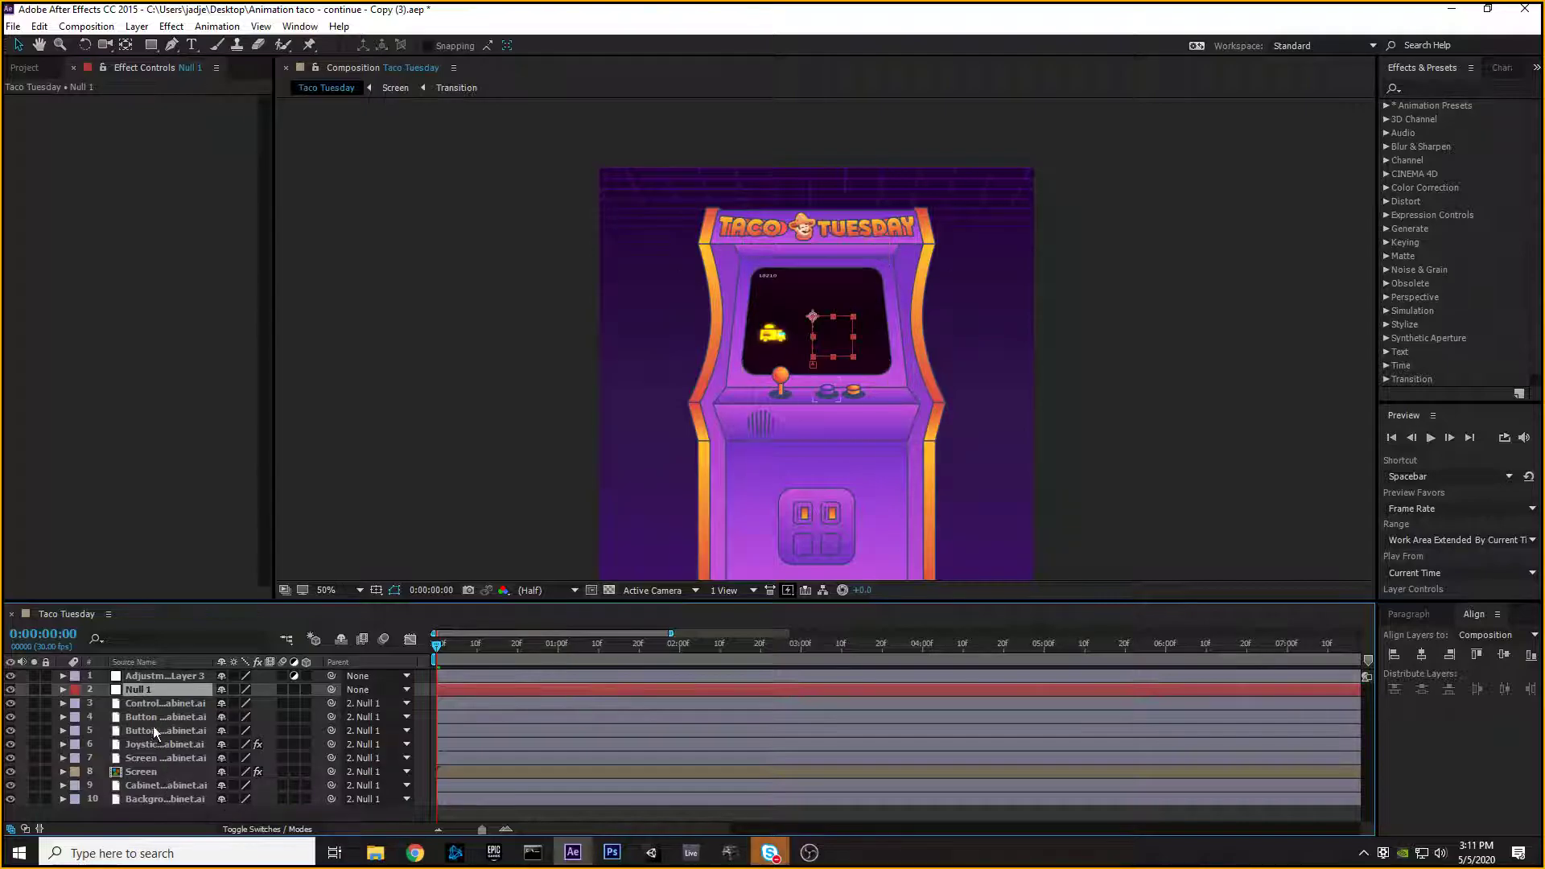
Step: Search the effects for "glow" and apply the Glow effect to Adjustment Layer 3
{"action": "left_click", "coordinate": [171, 674]}
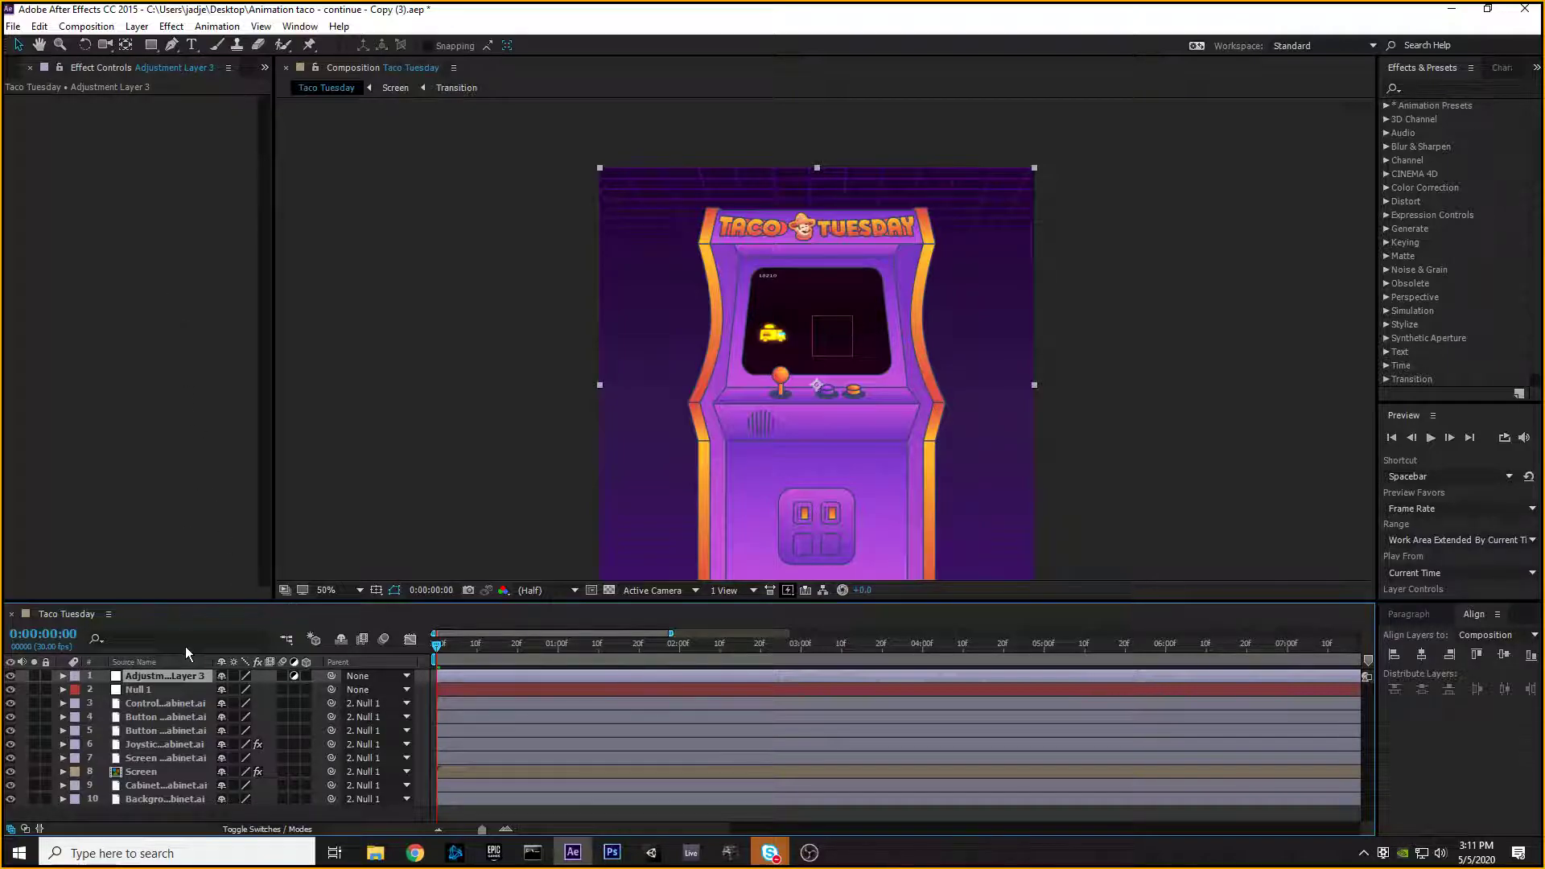
{"action": "left_click", "coordinate": [1431, 85]}
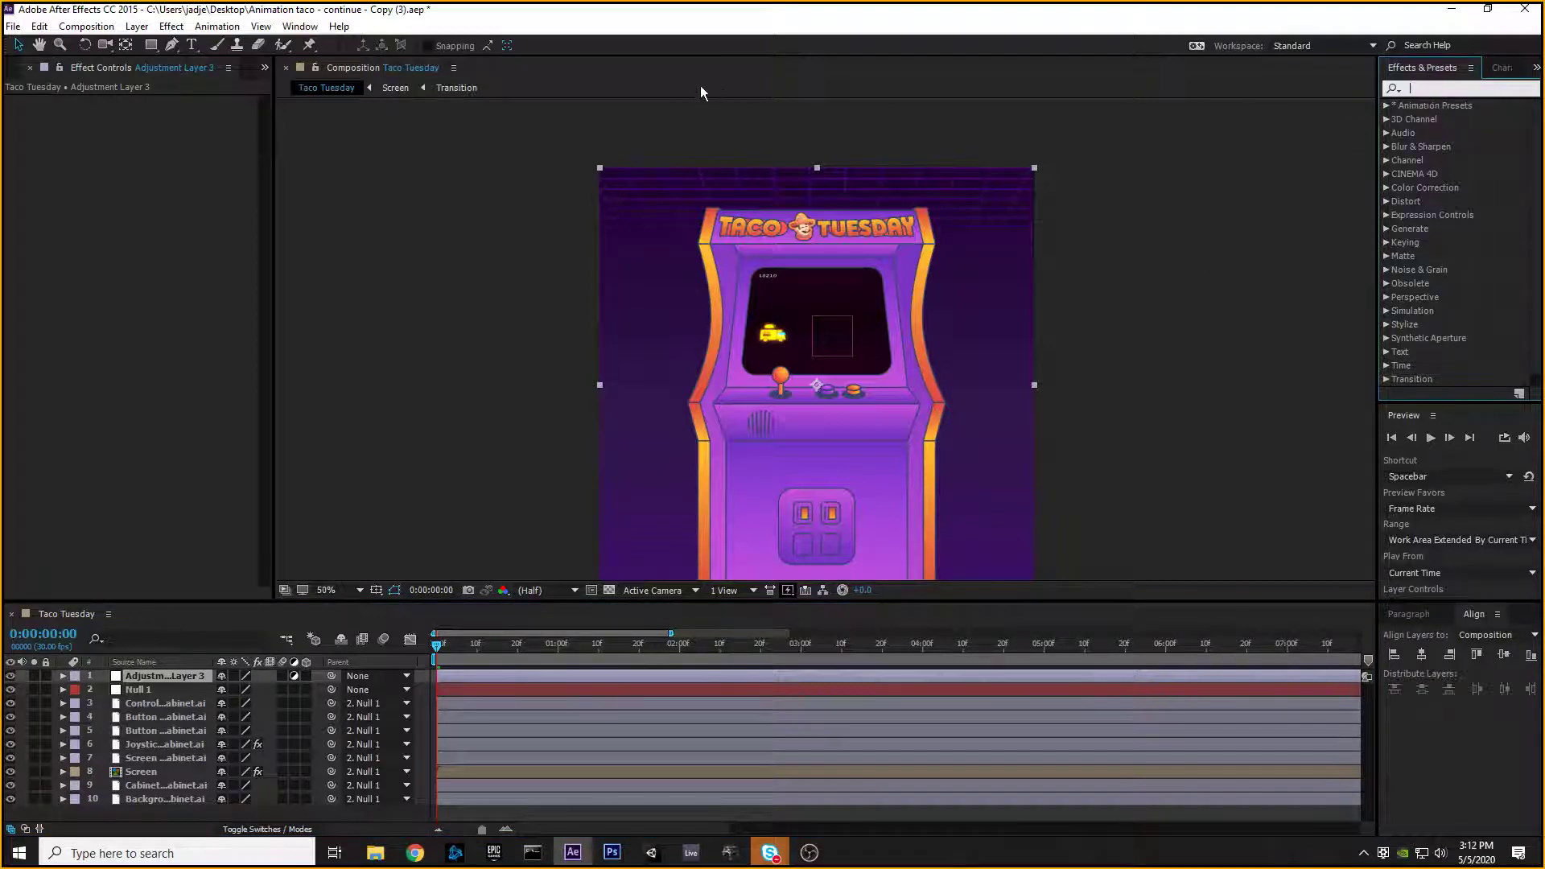
{"action": "left_click", "coordinate": [300, 26]}
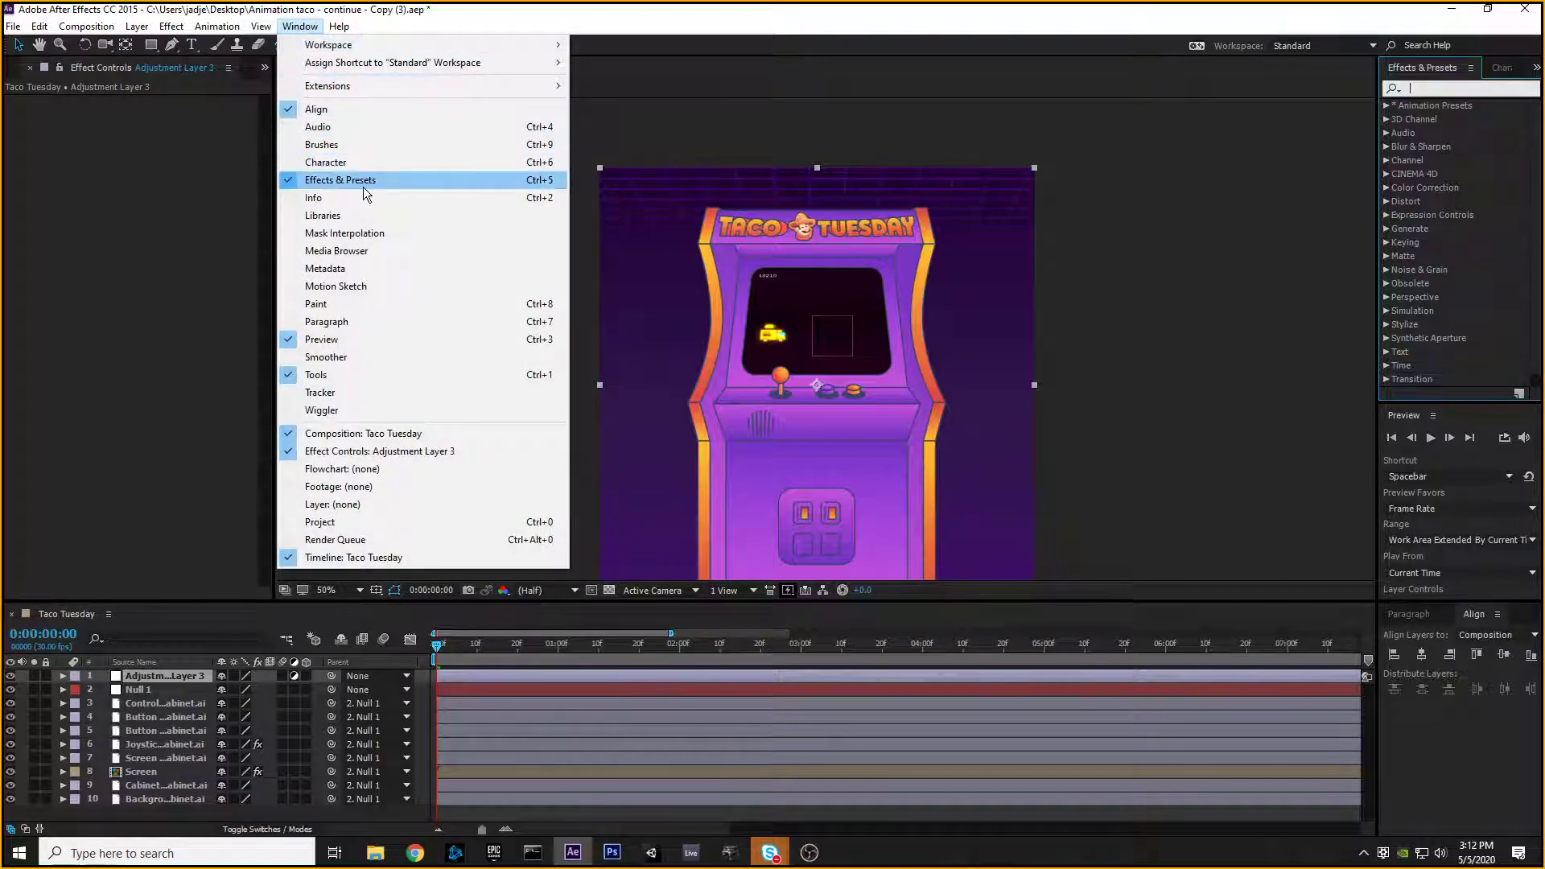
{"action": "left_click", "coordinate": [732, 47]}
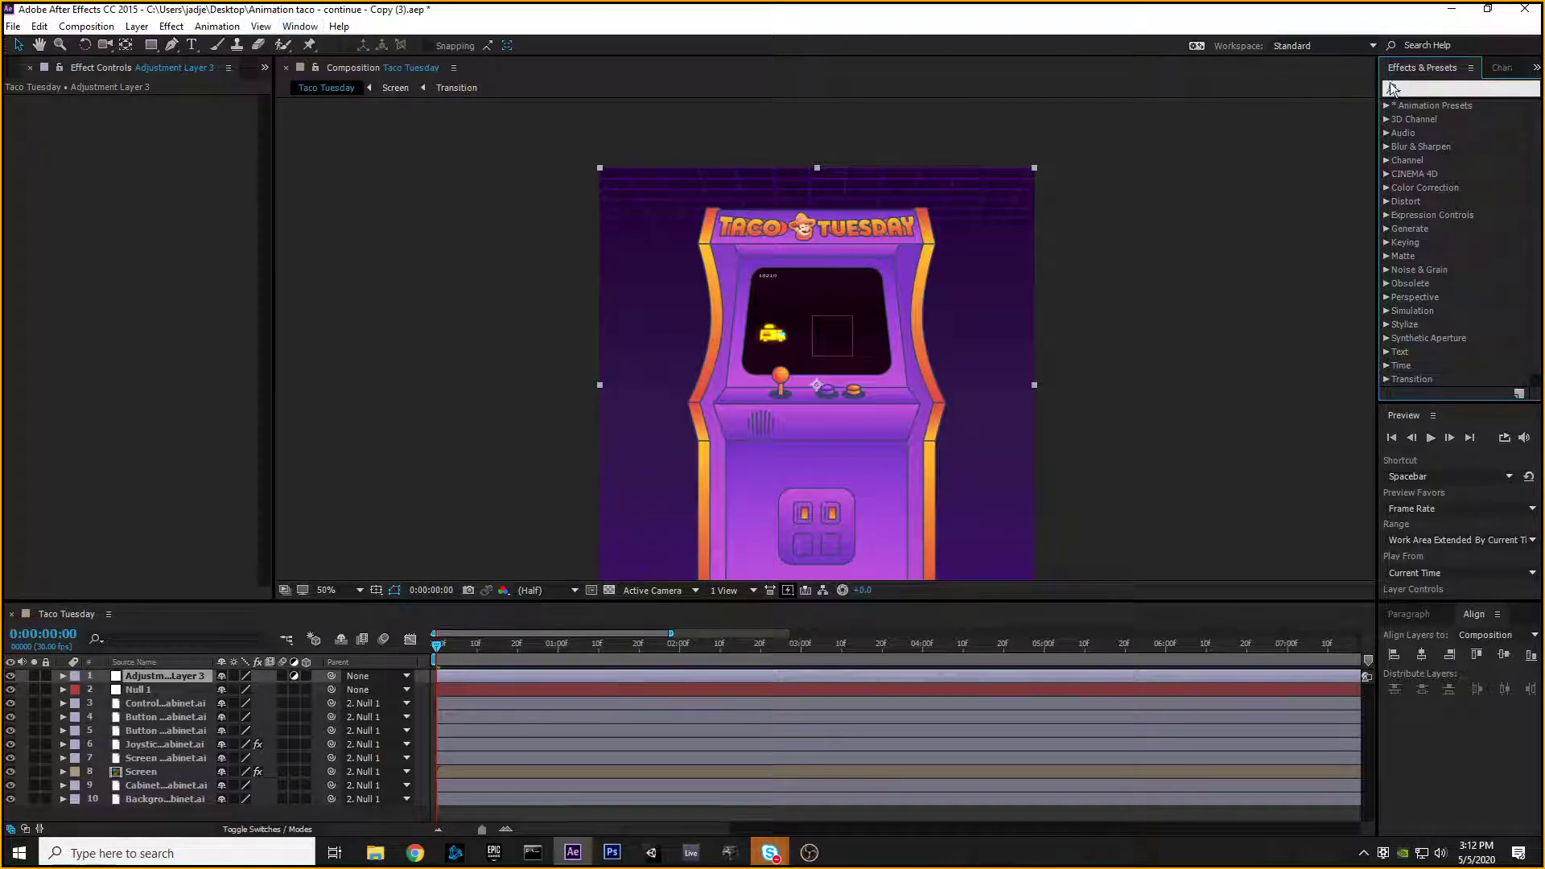
{"action": "type", "text": "glow"}
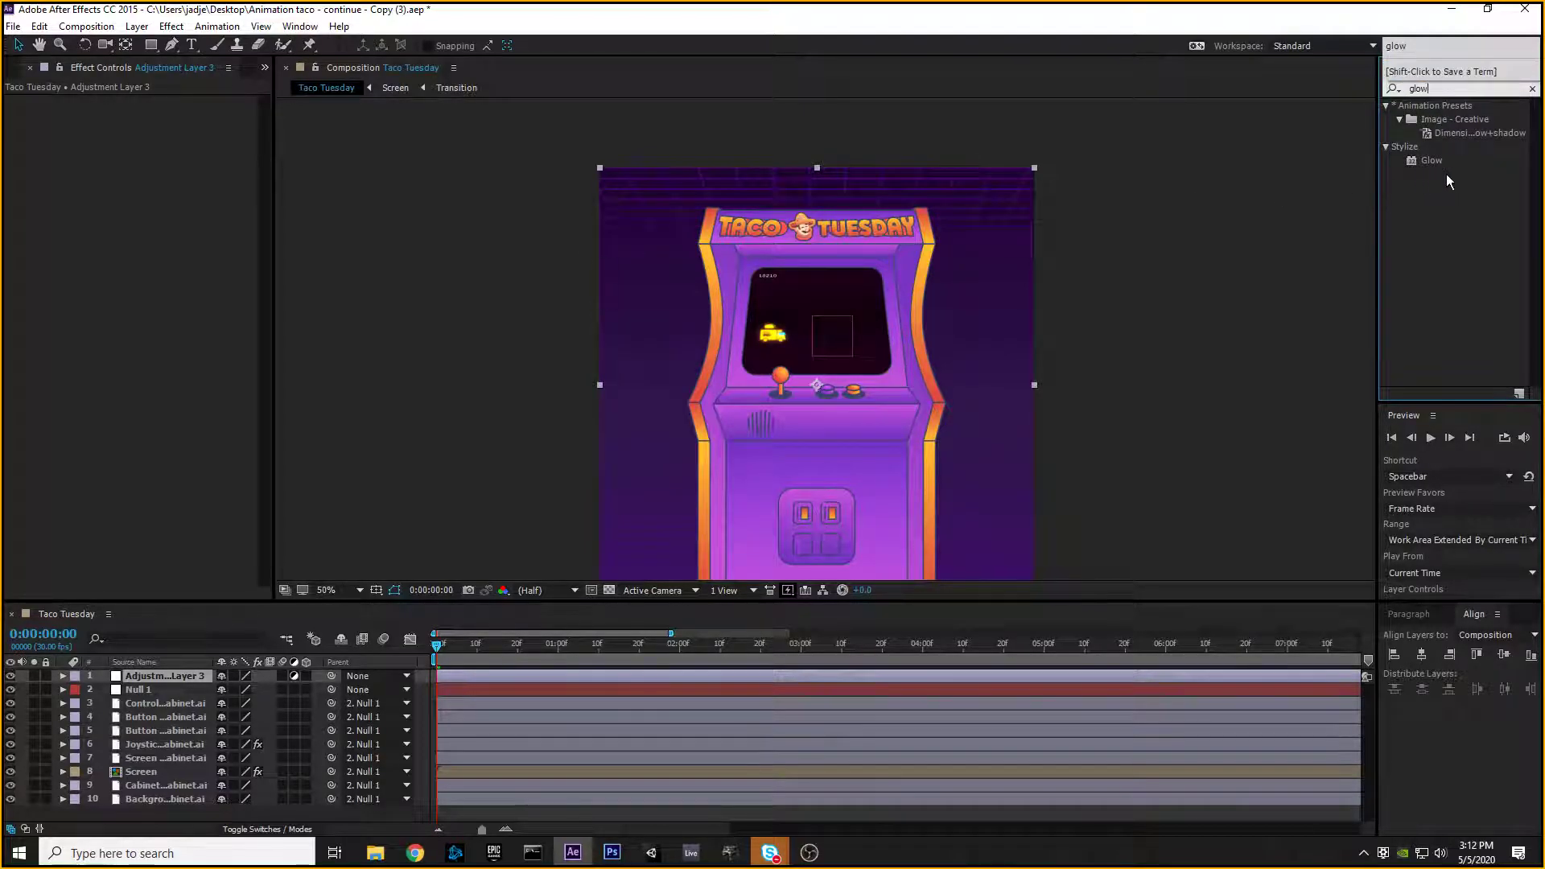
{"action": "left_click_drag", "start_coordinate": [1431, 161], "coordinate": [143, 247]}
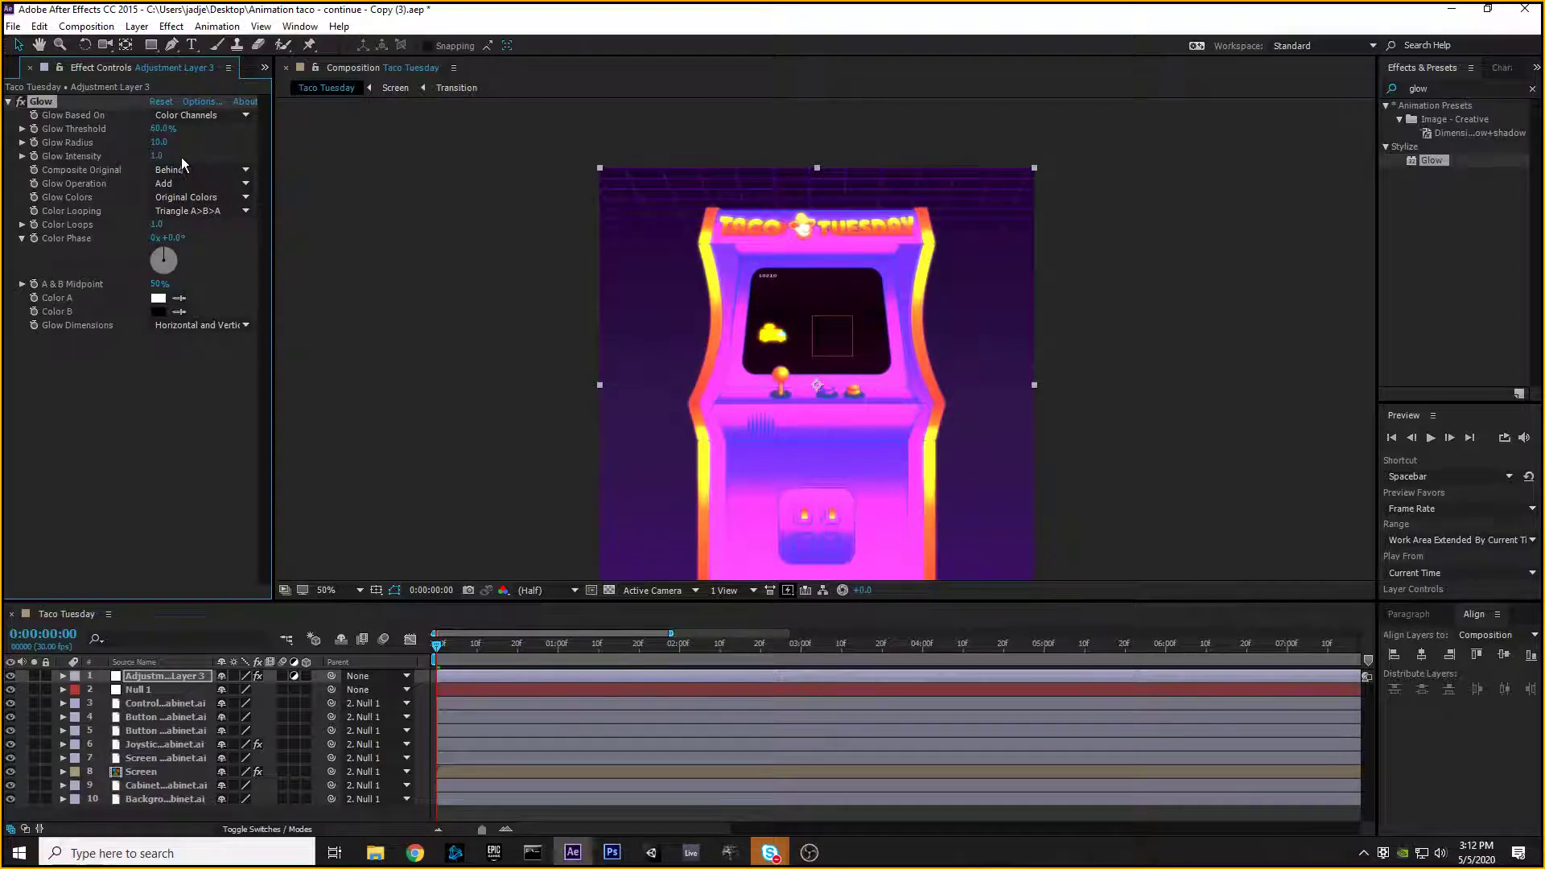
Step: Set the Glow threshold to 85.1% and the Glow radius to 328 on the adjustment layer
{"action": "left_click_drag", "start_coordinate": [159, 129], "coordinate": [202, 117]}
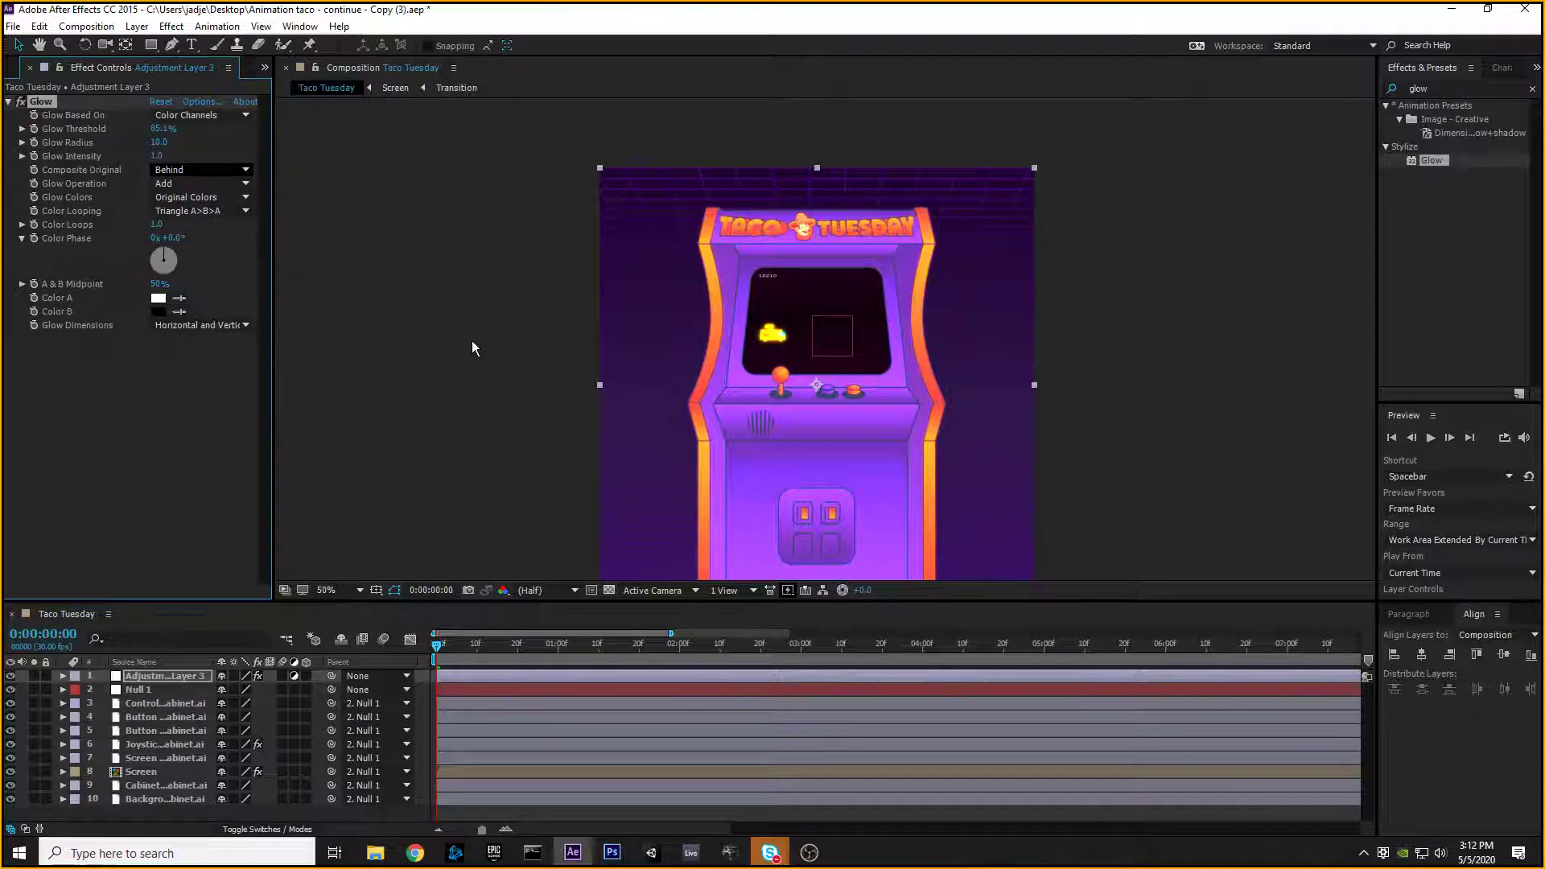
{"action": "left_click_drag", "start_coordinate": [159, 142], "coordinate": [363, 132]}
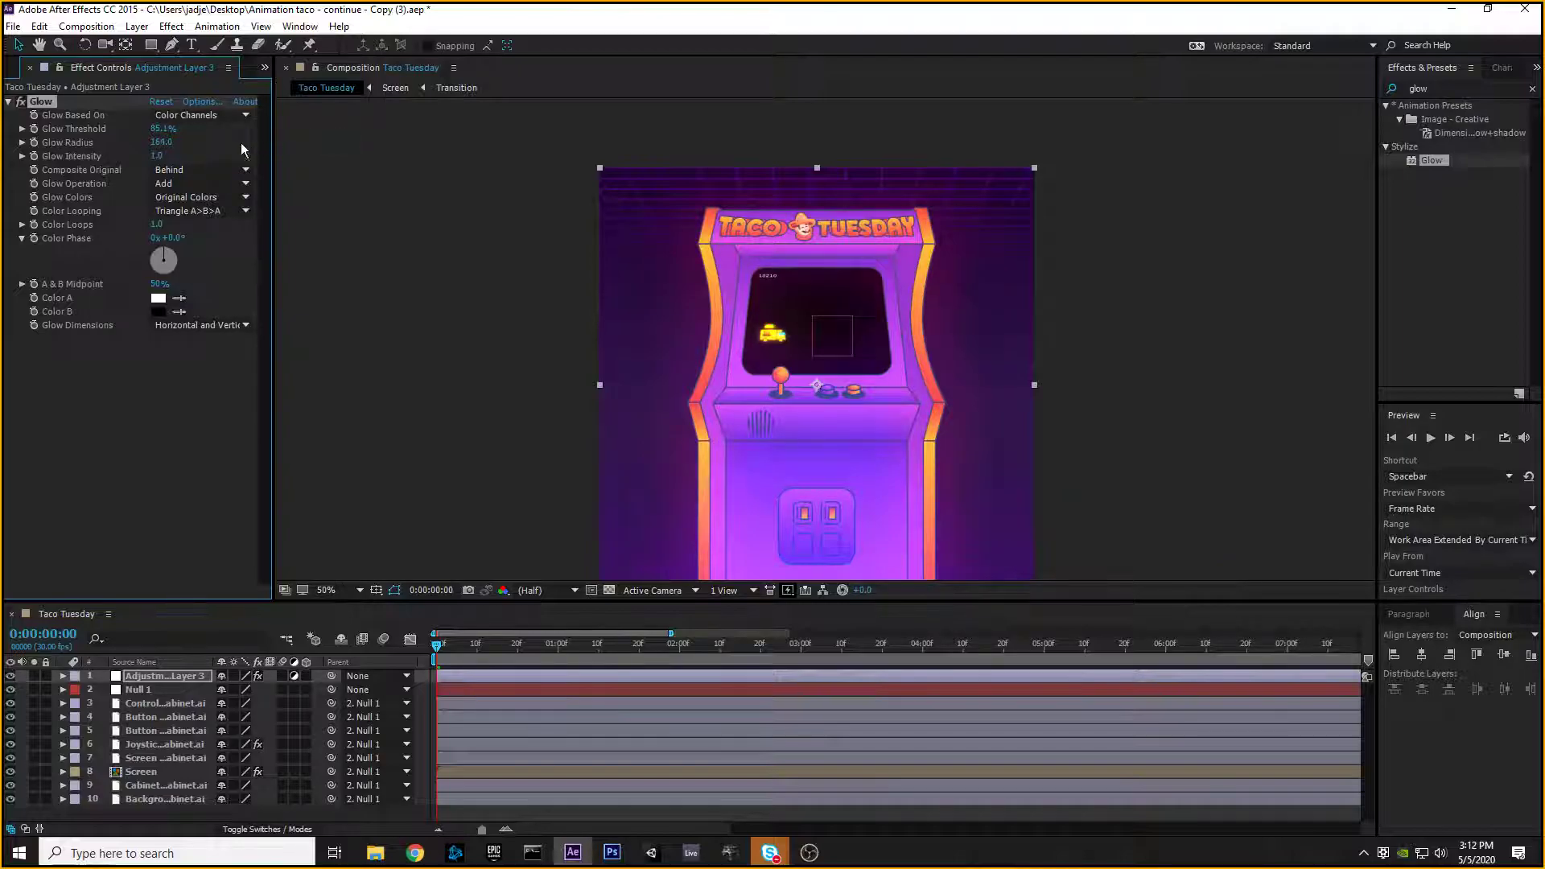
{"action": "left_click_drag", "start_coordinate": [234, 147], "coordinate": [306, 151]}
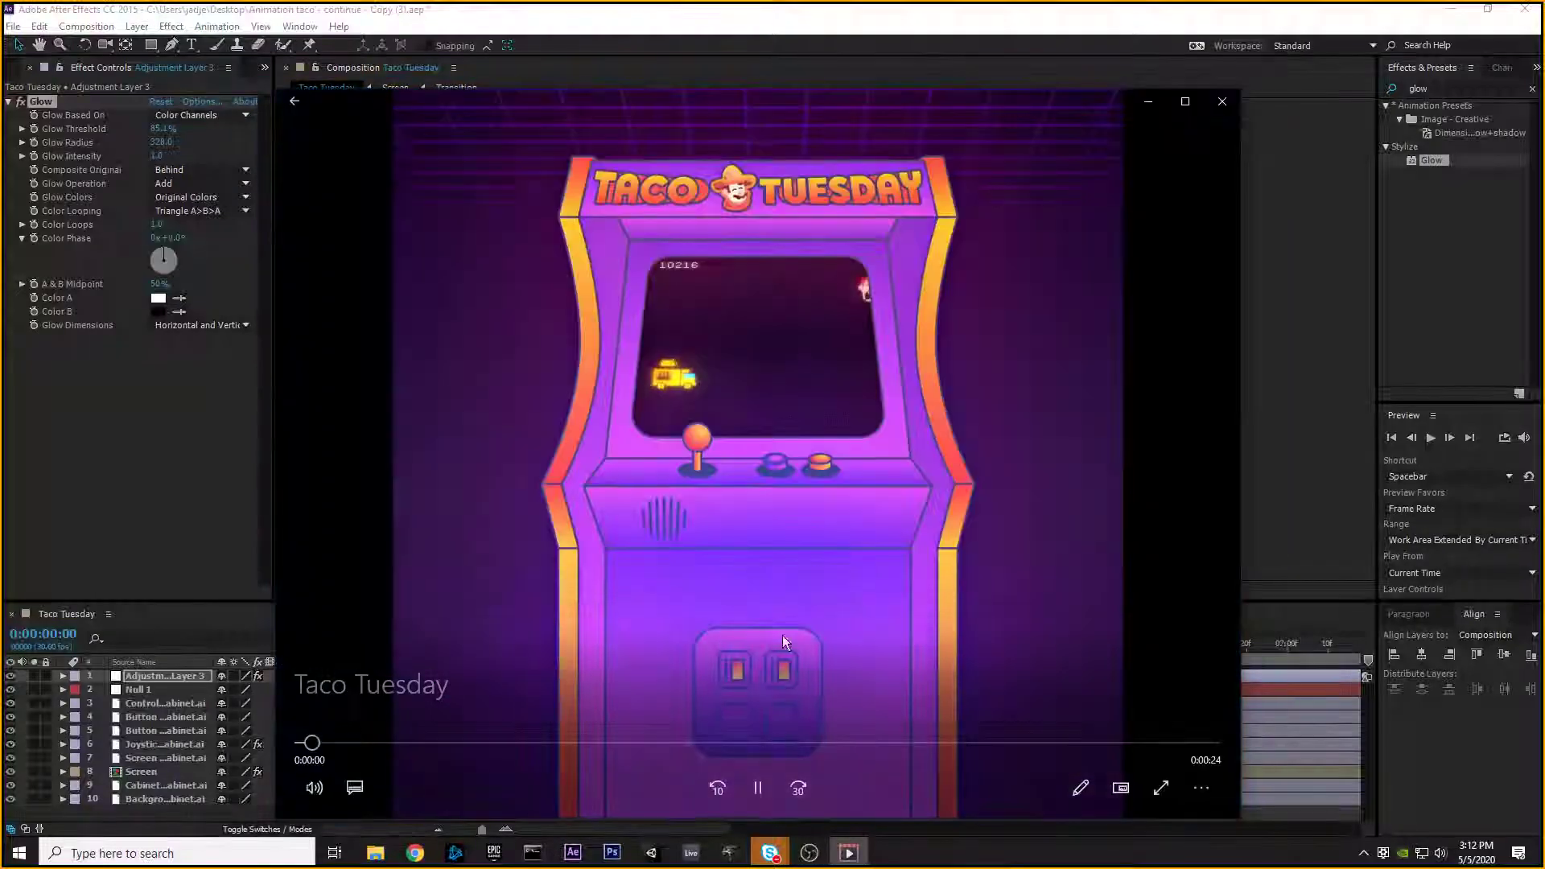
Step: Pause the finished Taco Tuesday video, compare its glow with the composition, and close the video player
{"action": "left_click", "coordinate": [755, 790]}
{"action": "left_click_drag", "start_coordinate": [679, 114], "coordinate": [1398, 155]}
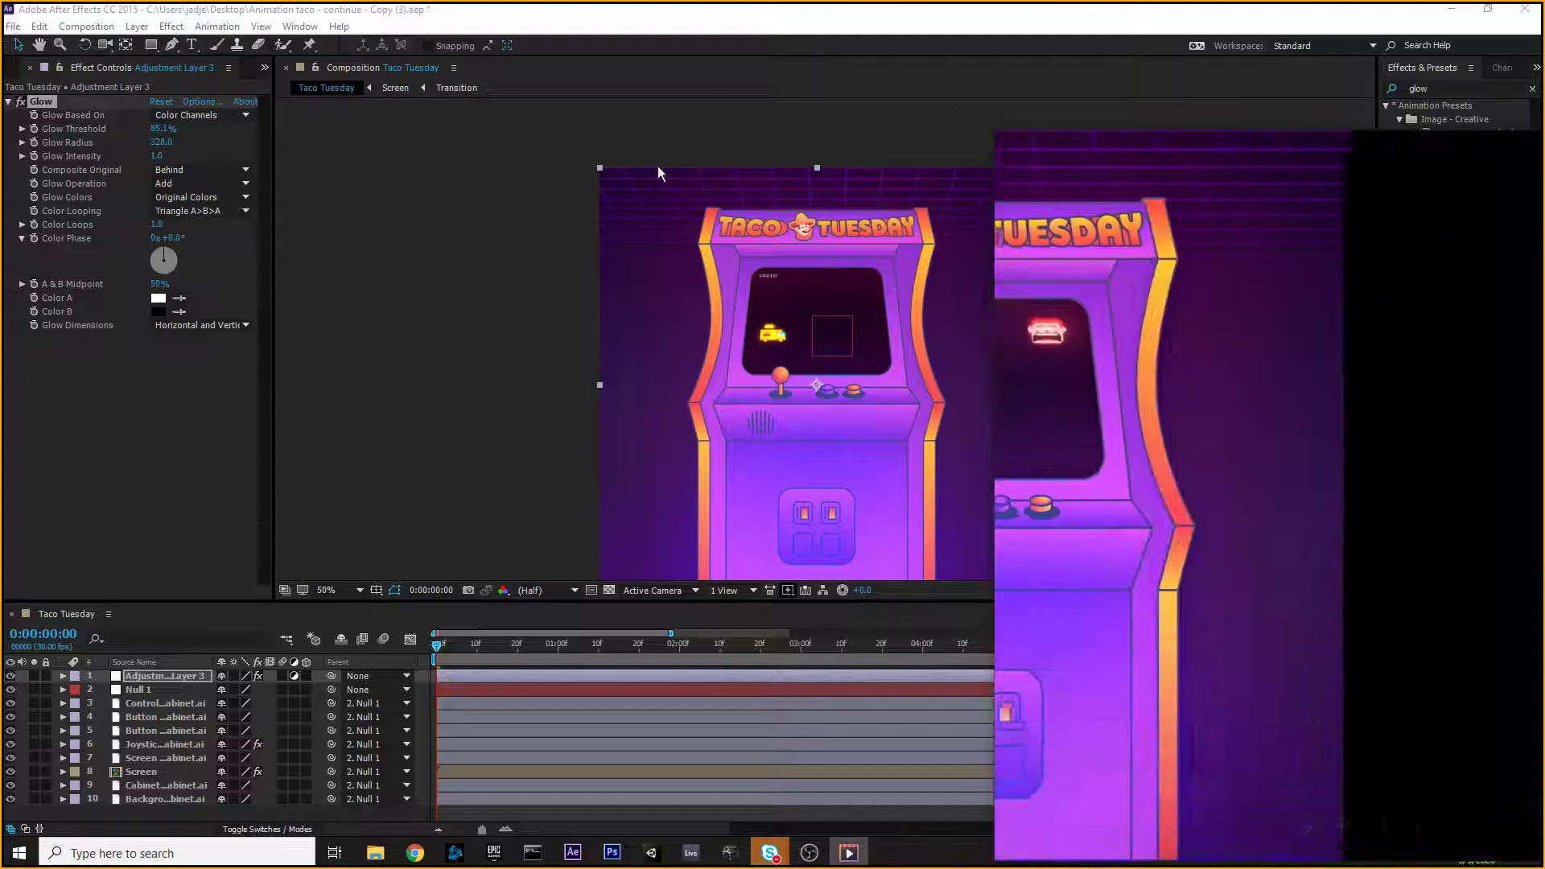
{"action": "left_click_drag", "start_coordinate": [1138, 143], "coordinate": [481, 101]}
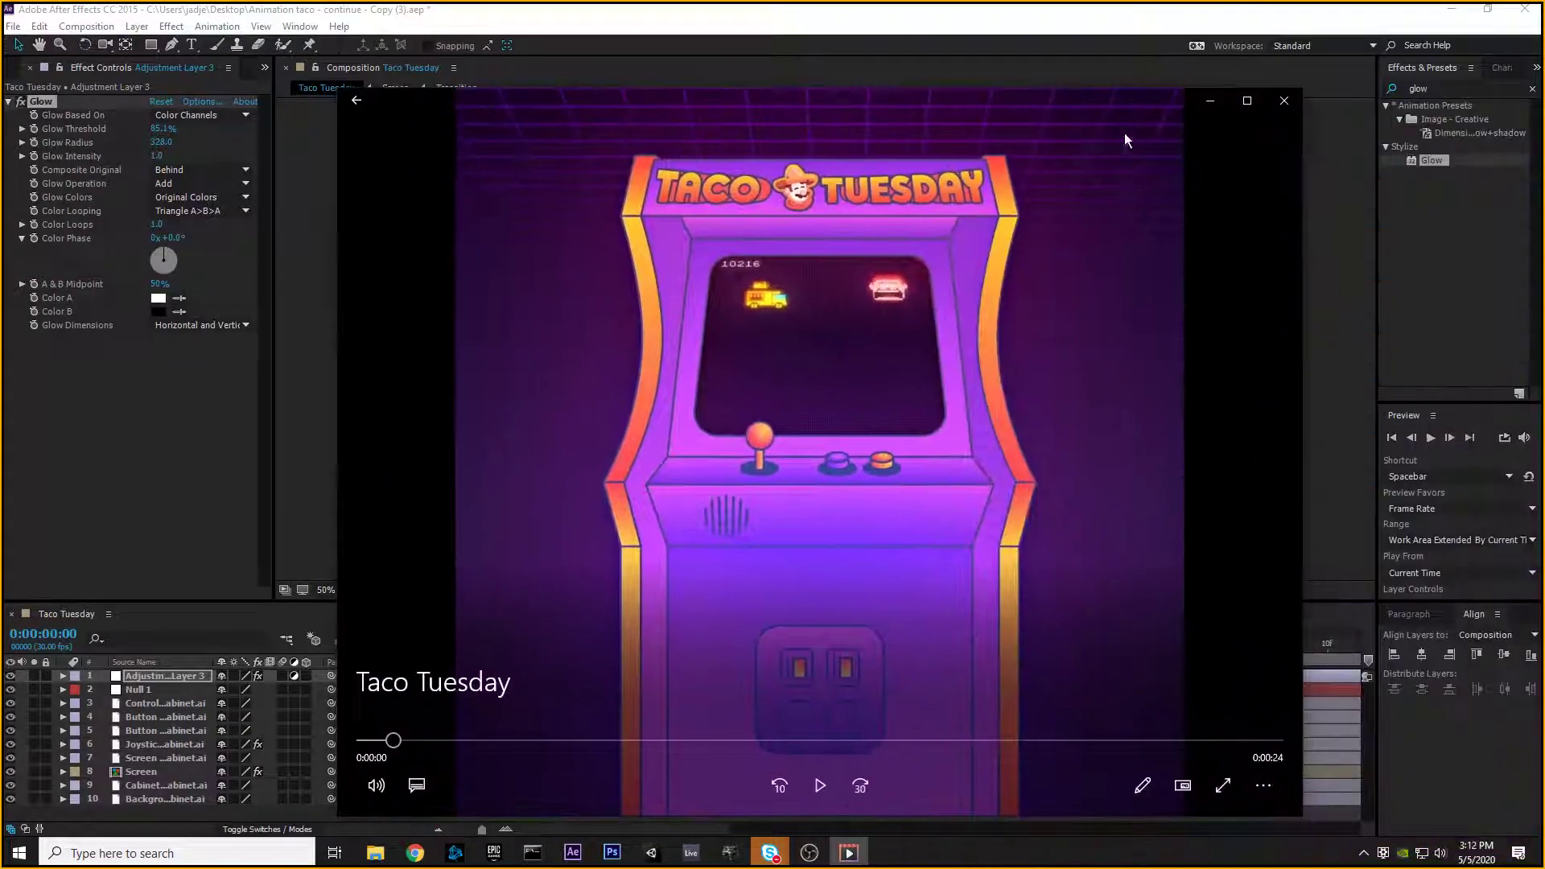
{"action": "left_click", "coordinate": [1282, 102]}
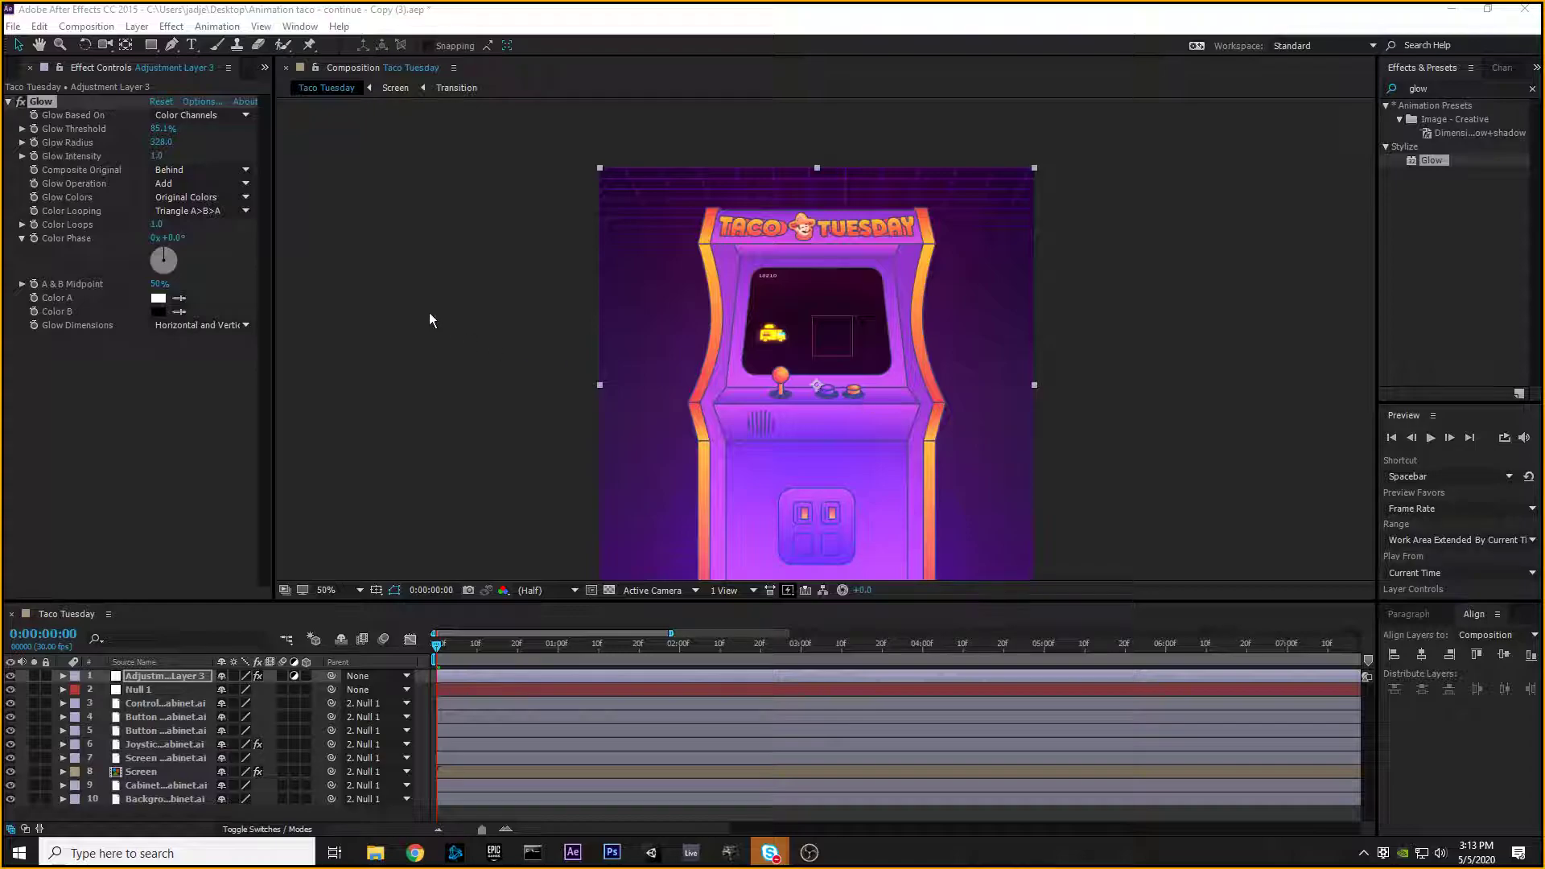
Step: Try a much higher Glow intensity on the adjustment layer and undo the change
{"action": "left_click_drag", "start_coordinate": [155, 156], "coordinate": [533, 193]}
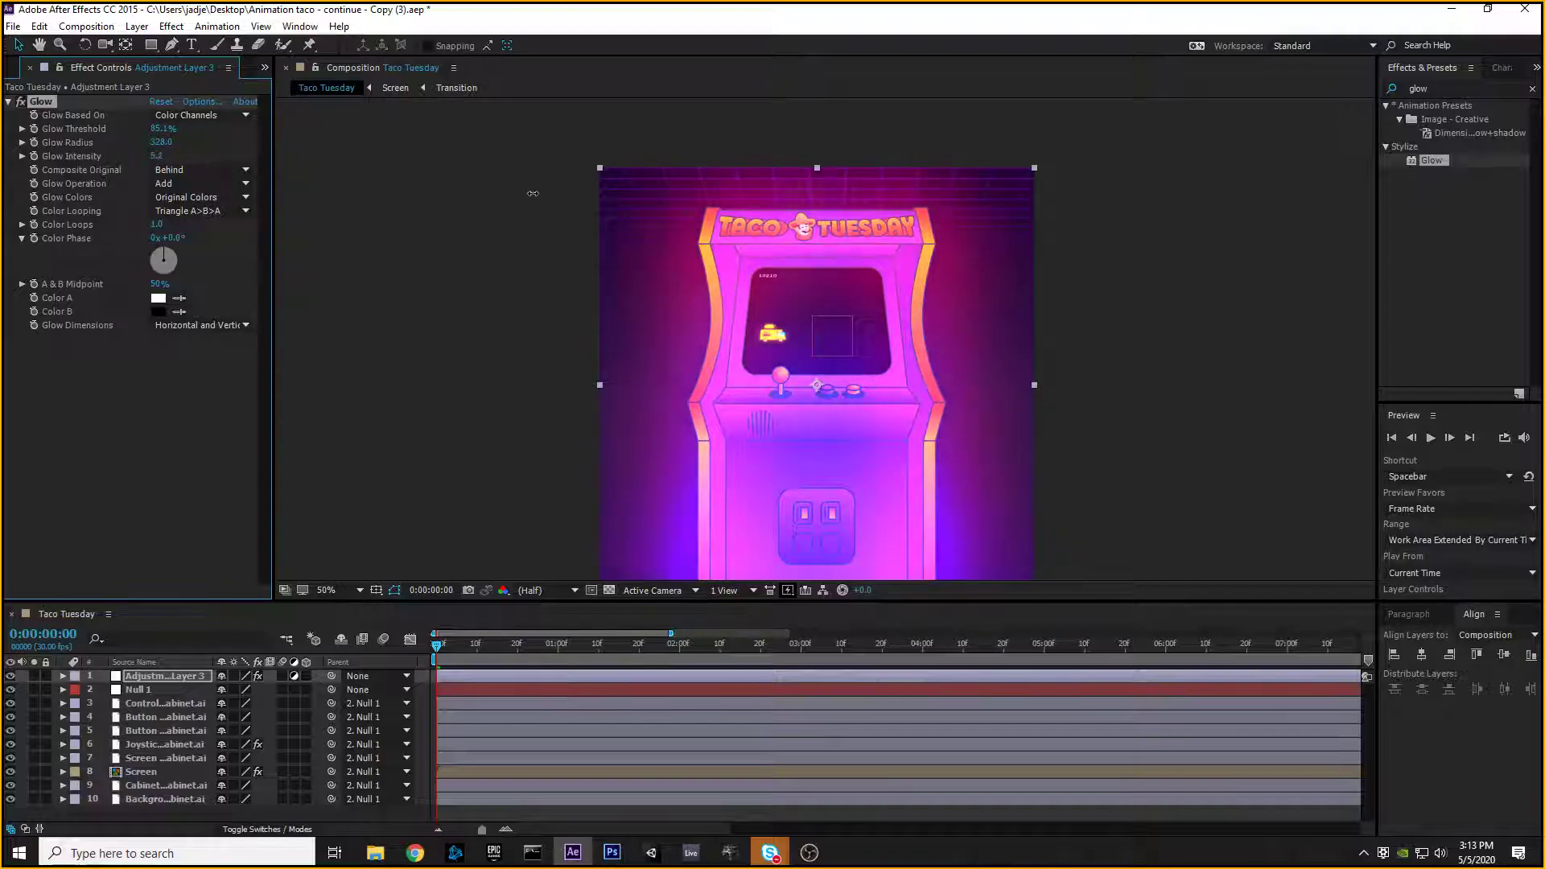
{"action": "key", "text": "ctrl+z"}
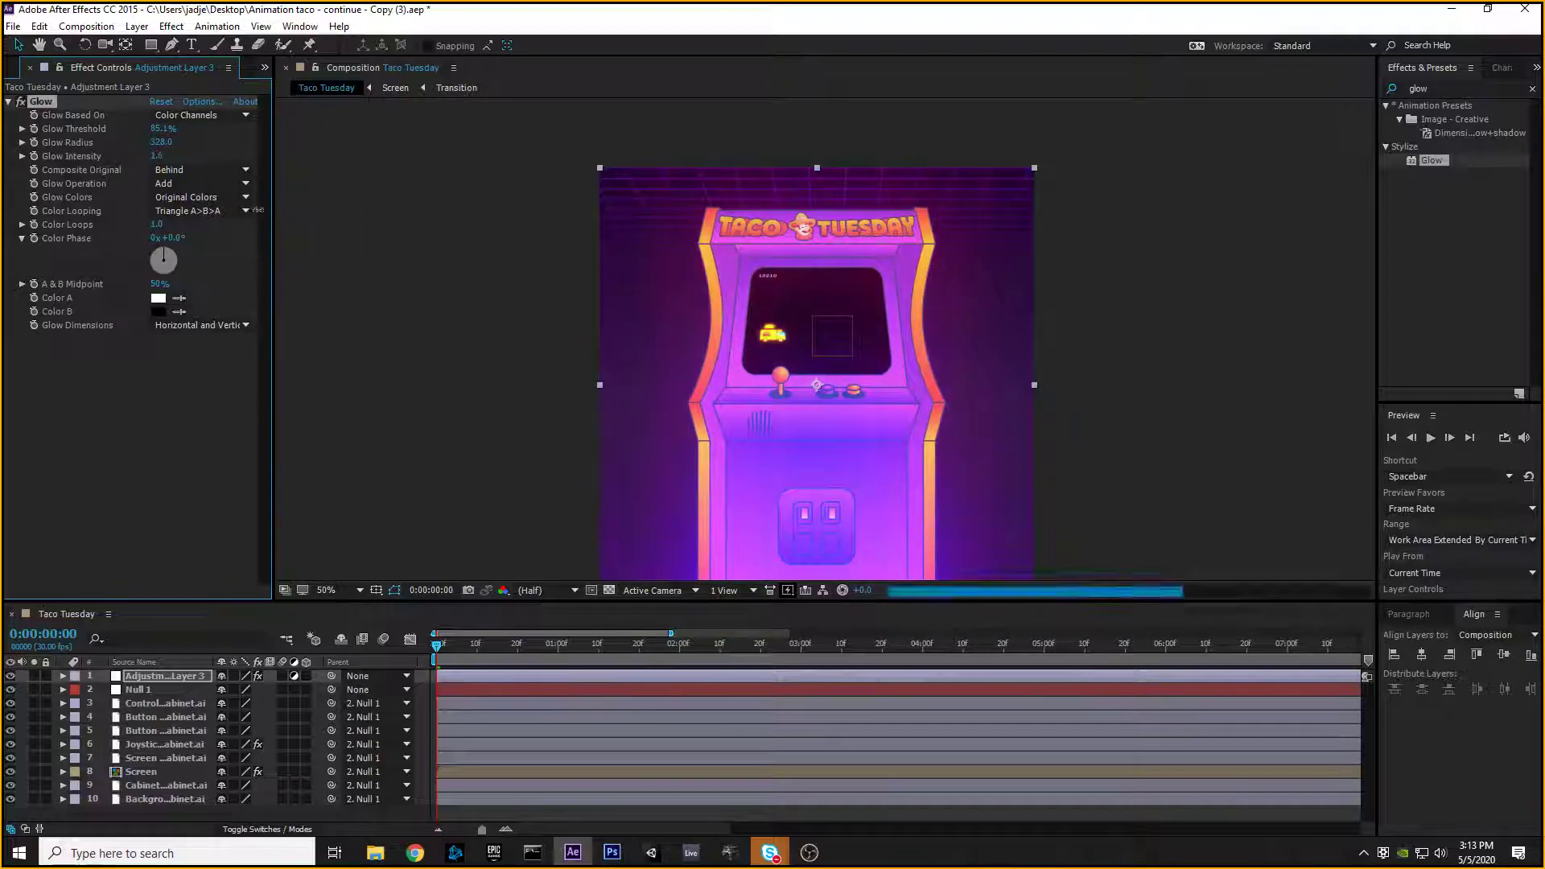
Step: Raise the Glow intensity to 1.5 and compare the artwork with the effect switched off and on
{"action": "mouse_move", "coordinate": [249, 212]}
{"action": "left_mouse_down"}
{"action": "mouse_move", "coordinate": [270, 208]}
{"action": "mouse_move", "coordinate": [235, 198]}
{"action": "left_mouse_up"}
{"action": "left_click", "coordinate": [22, 102]}
{"action": "left_click", "coordinate": [21, 102]}
{"action": "left_click", "coordinate": [21, 102]}
{"action": "left_click", "coordinate": [21, 102]}
{"action": "left_click", "coordinate": [22, 102]}
{"action": "left_click", "coordinate": [22, 102]}
{"action": "left_click", "coordinate": [22, 102]}
{"action": "left_click", "coordinate": [21, 102]}
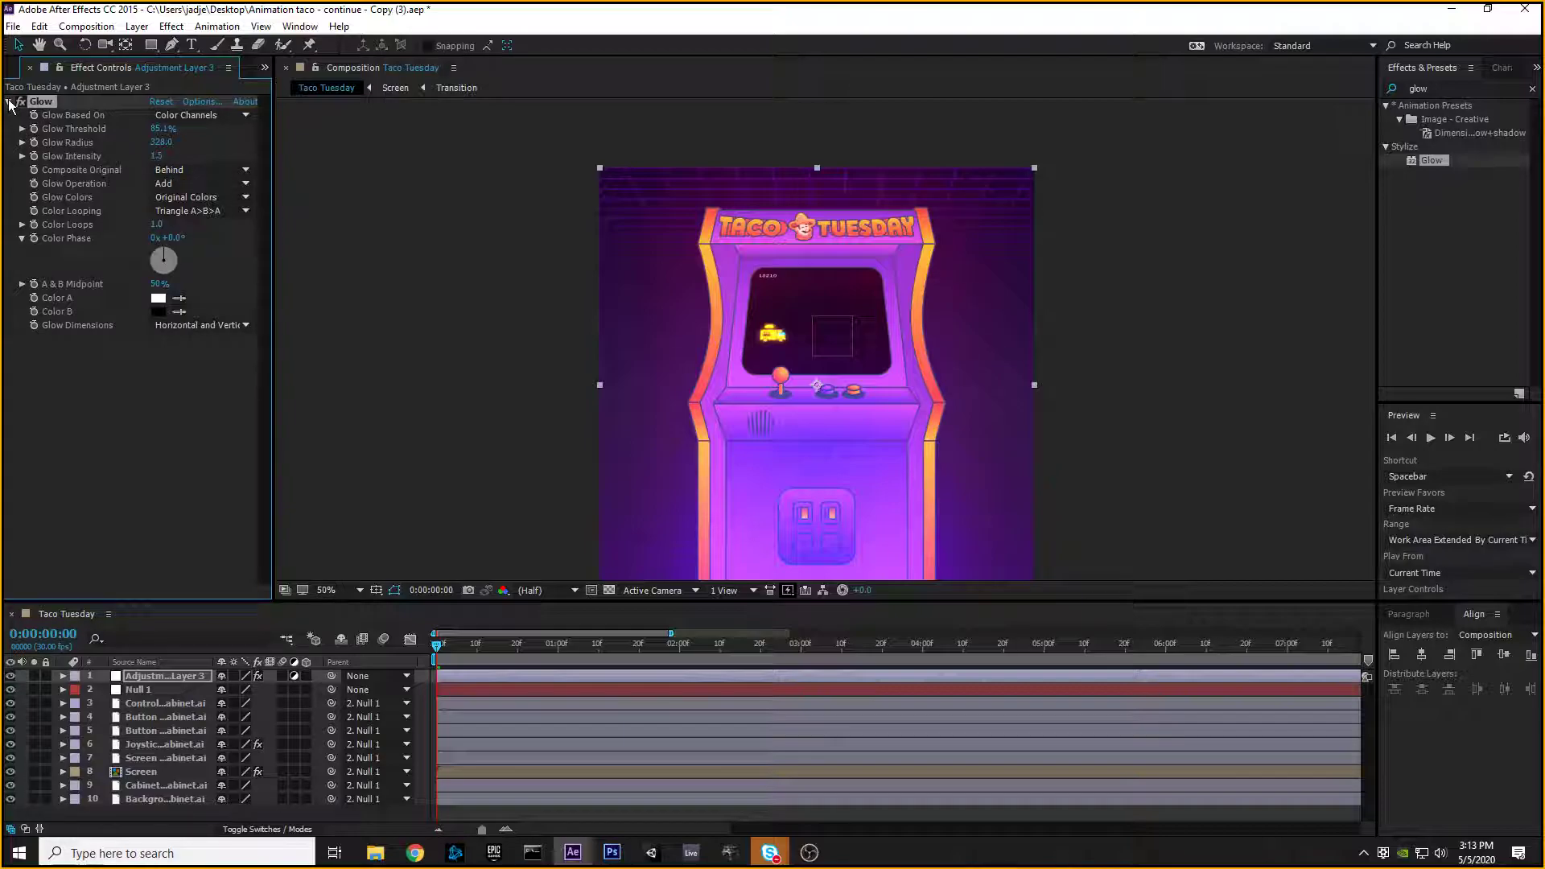
Step: Collapse the Glow settings, search the effects for "unsh" and apply Unsharp Mask to Adjustment Layer 3
{"action": "left_click", "coordinate": [9, 102]}
{"action": "left_click_drag", "start_coordinate": [1444, 89], "coordinate": [1229, 64]}
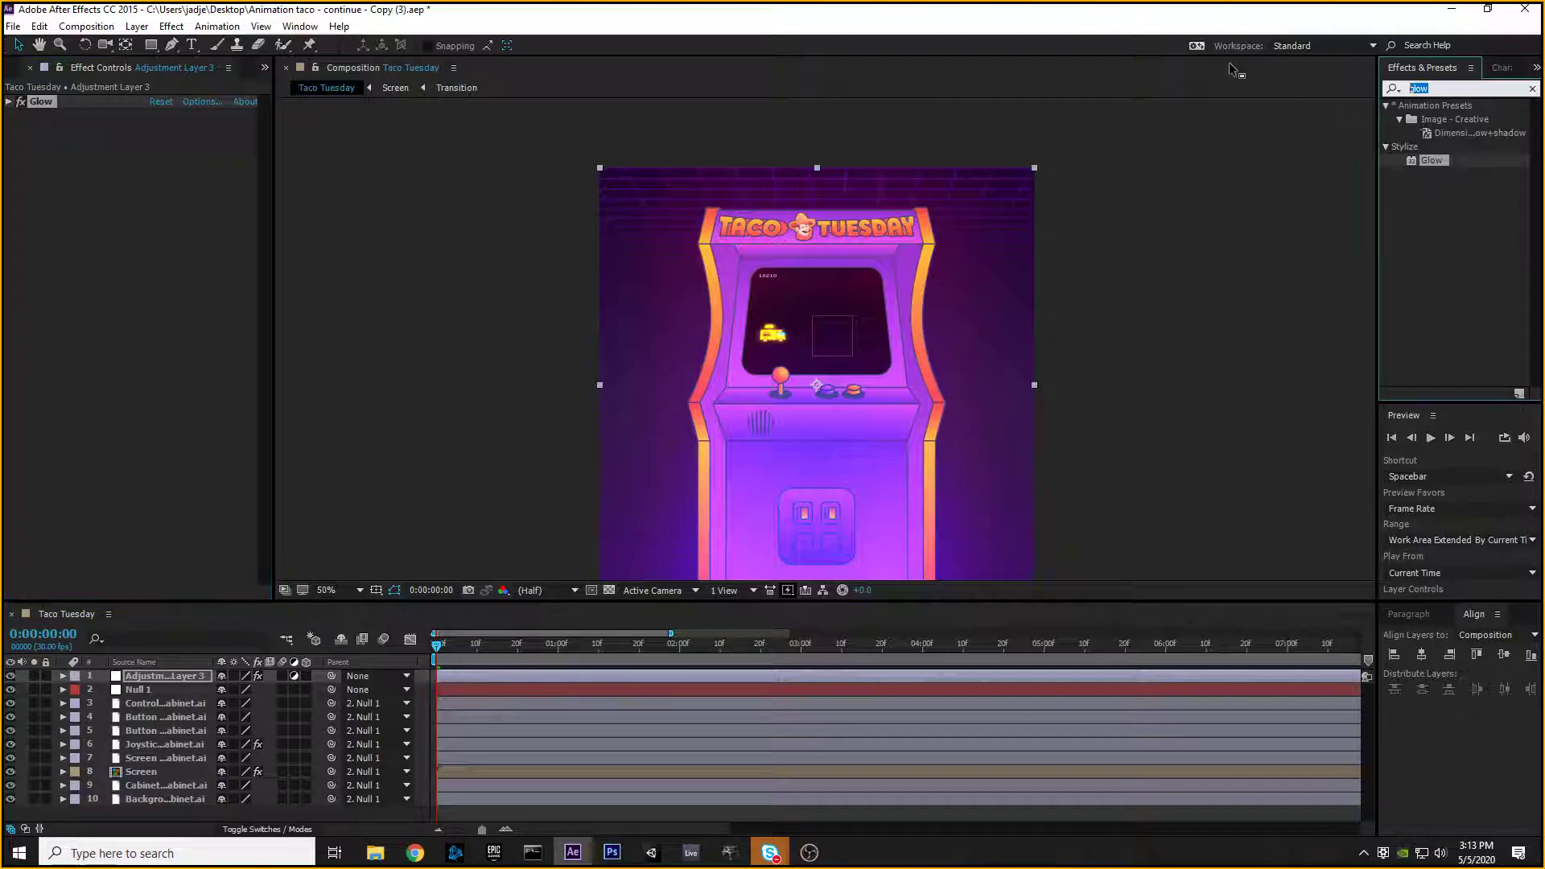
{"action": "type", "text": "unsh"}
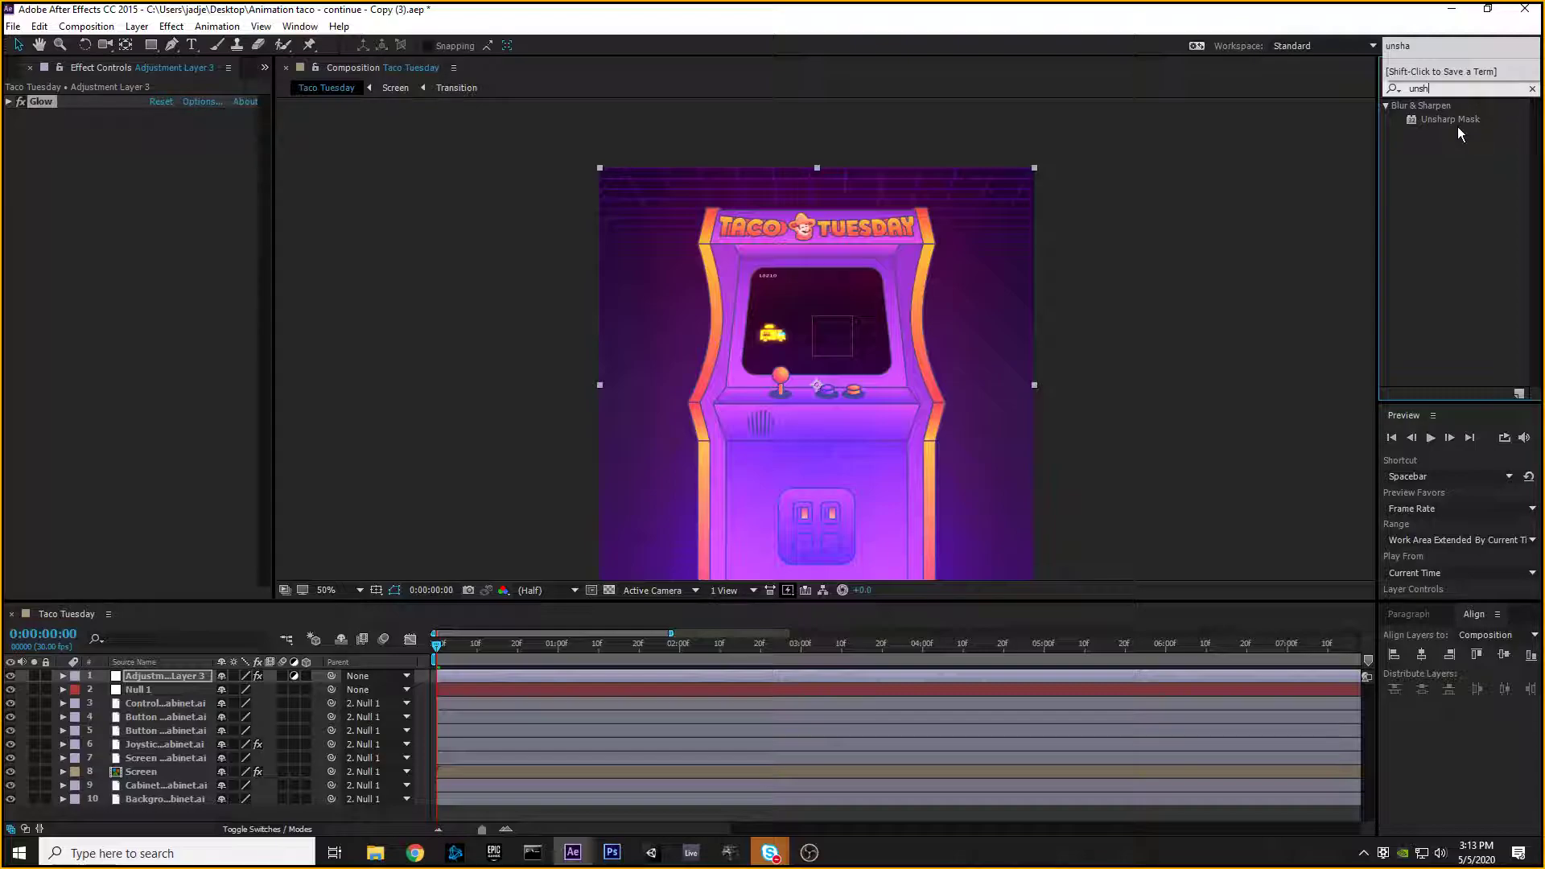
{"action": "left_click_drag", "start_coordinate": [1452, 123], "coordinate": [81, 165]}
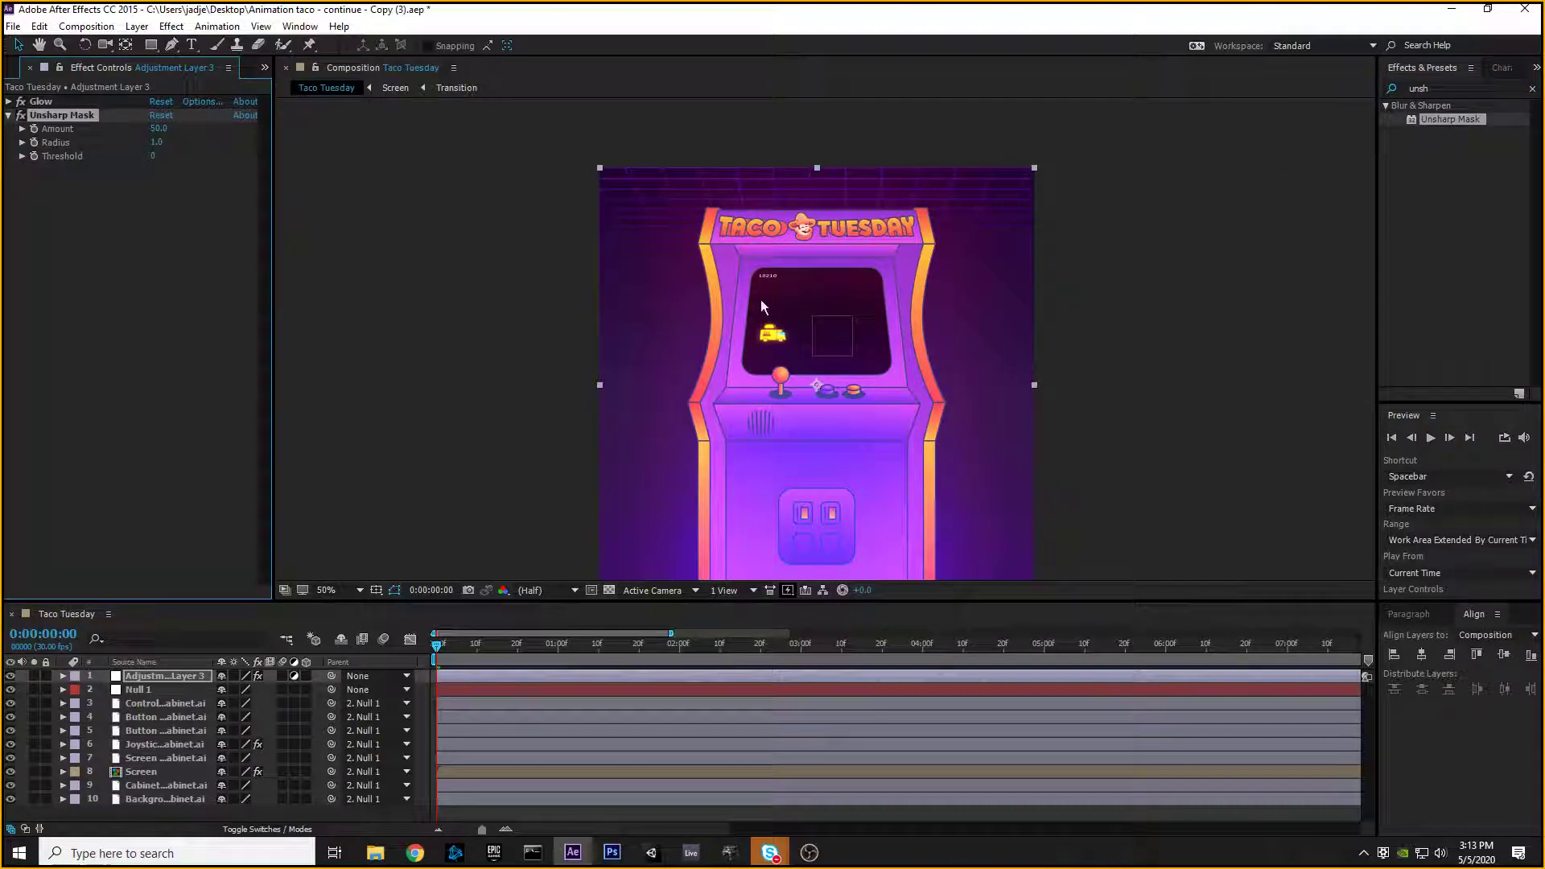
Step: Try an Unsharp Mask amount of 500 and compare the cabinet's edges with the effect off and on
{"action": "scroll", "coordinate": [762, 302], "scroll_direction": "up", "scroll_amount": 3}
{"action": "scroll", "coordinate": [761, 302], "scroll_direction": "down", "scroll_amount": 1}
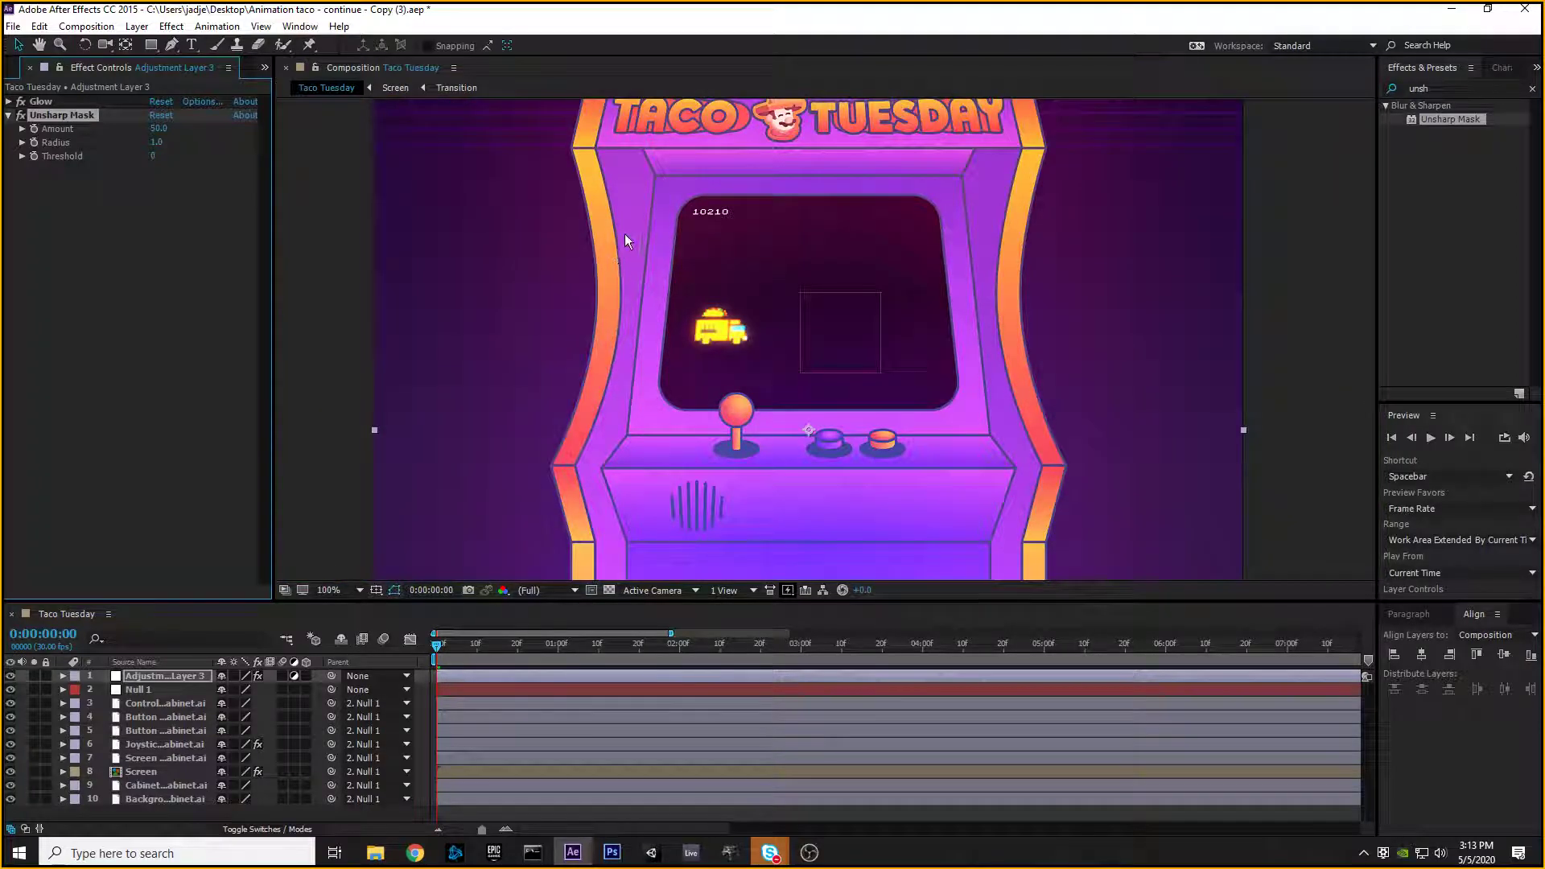
{"action": "left_click", "coordinate": [23, 114]}
{"action": "left_click_drag", "start_coordinate": [158, 128], "coordinate": [692, 165]}
{"action": "left_click", "coordinate": [22, 115]}
{"action": "left_click", "coordinate": [23, 115]}
{"action": "left_click", "coordinate": [22, 115]}
{"action": "left_click", "coordinate": [22, 116]}
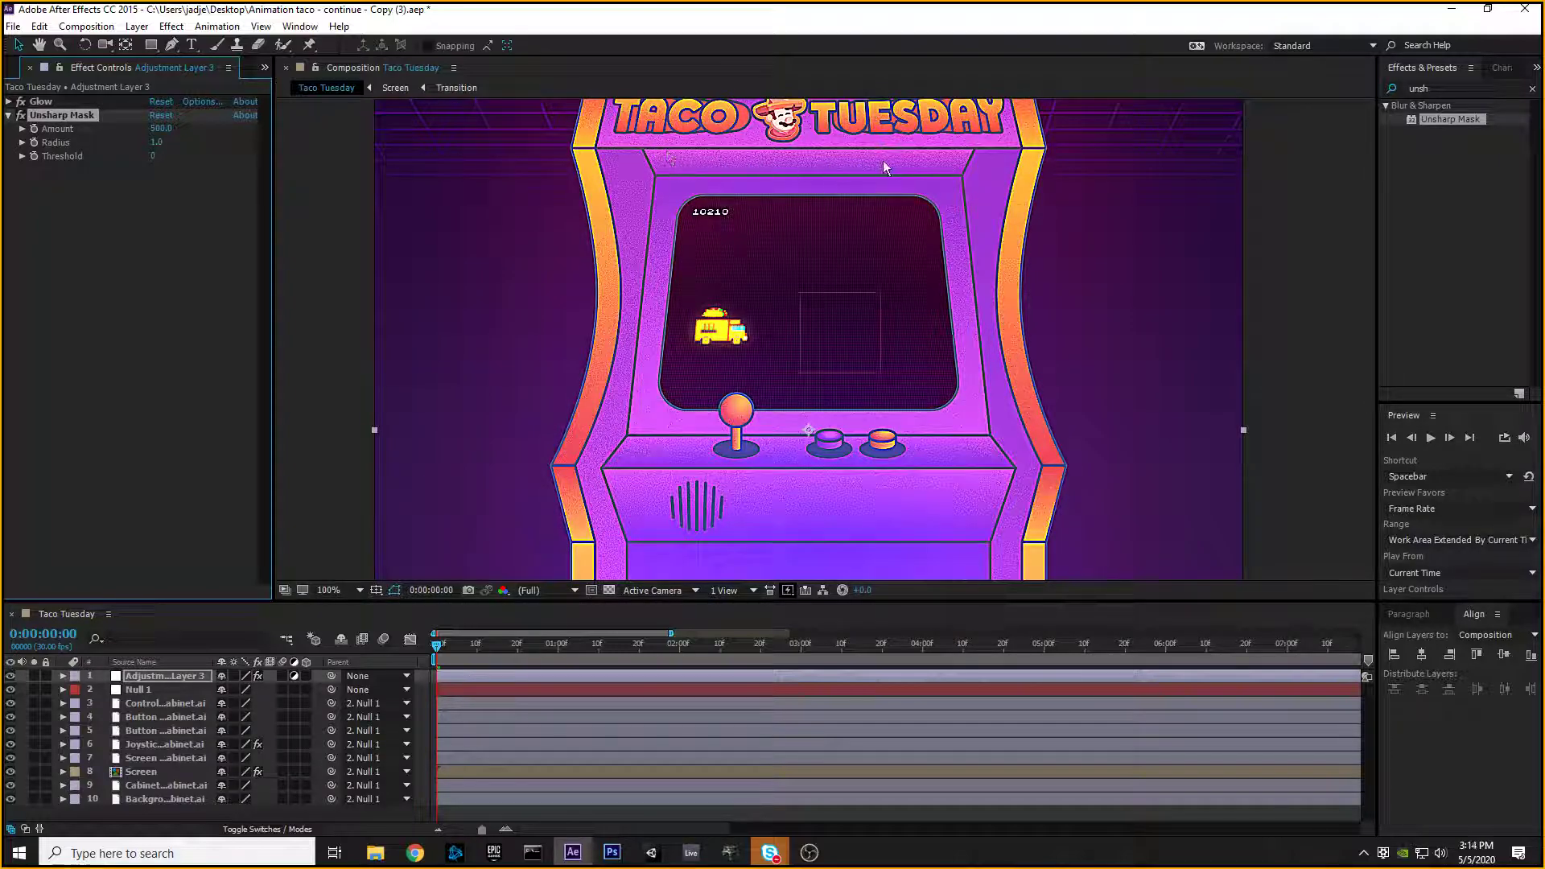
Step: Set the Unsharp Mask amount to 22 and radius to 18.9, then check the sharpening with the effect off and on
{"action": "left_click_drag", "start_coordinate": [164, 128], "coordinate": [162, 129]}
{"action": "left_click_drag", "start_coordinate": [164, 129], "coordinate": [2, 129]}
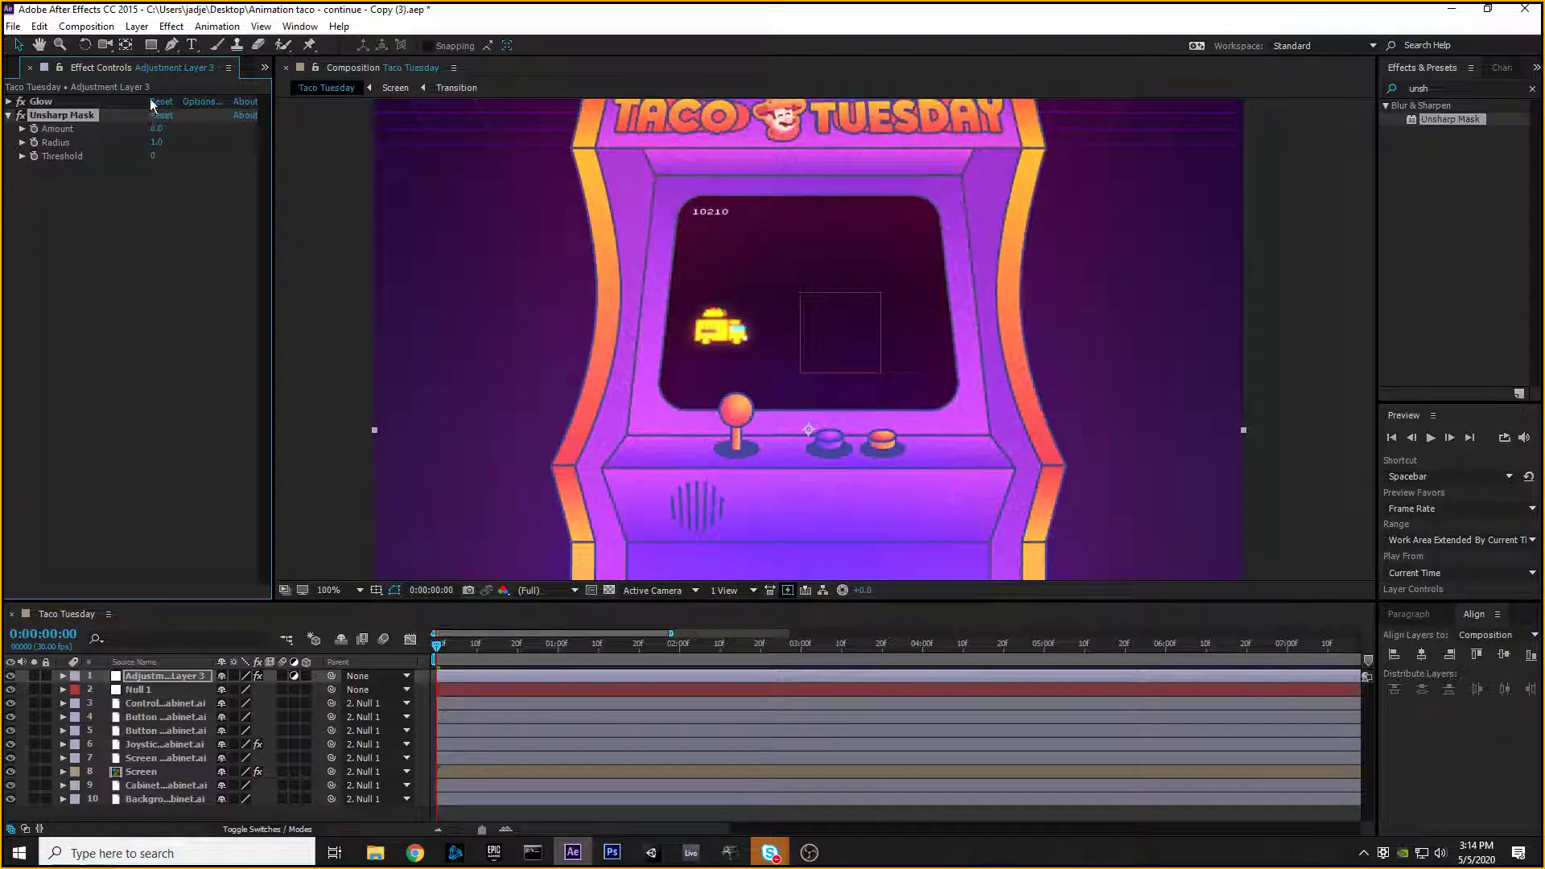
{"action": "left_click_drag", "start_coordinate": [155, 132], "coordinate": [180, 130]}
{"action": "left_click_drag", "start_coordinate": [161, 145], "coordinate": [239, 145]}
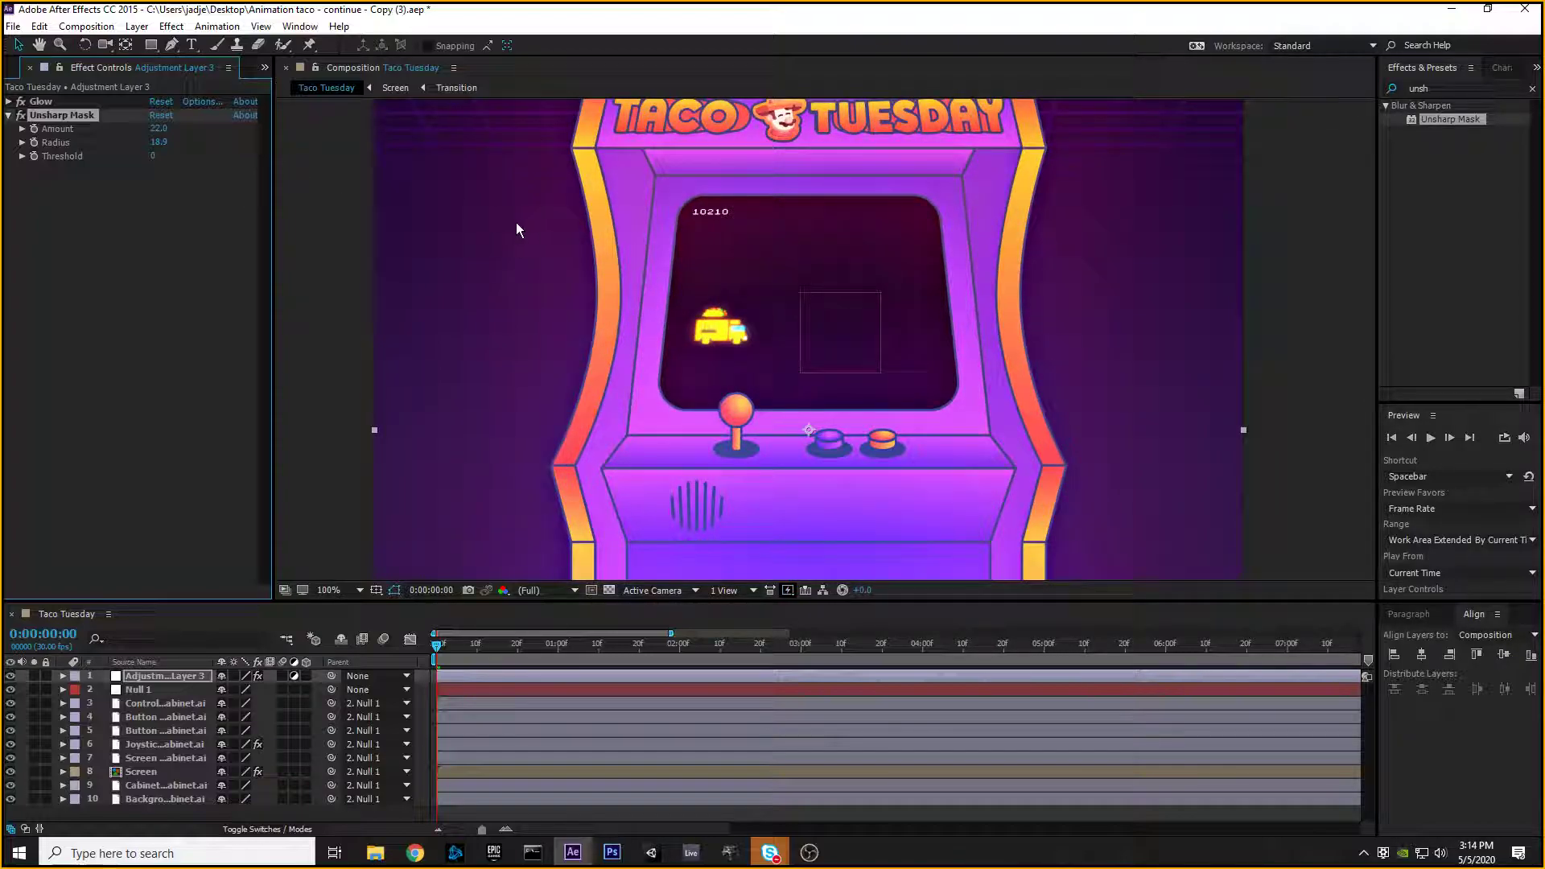
{"action": "left_click", "coordinate": [21, 115]}
{"action": "left_click", "coordinate": [21, 115]}
{"action": "scroll", "coordinate": [674, 326], "scroll_direction": "down", "scroll_amount": 2}
{"action": "scroll", "coordinate": [687, 342], "scroll_direction": "up", "scroll_amount": 1}
{"action": "scroll", "coordinate": [687, 341], "scroll_direction": "down", "scroll_amount": 1}
{"action": "scroll", "coordinate": [689, 341], "scroll_direction": "up", "scroll_amount": 1}
{"action": "scroll", "coordinate": [689, 341], "scroll_direction": "down", "scroll_amount": 1}
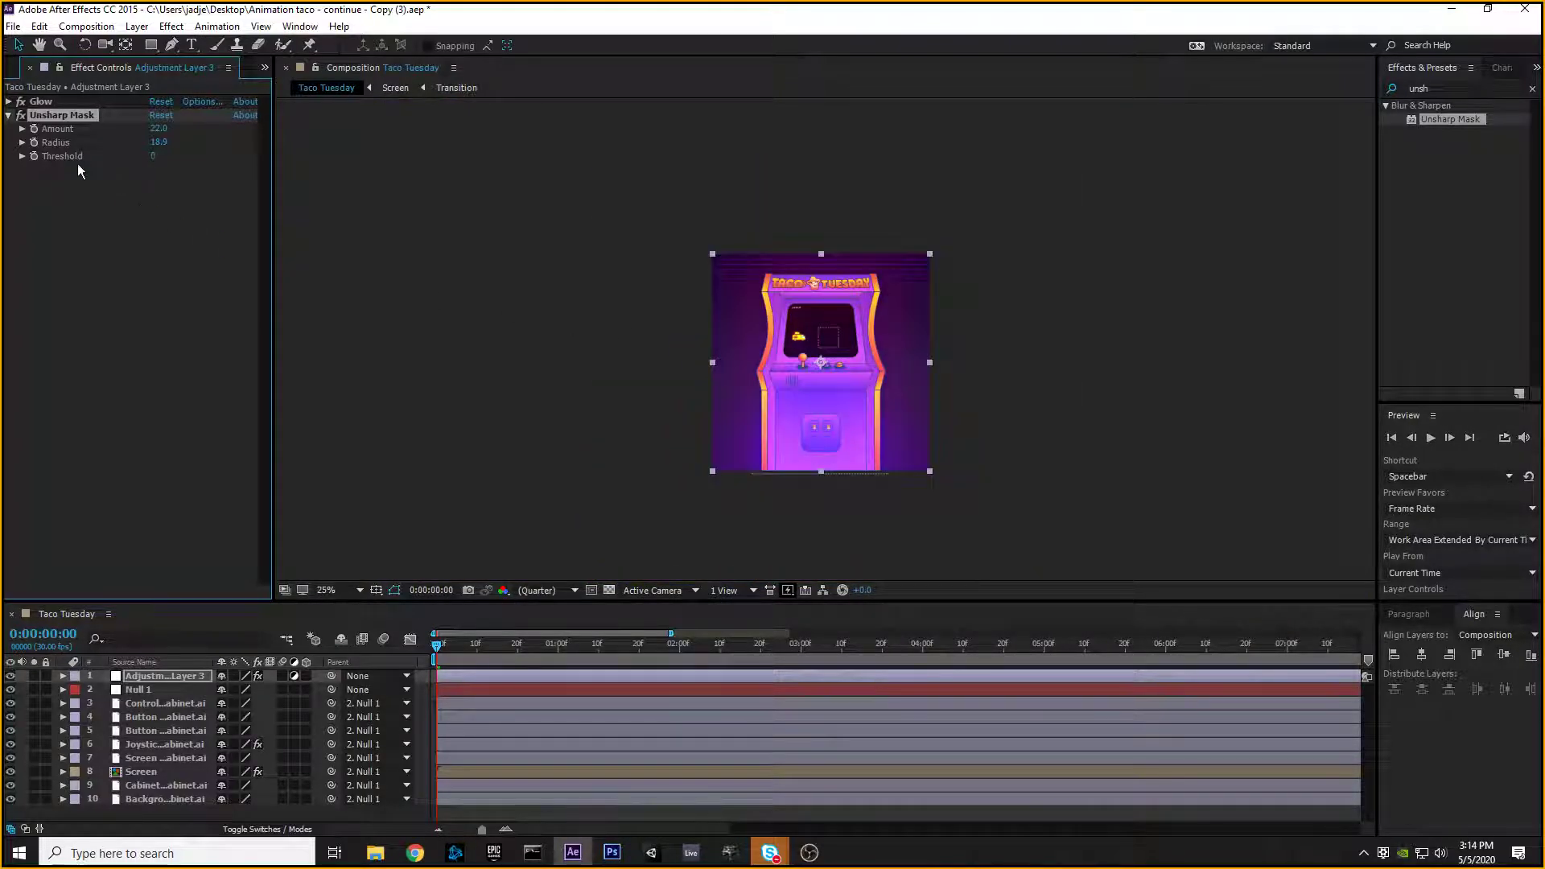
Step: Collapse the Unsharp Mask settings and compare the composition with the adjustment layer hidden and shown
{"action": "left_click", "coordinate": [10, 116]}
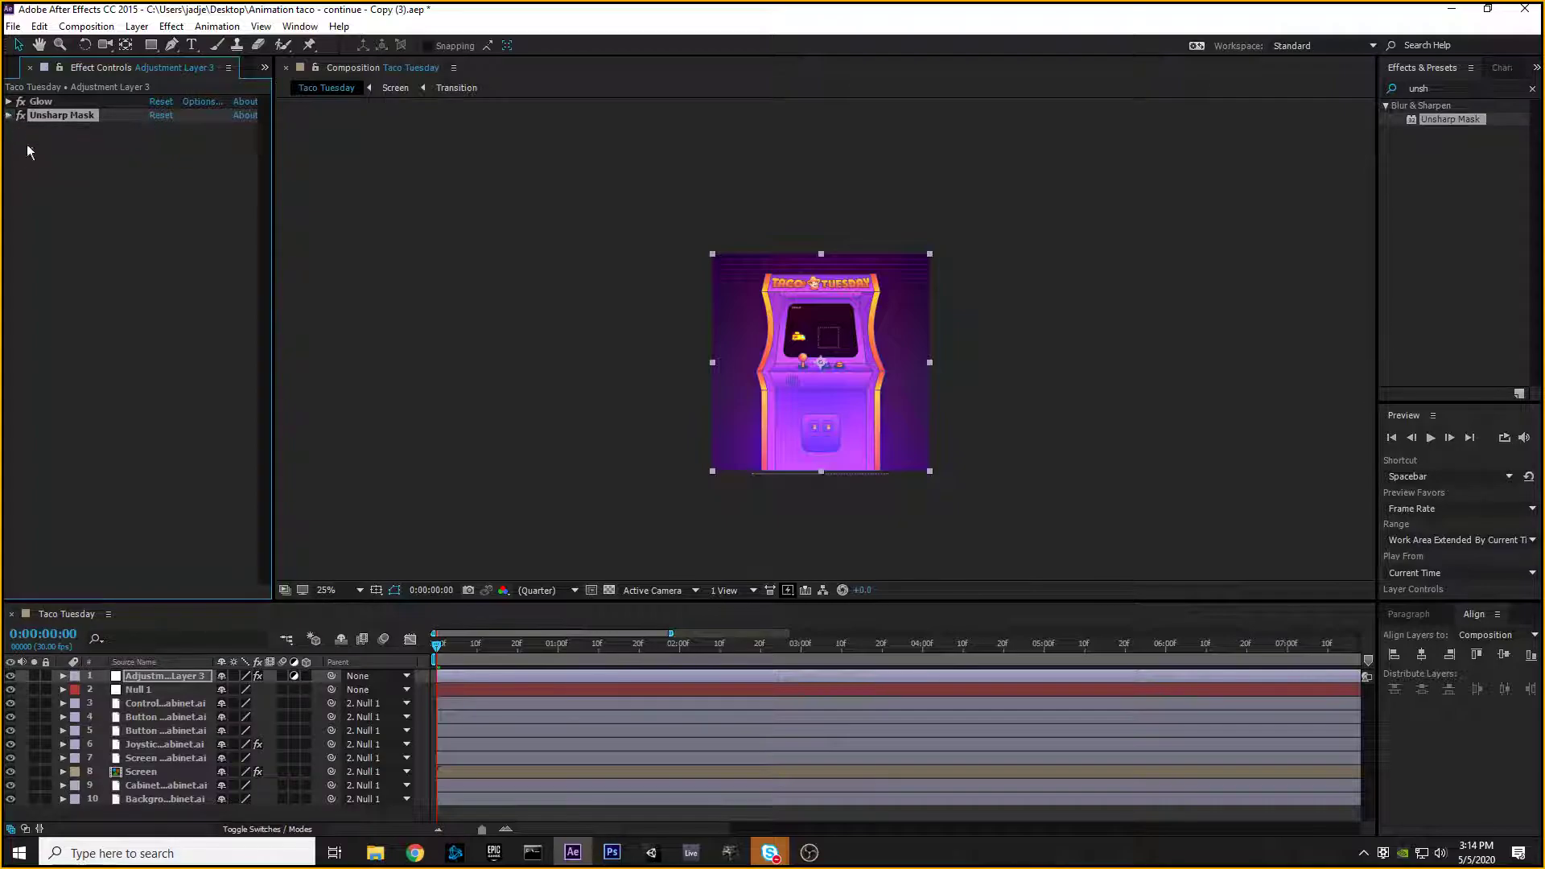
{"action": "left_click", "coordinate": [12, 679]}
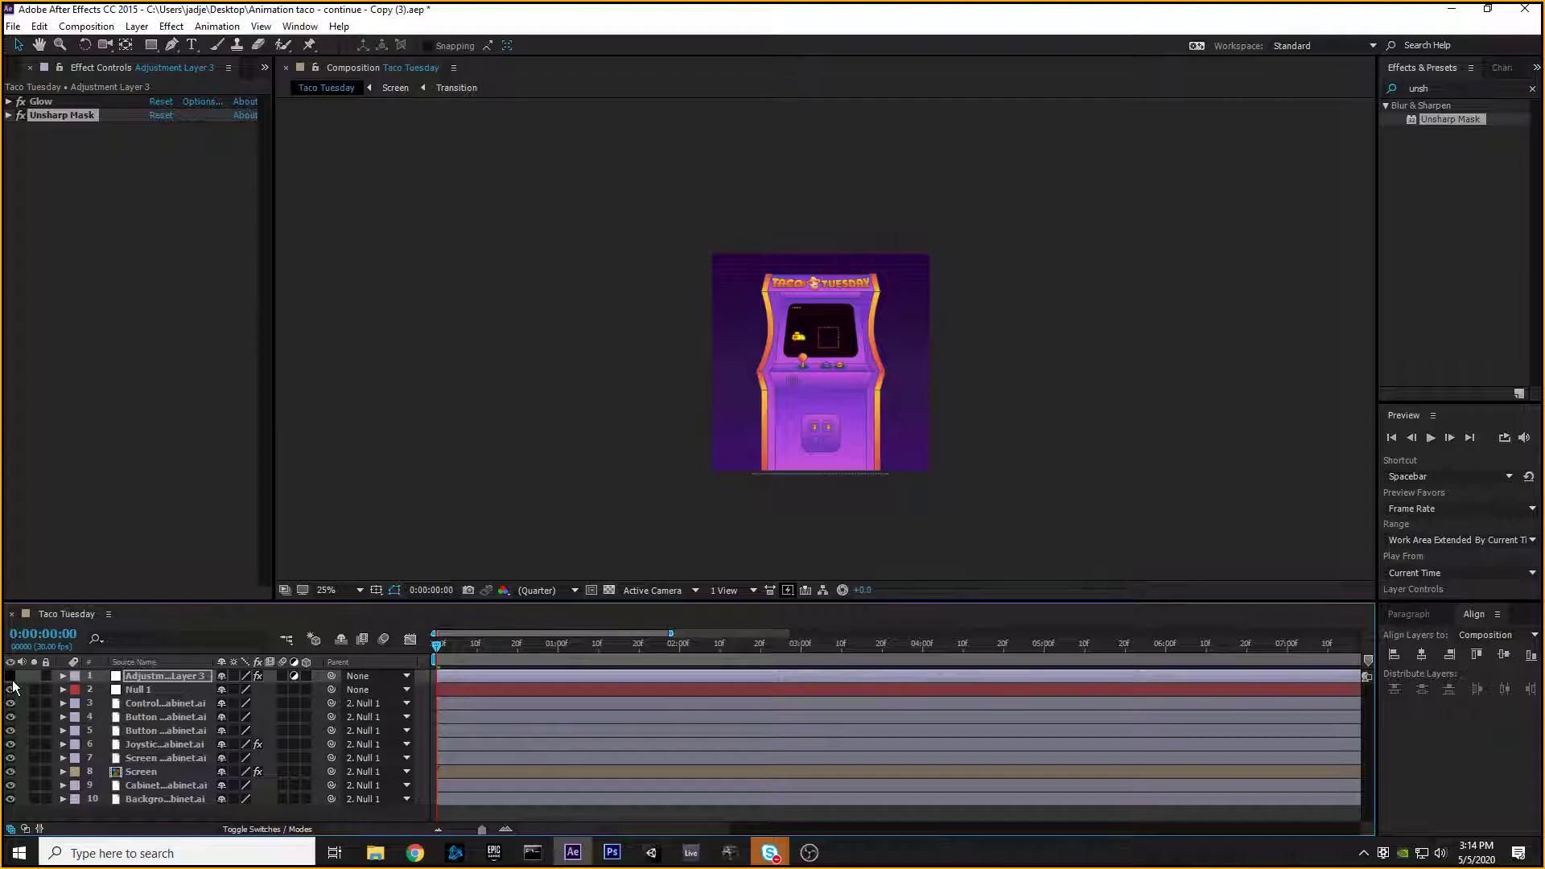
{"action": "left_click", "coordinate": [11, 678]}
{"action": "left_click", "coordinate": [10, 678]}
{"action": "left_click", "coordinate": [11, 677]}
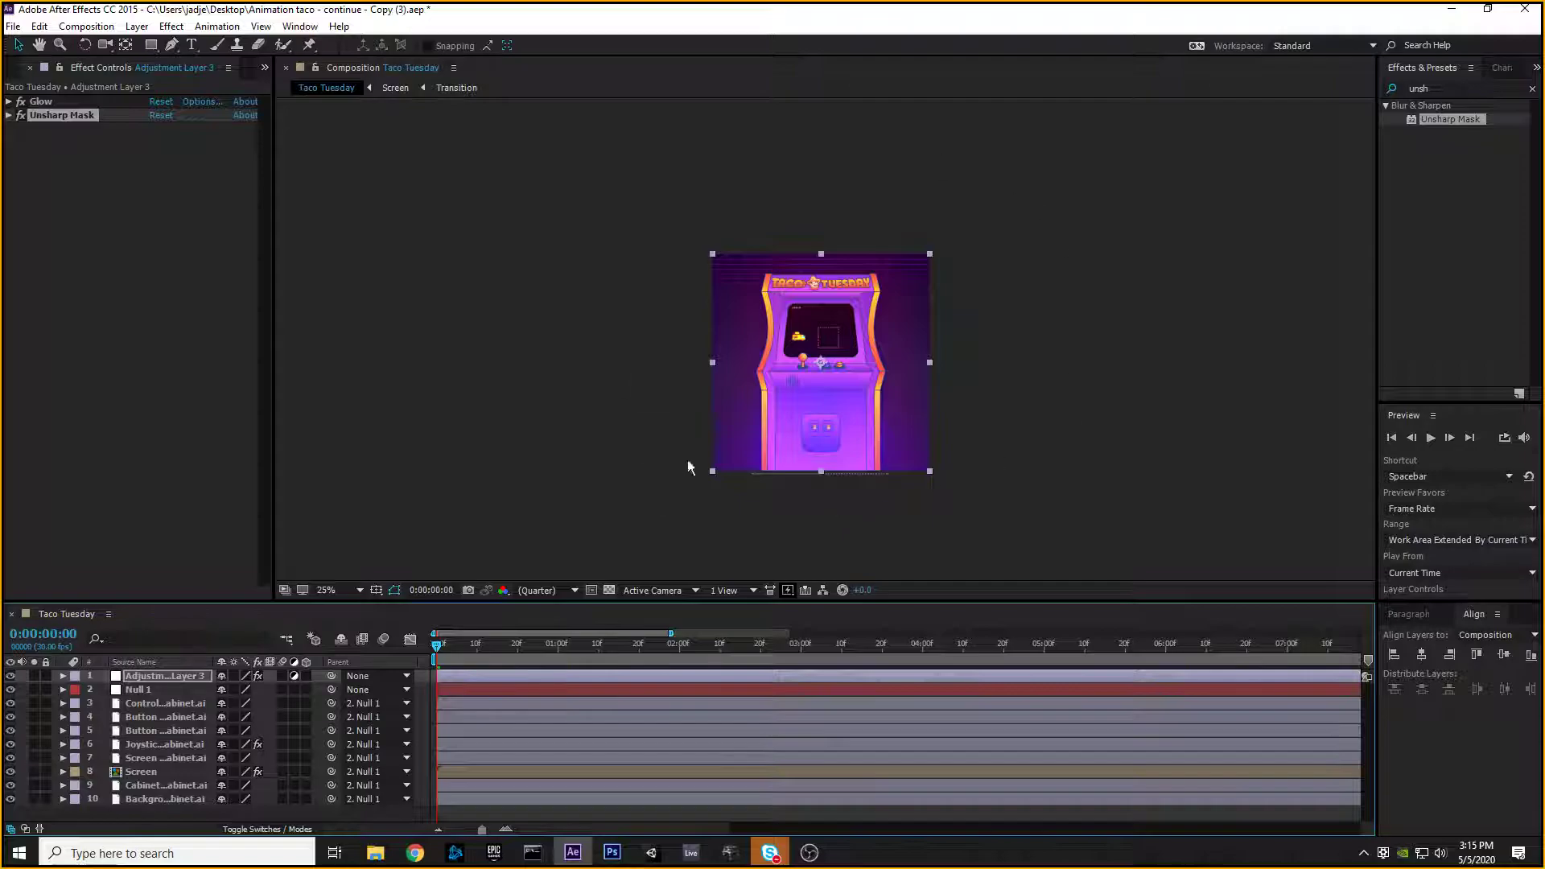
Step: Switch to Chrome, search Google Images for "vignette effect", open the before/after sunset example, and return to After Effects
{"action": "left_click", "coordinate": [415, 853]}
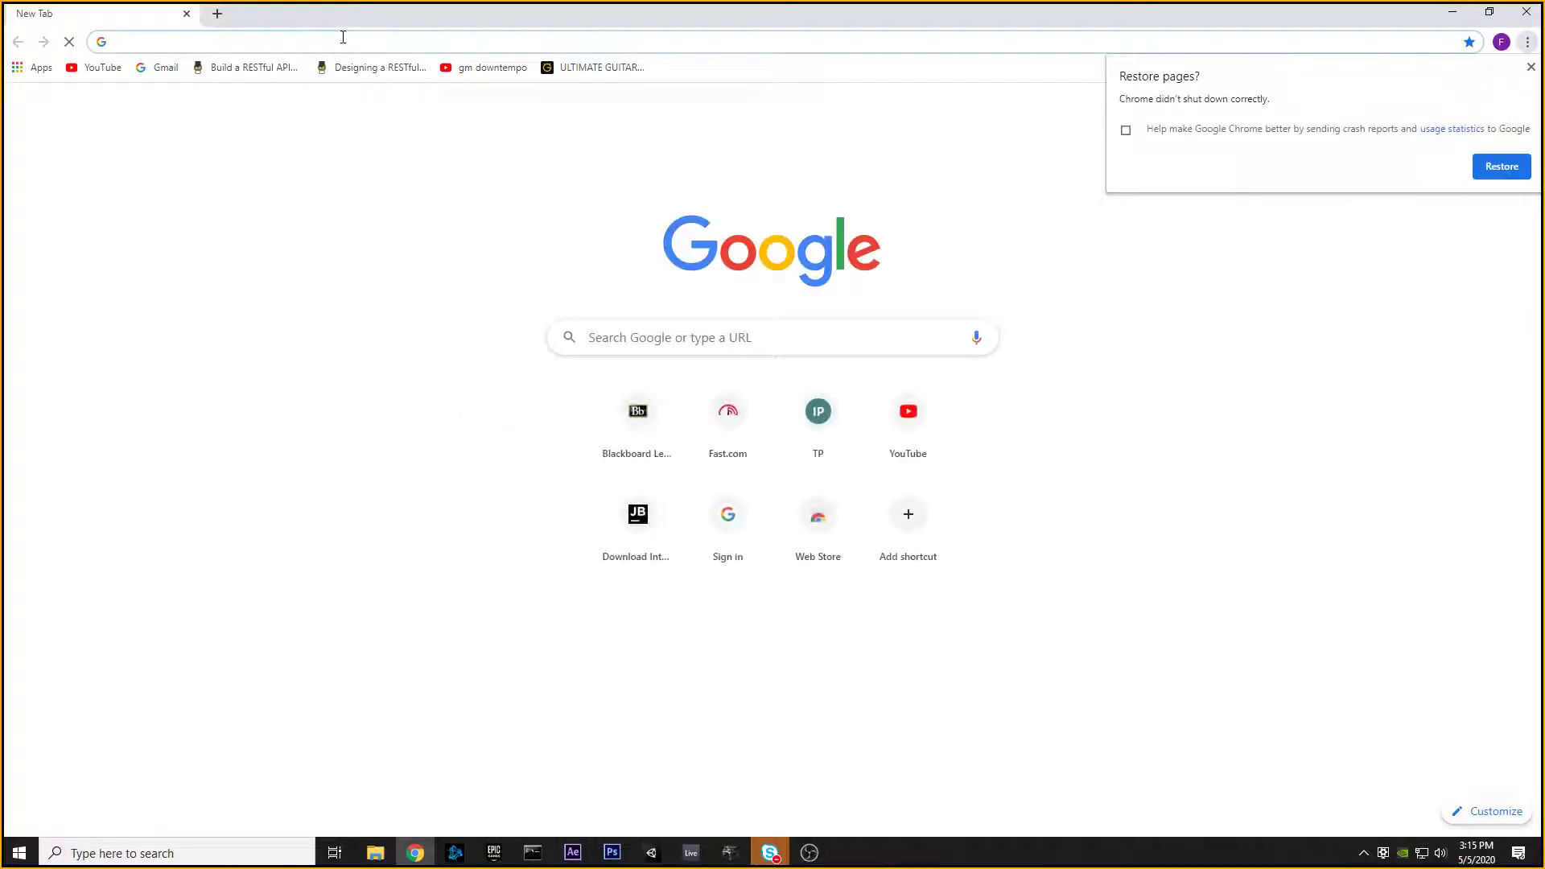
{"action": "type", "text": "vignette effect"}
{"action": "key", "text": "Return"}
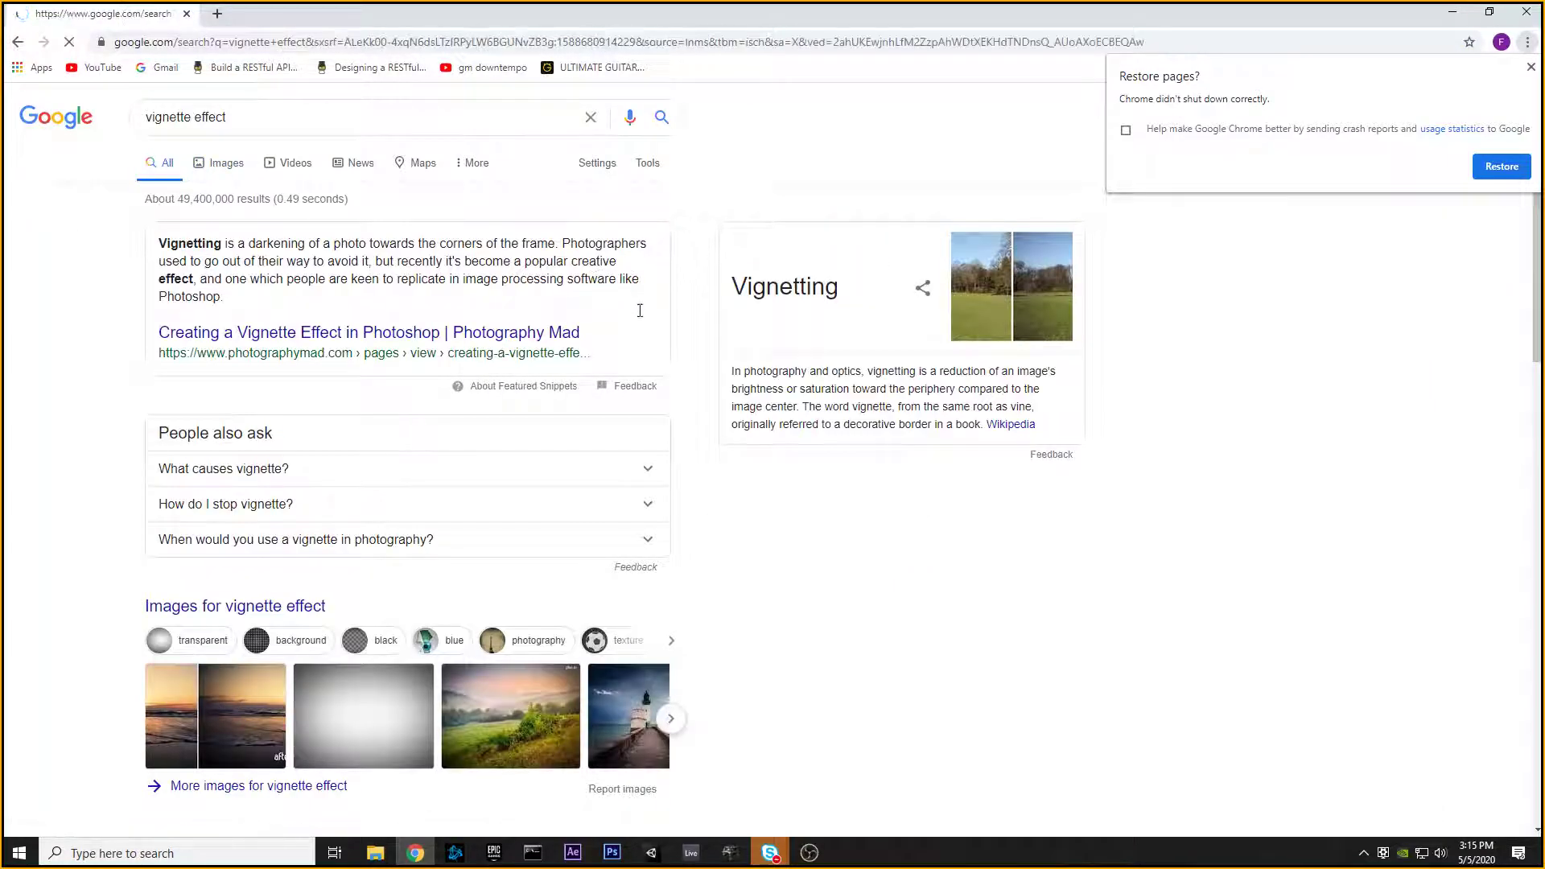
{"action": "left_click", "coordinate": [1531, 69]}
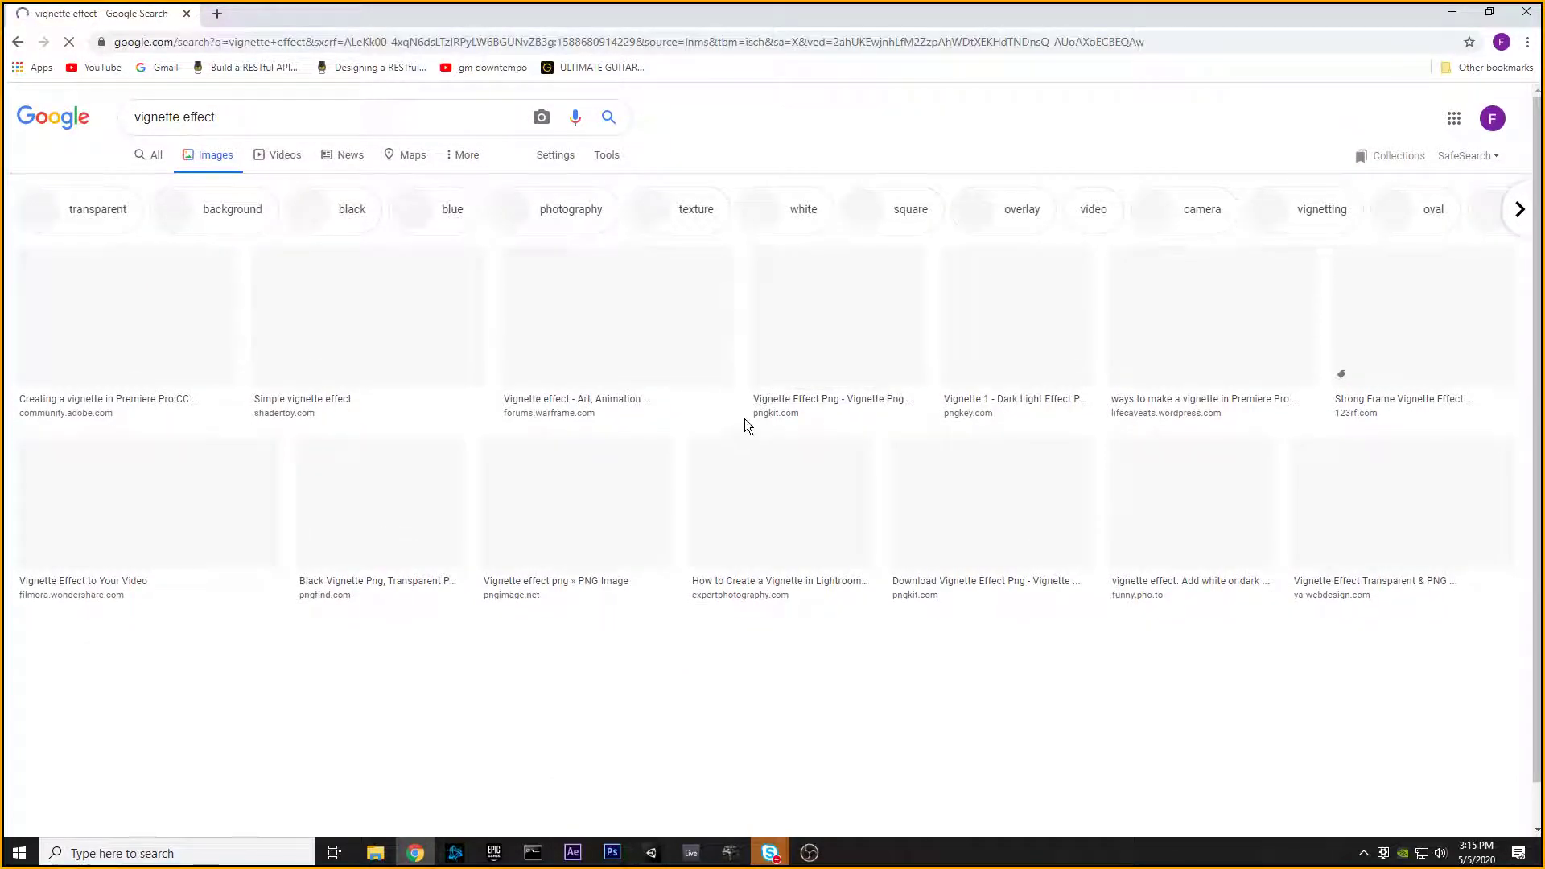
{"action": "left_click", "coordinate": [262, 523]}
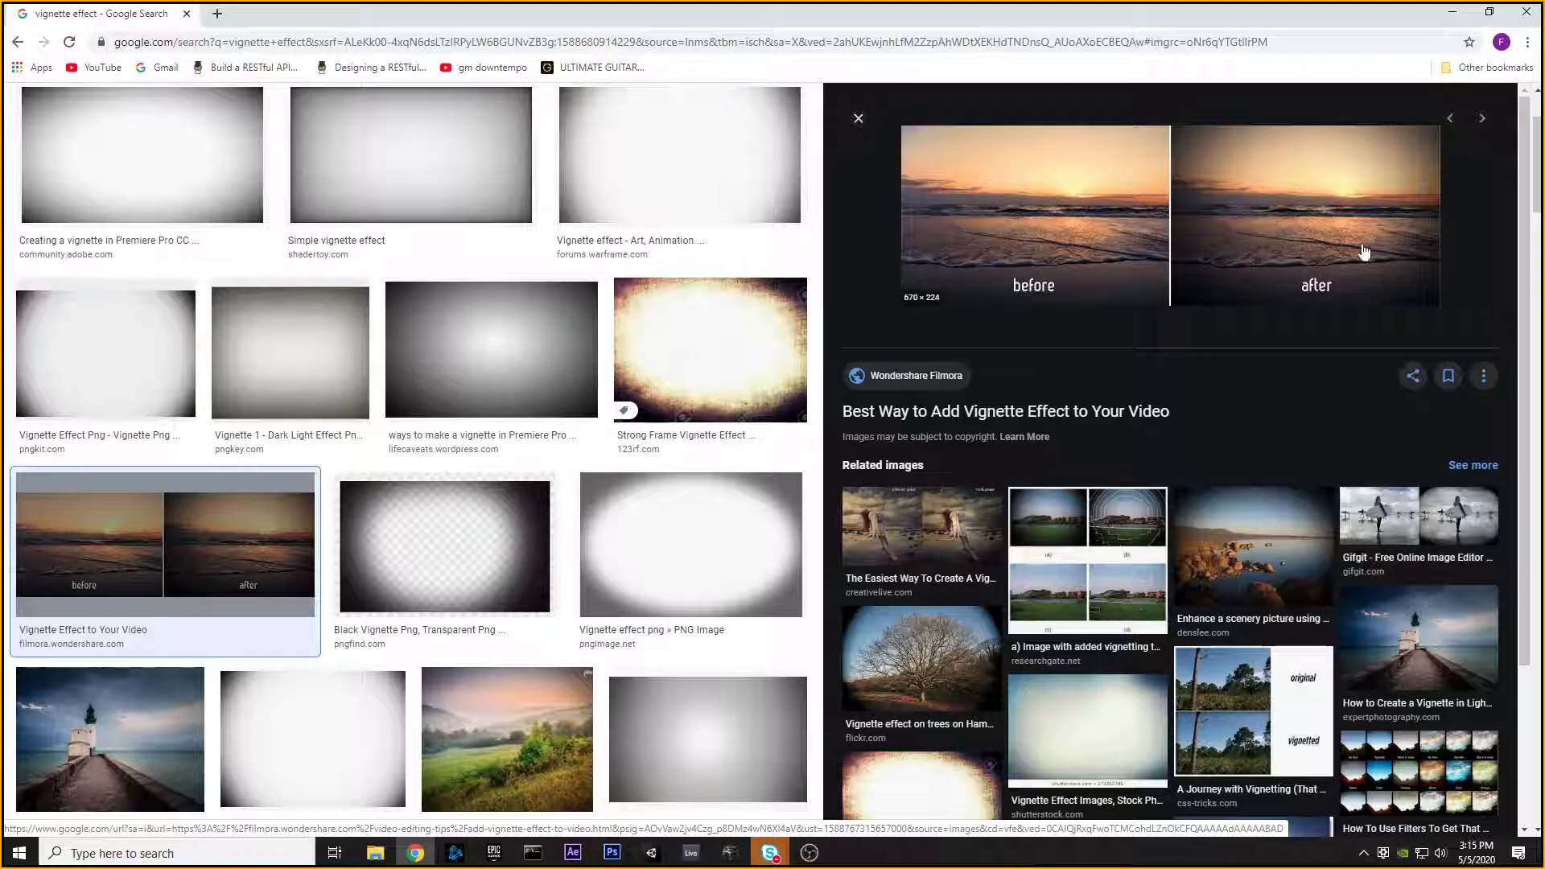
{"action": "key", "text": "alt+Tab"}
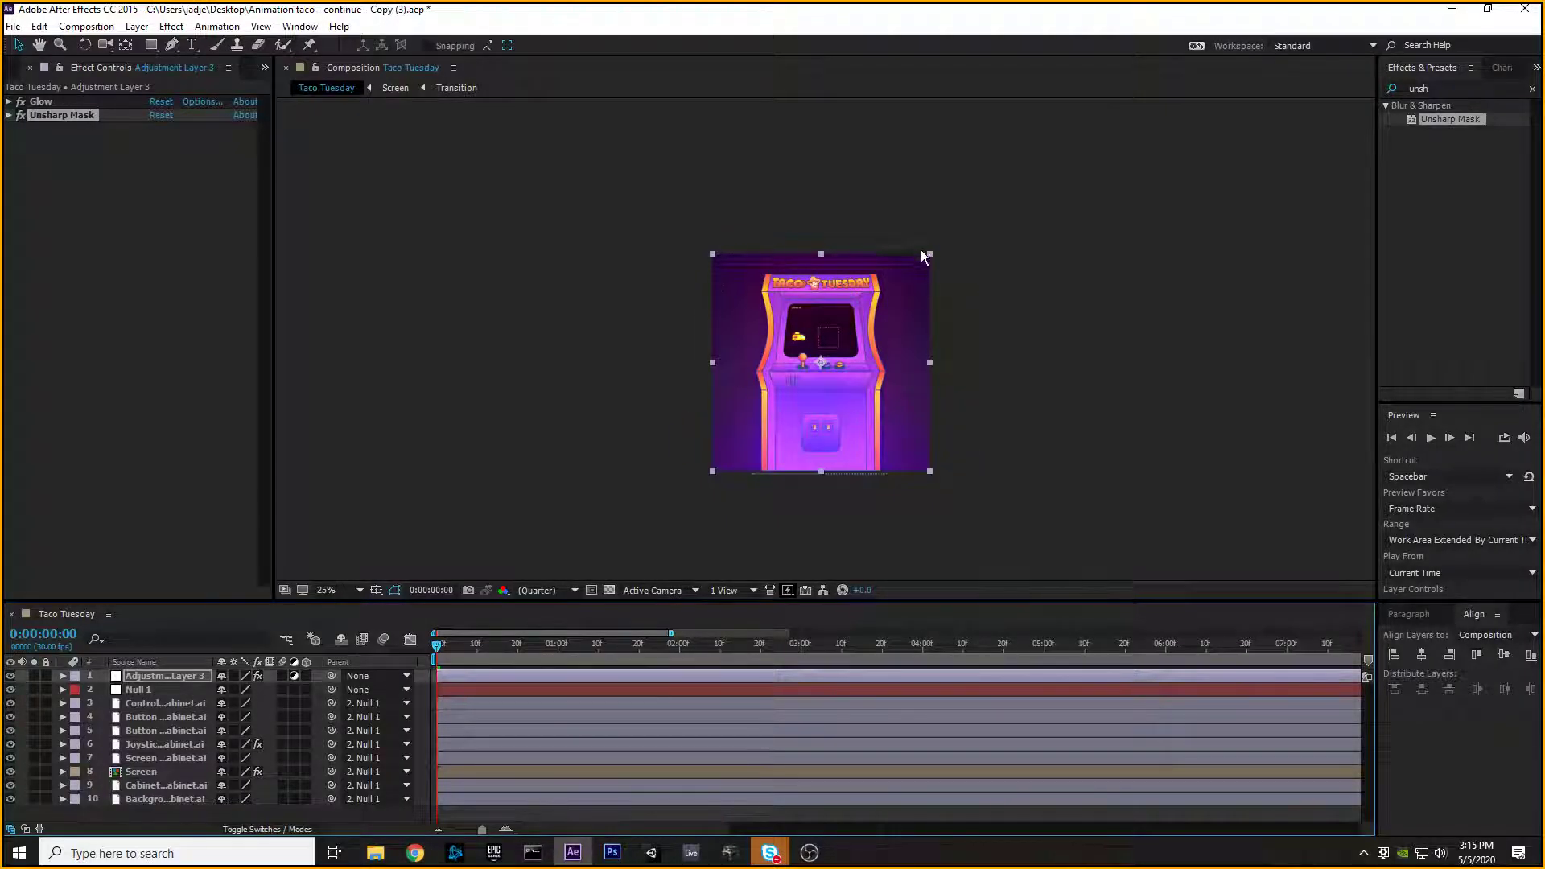
Step: Rename the adjustment layer holding both effects as "GLOW/ UNSHARP"
{"action": "left_click", "coordinate": [161, 249]}
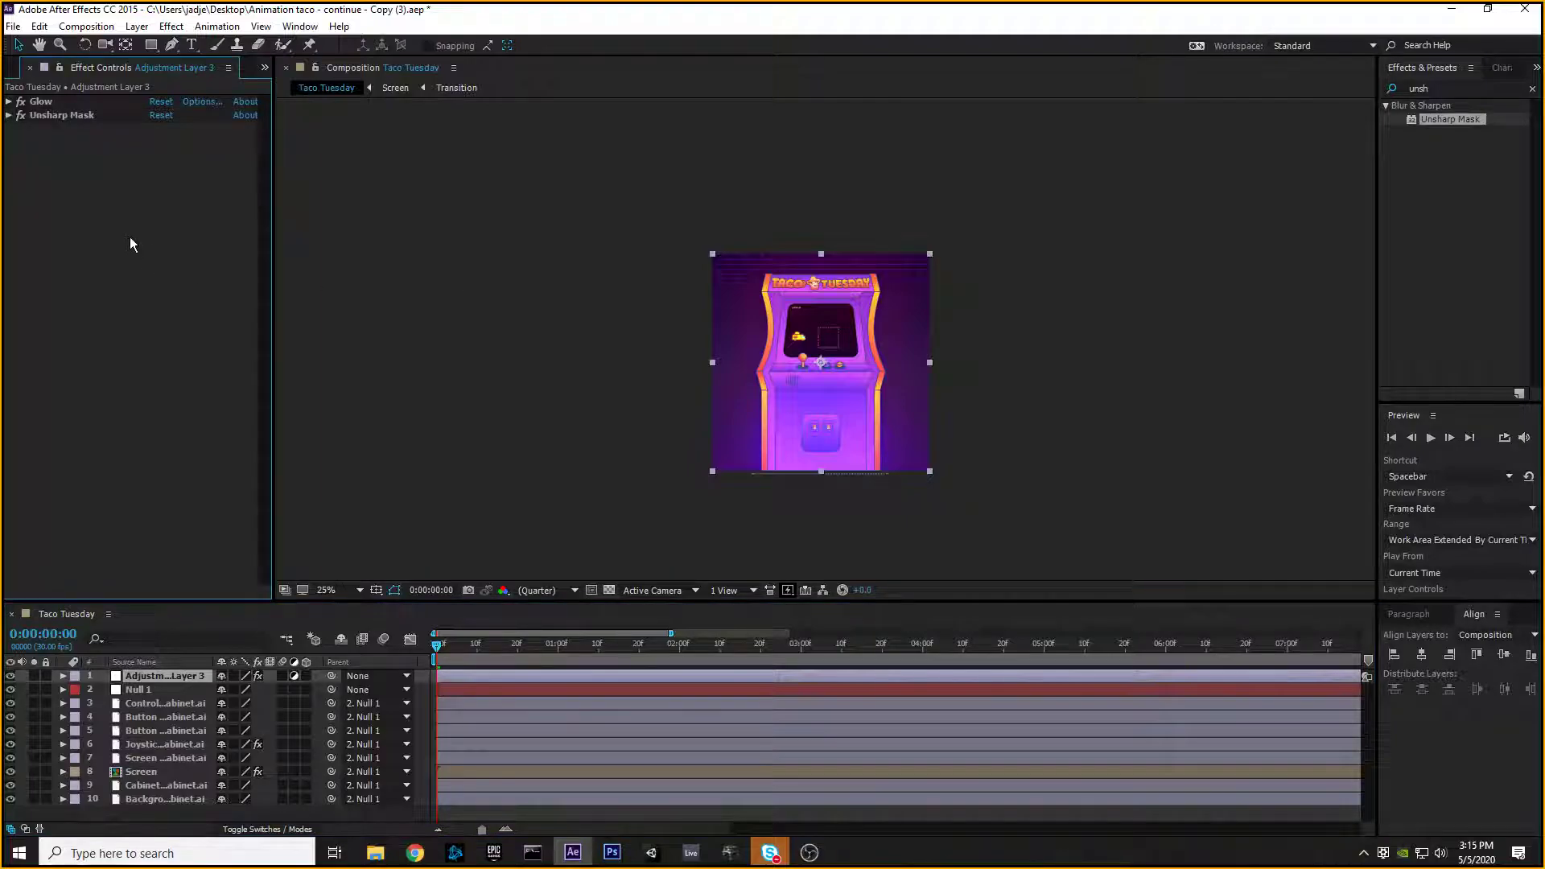
{"action": "right_click", "coordinate": [150, 678]}
{"action": "left_click", "coordinate": [175, 675]}
{"action": "key", "text": "BackSpace"}
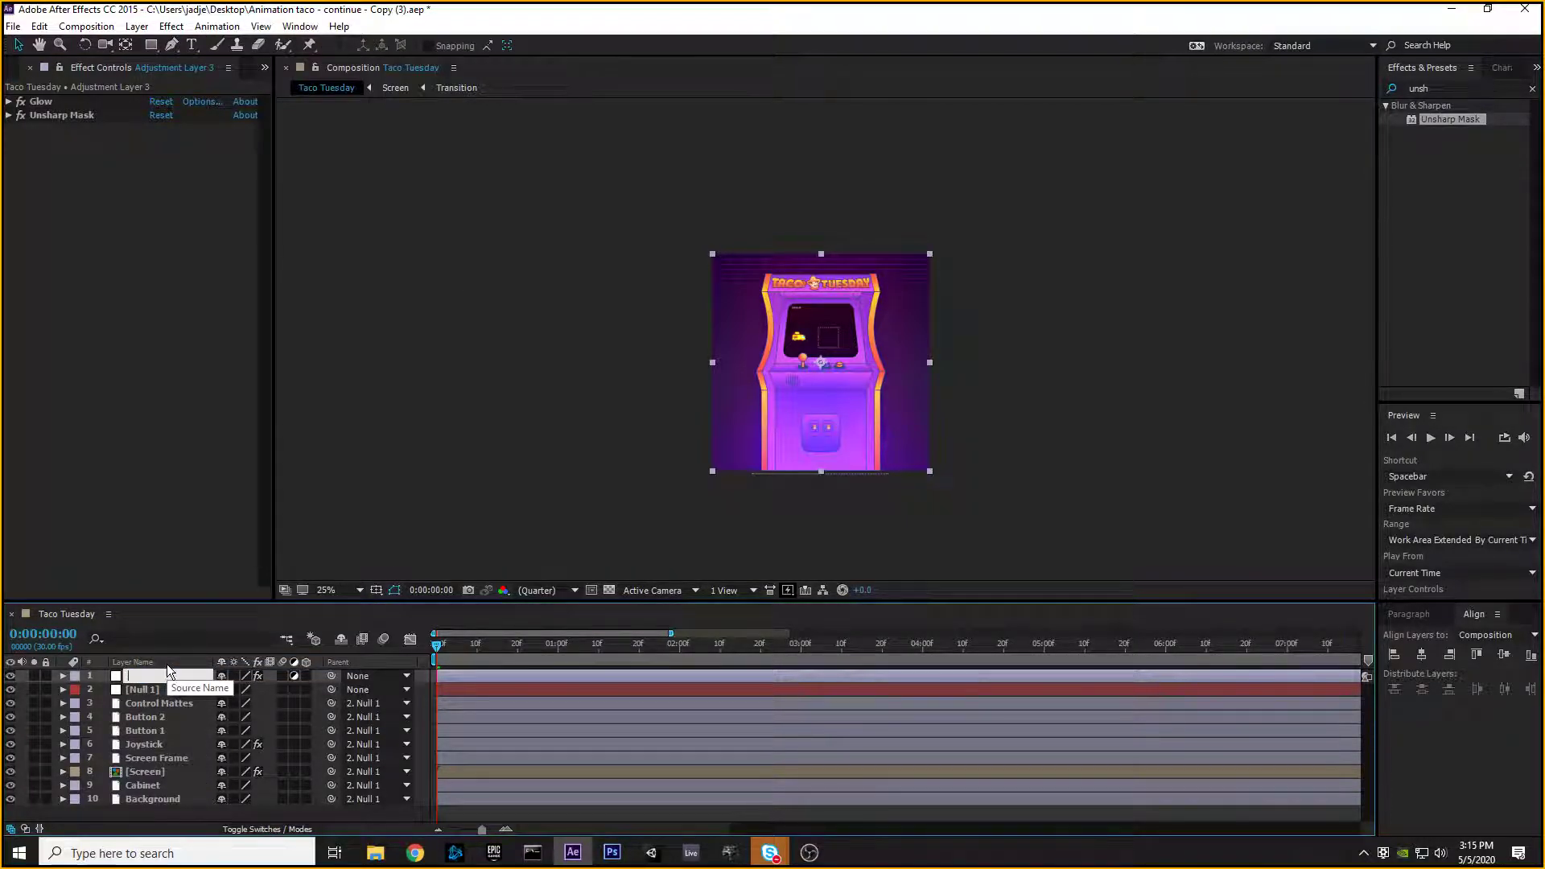
{"action": "type", "text": "GLOW/ UNSHARP"}
{"action": "key", "text": "Return"}
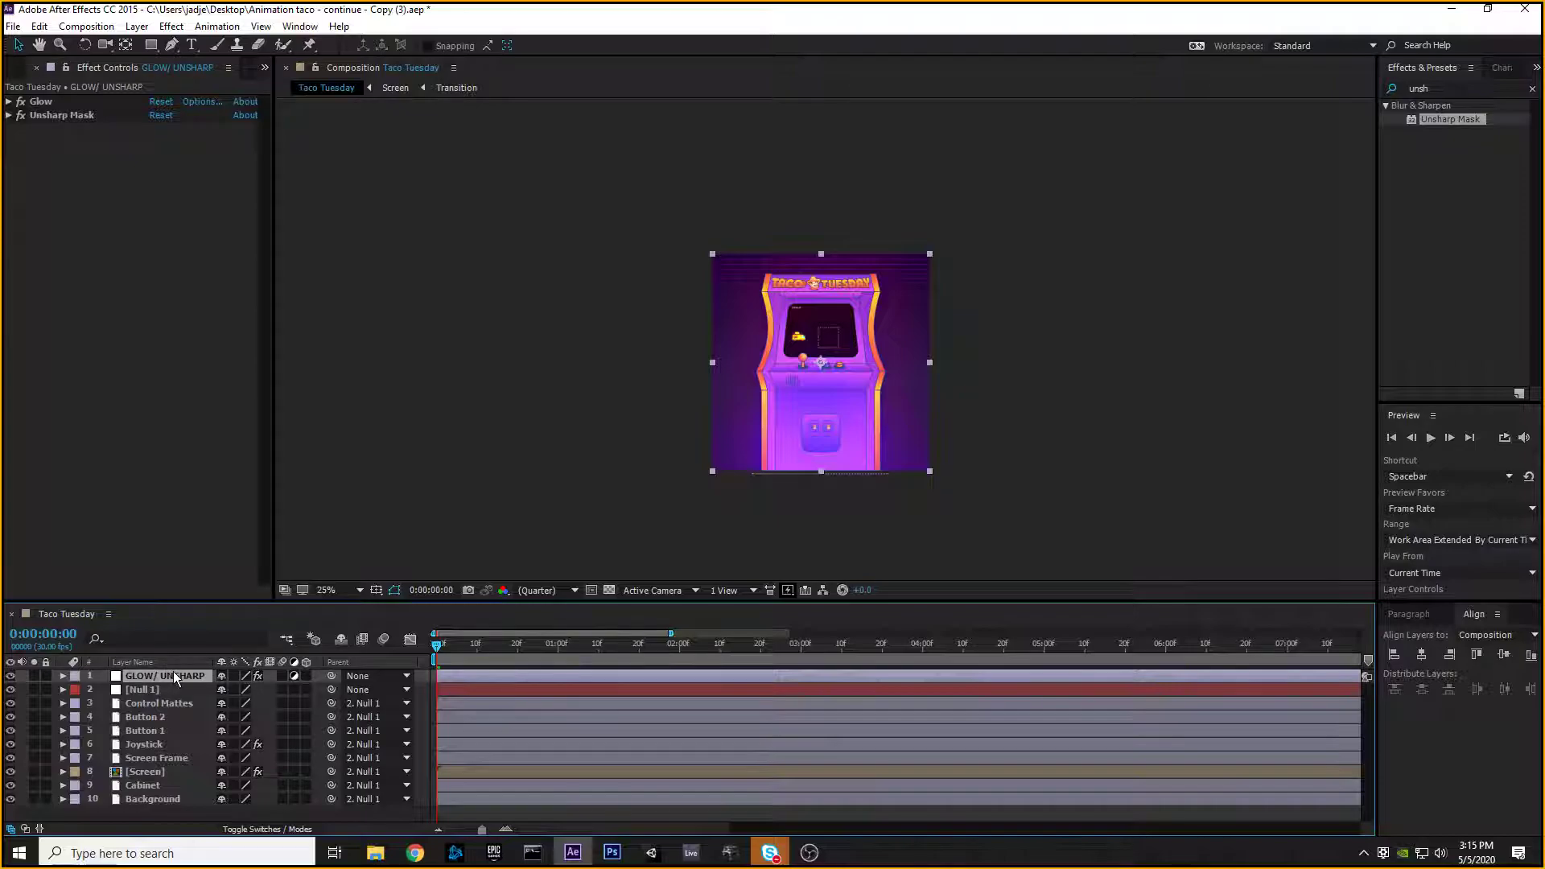
Step: Add a new adjustment layer above GLOW/ UNSHARP and name it "Vignette"
{"action": "left_click", "coordinate": [169, 29]}
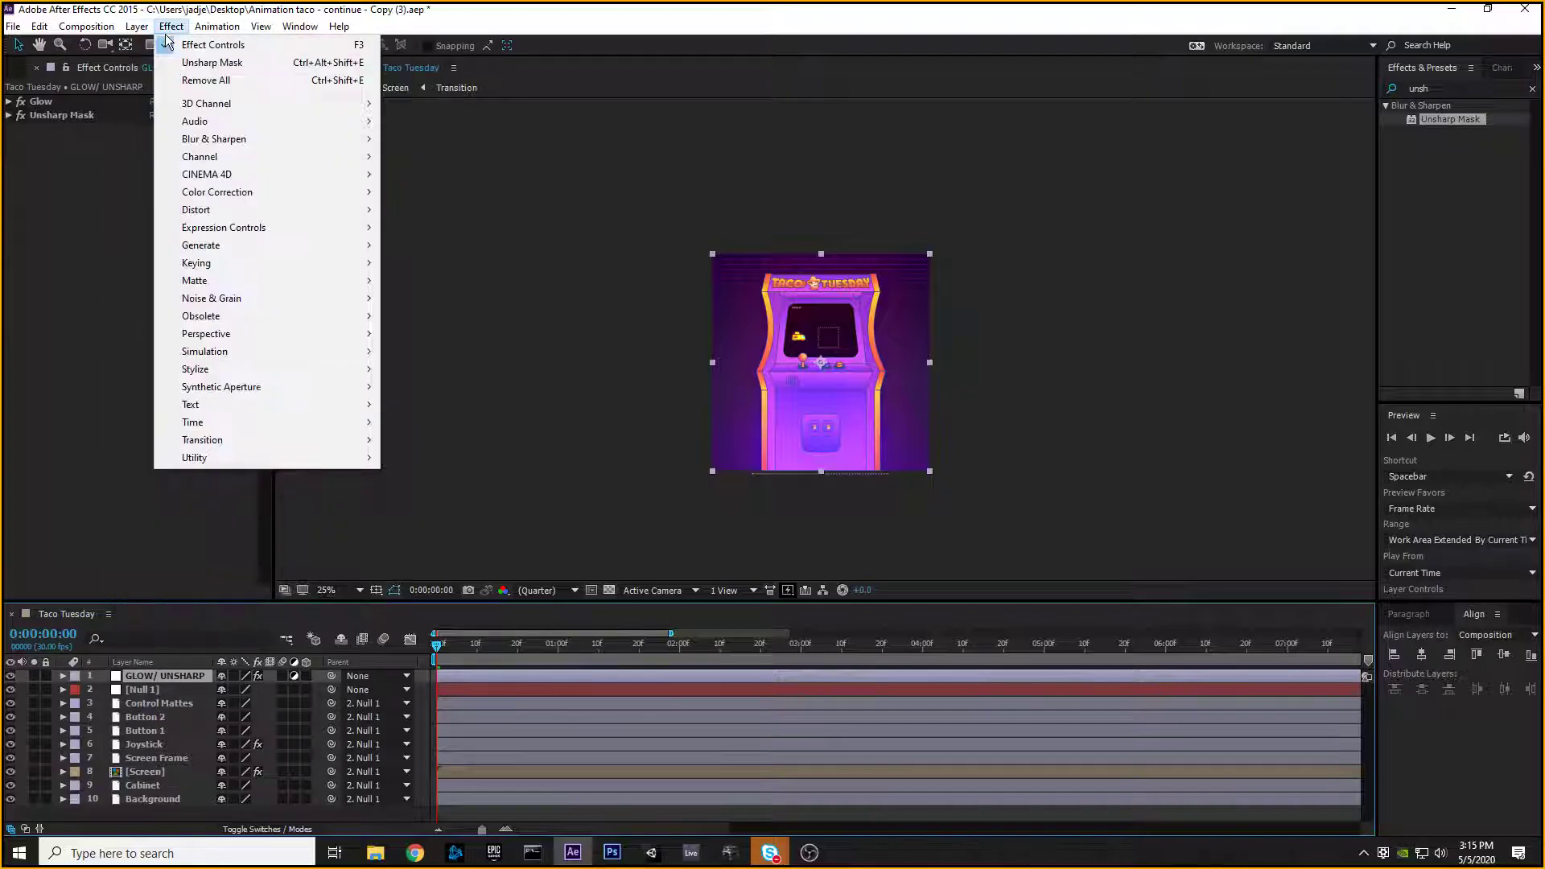
{"action": "mouse_move", "coordinate": [137, 26]}
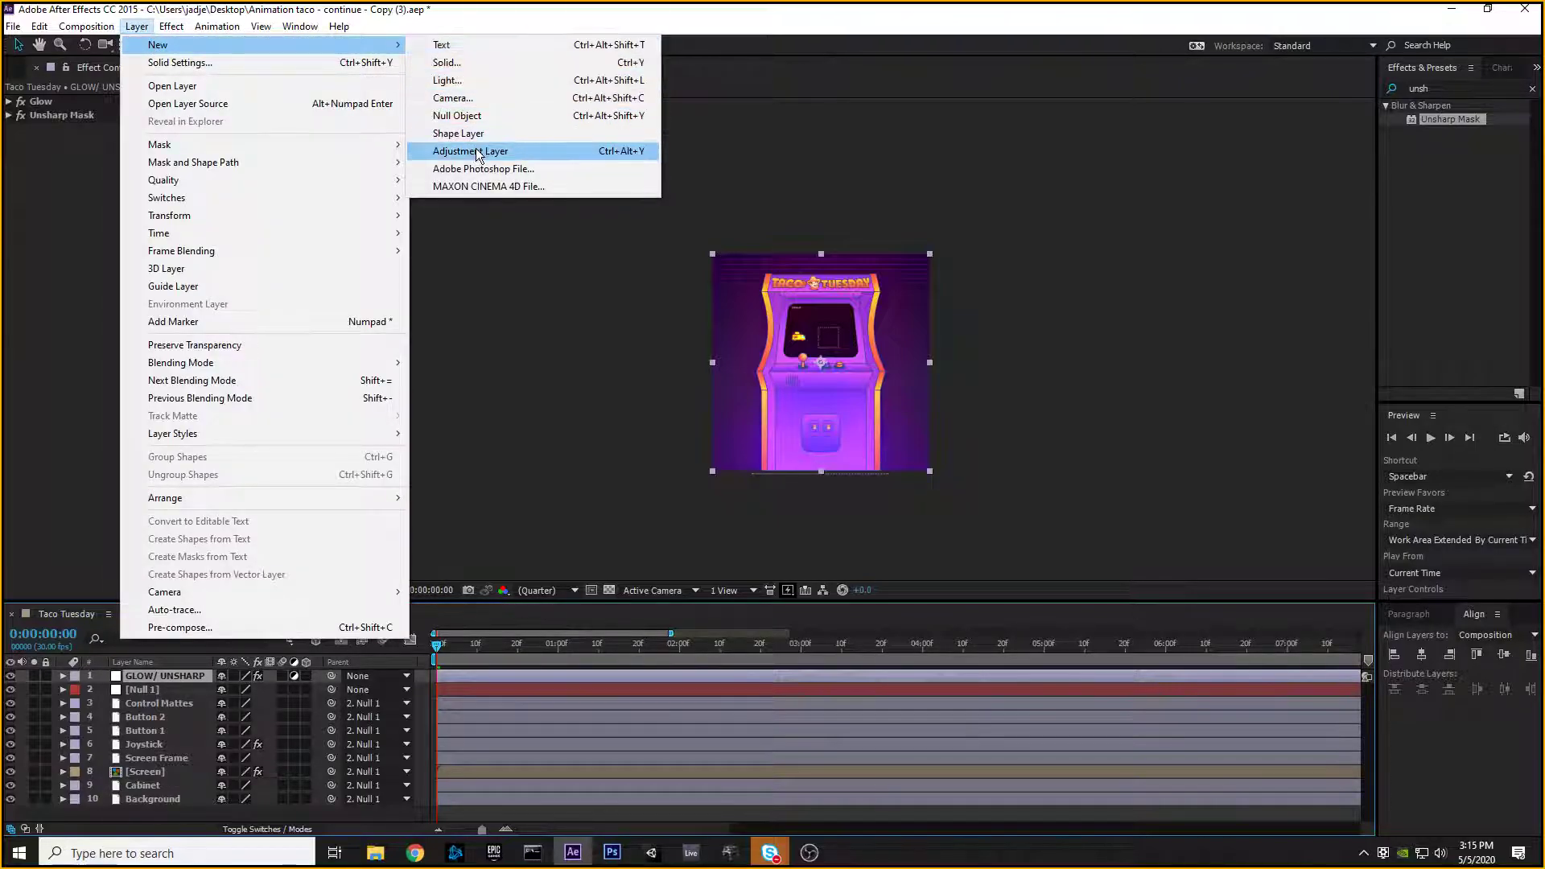
{"action": "left_click", "coordinate": [478, 154]}
{"action": "right_click", "coordinate": [191, 676]}
{"action": "left_click", "coordinate": [233, 663]}
{"action": "type", "text": "Vignette"}
{"action": "key", "text": "Return"}
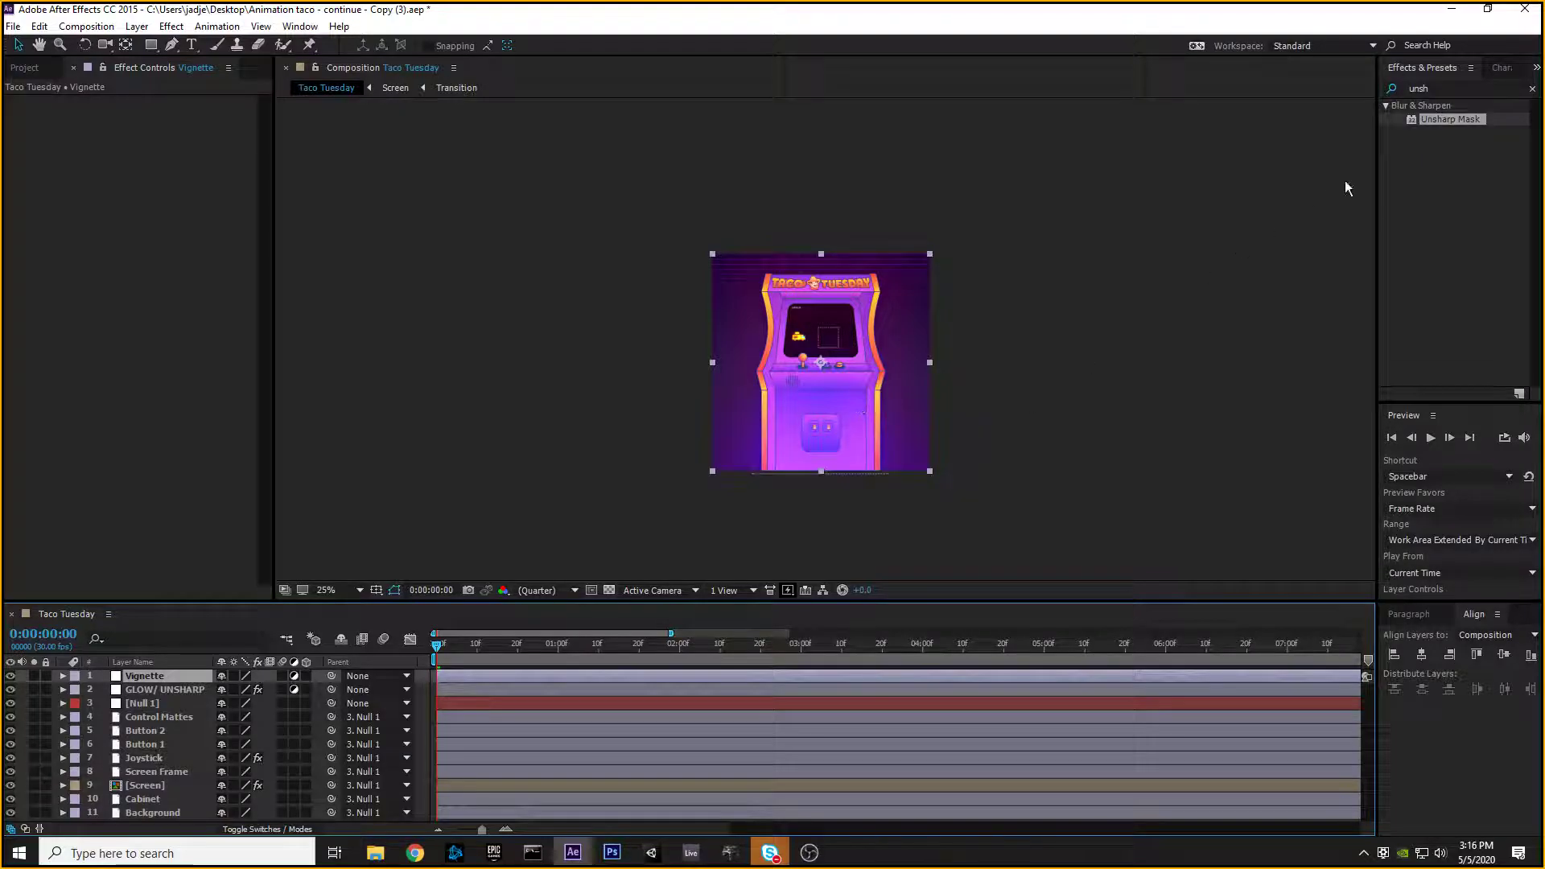
Step: Search the effects for "curves" and apply the Curves color correction to the Vignette layer
{"action": "left_click_drag", "start_coordinate": [1440, 87], "coordinate": [1292, 86]}
{"action": "key", "text": "BackSpace"}
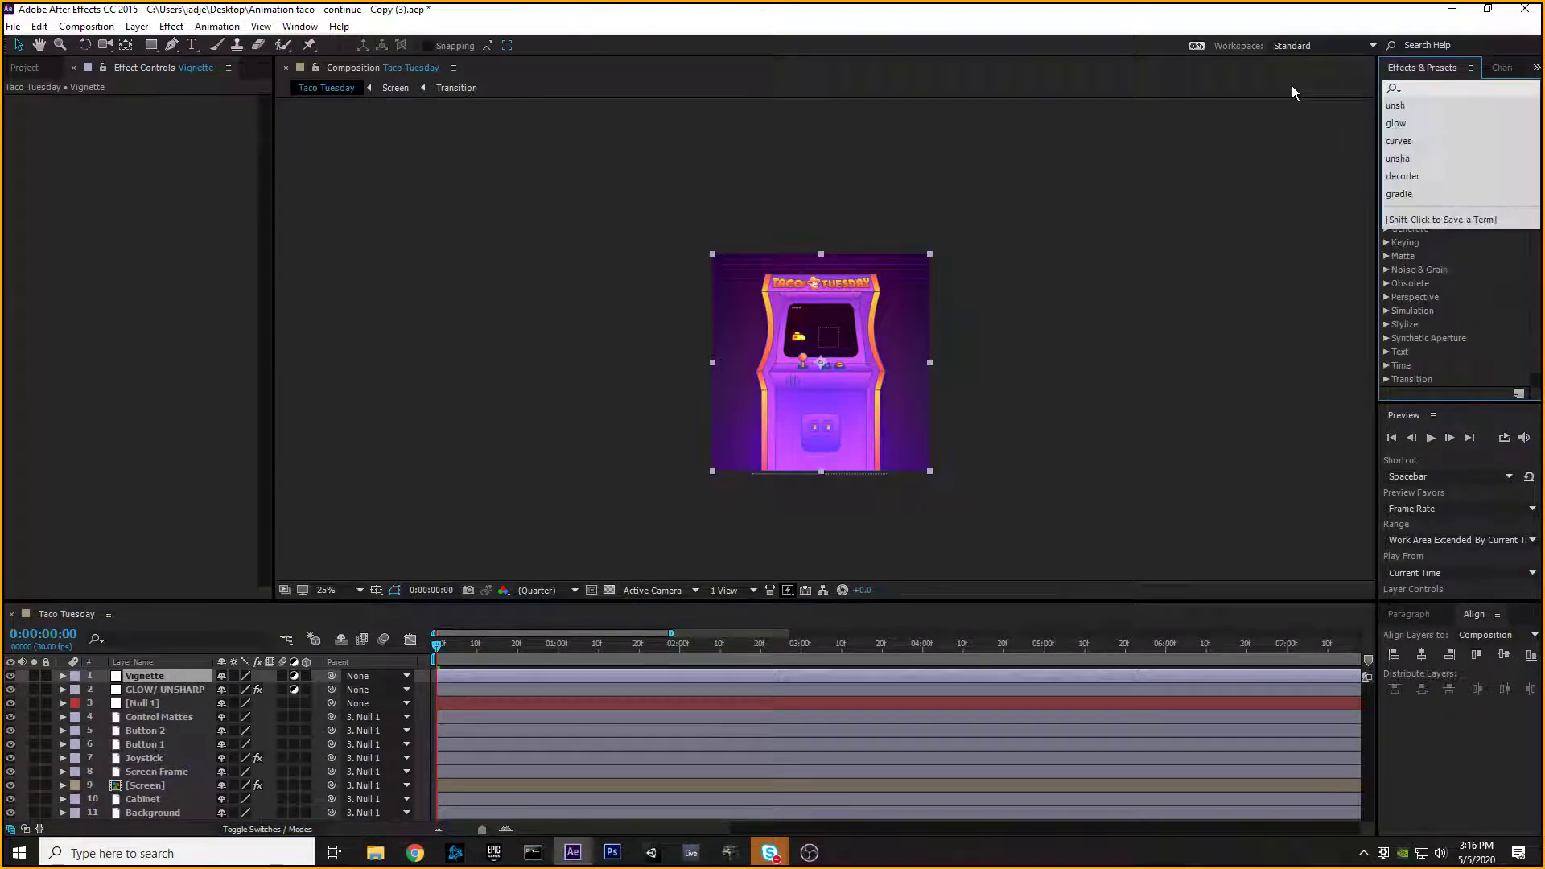
{"action": "type", "text": "curves"}
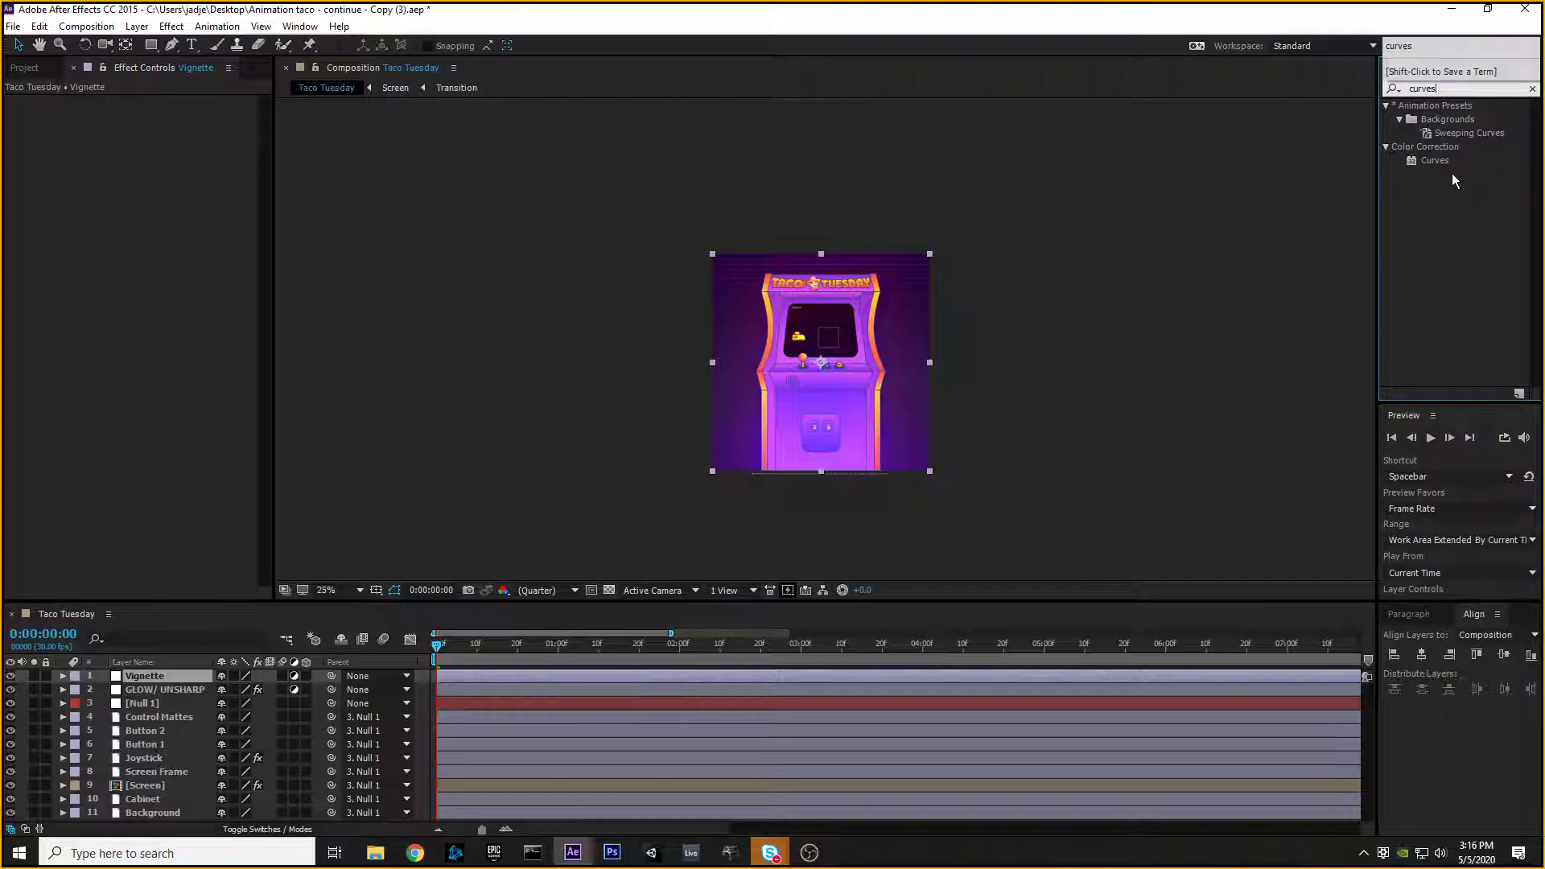
{"action": "left_click_drag", "start_coordinate": [1438, 161], "coordinate": [128, 196]}
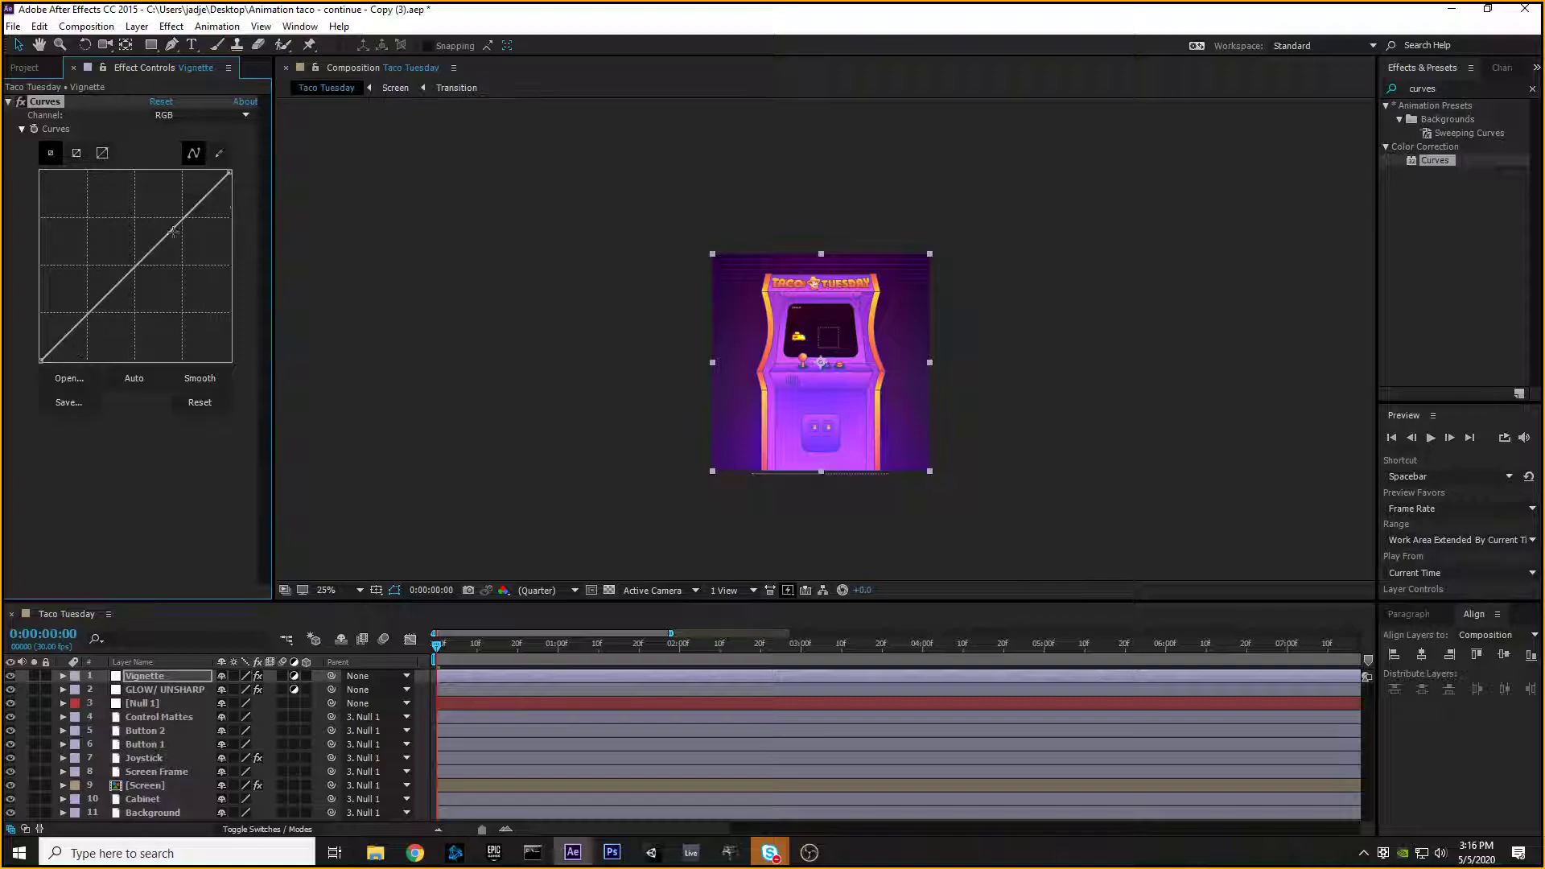
Step: Darken the image by lowering the midpoint of the RGB curve slightly, and compare with Curves off and on
{"action": "mouse_move", "coordinate": [231, 171]}
{"action": "left_mouse_down"}
{"action": "mouse_move", "coordinate": [120, 173]}
{"action": "mouse_move", "coordinate": [229, 202]}
{"action": "mouse_move", "coordinate": [277, 314]}
{"action": "mouse_move", "coordinate": [241, 169]}
{"action": "left_mouse_up"}
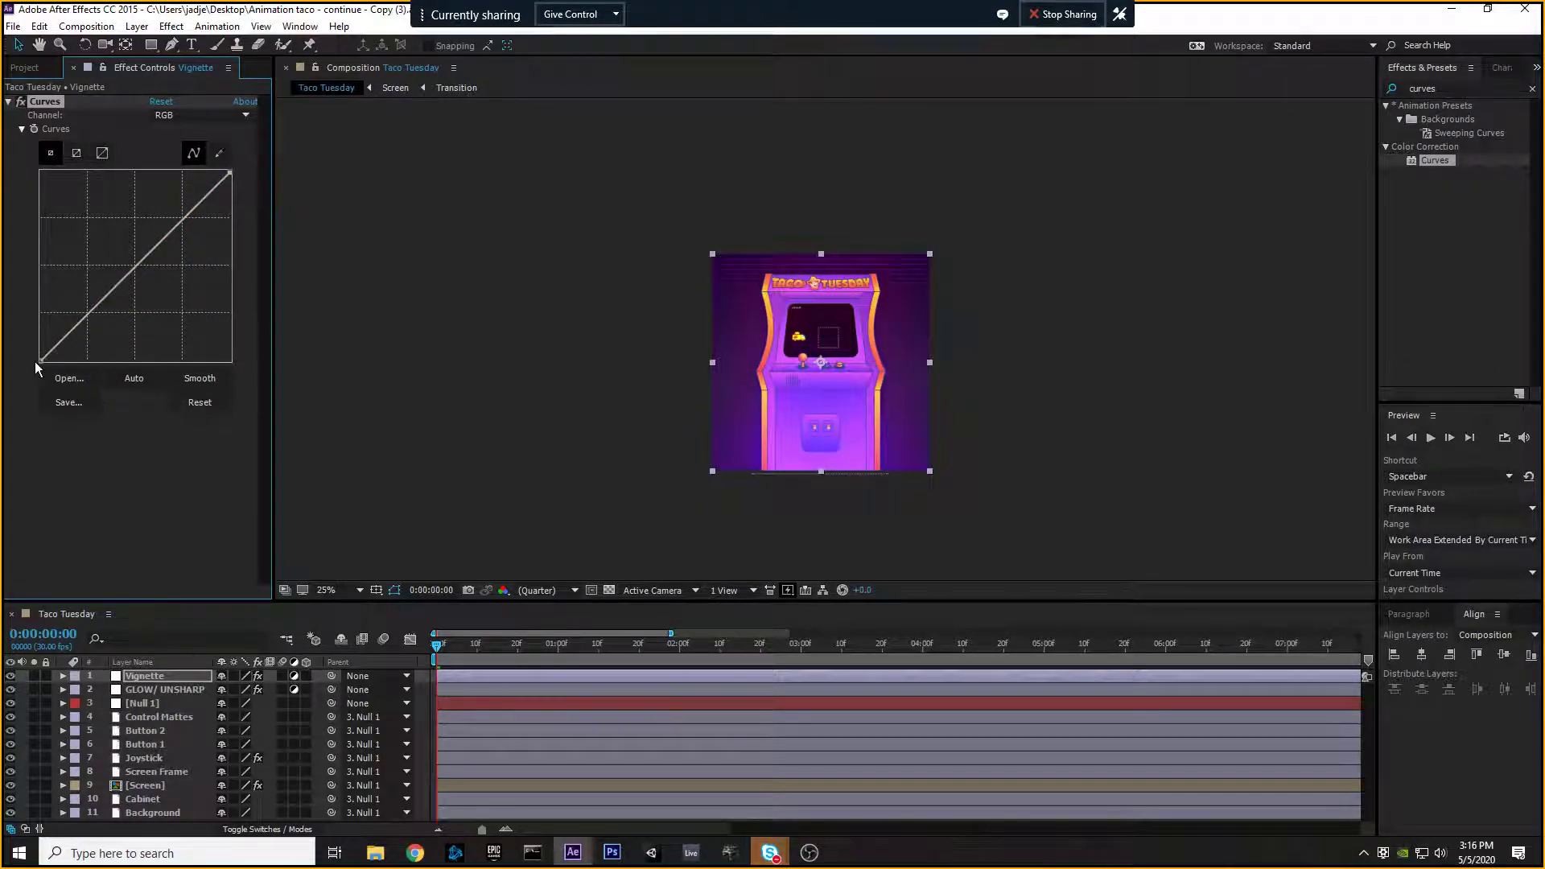
{"action": "mouse_move", "coordinate": [40, 360]}
{"action": "left_mouse_down"}
{"action": "mouse_move", "coordinate": [100, 363]}
{"action": "mouse_move", "coordinate": [42, 354]}
{"action": "mouse_move", "coordinate": [41, 294]}
{"action": "mouse_move", "coordinate": [40, 361]}
{"action": "left_mouse_up"}
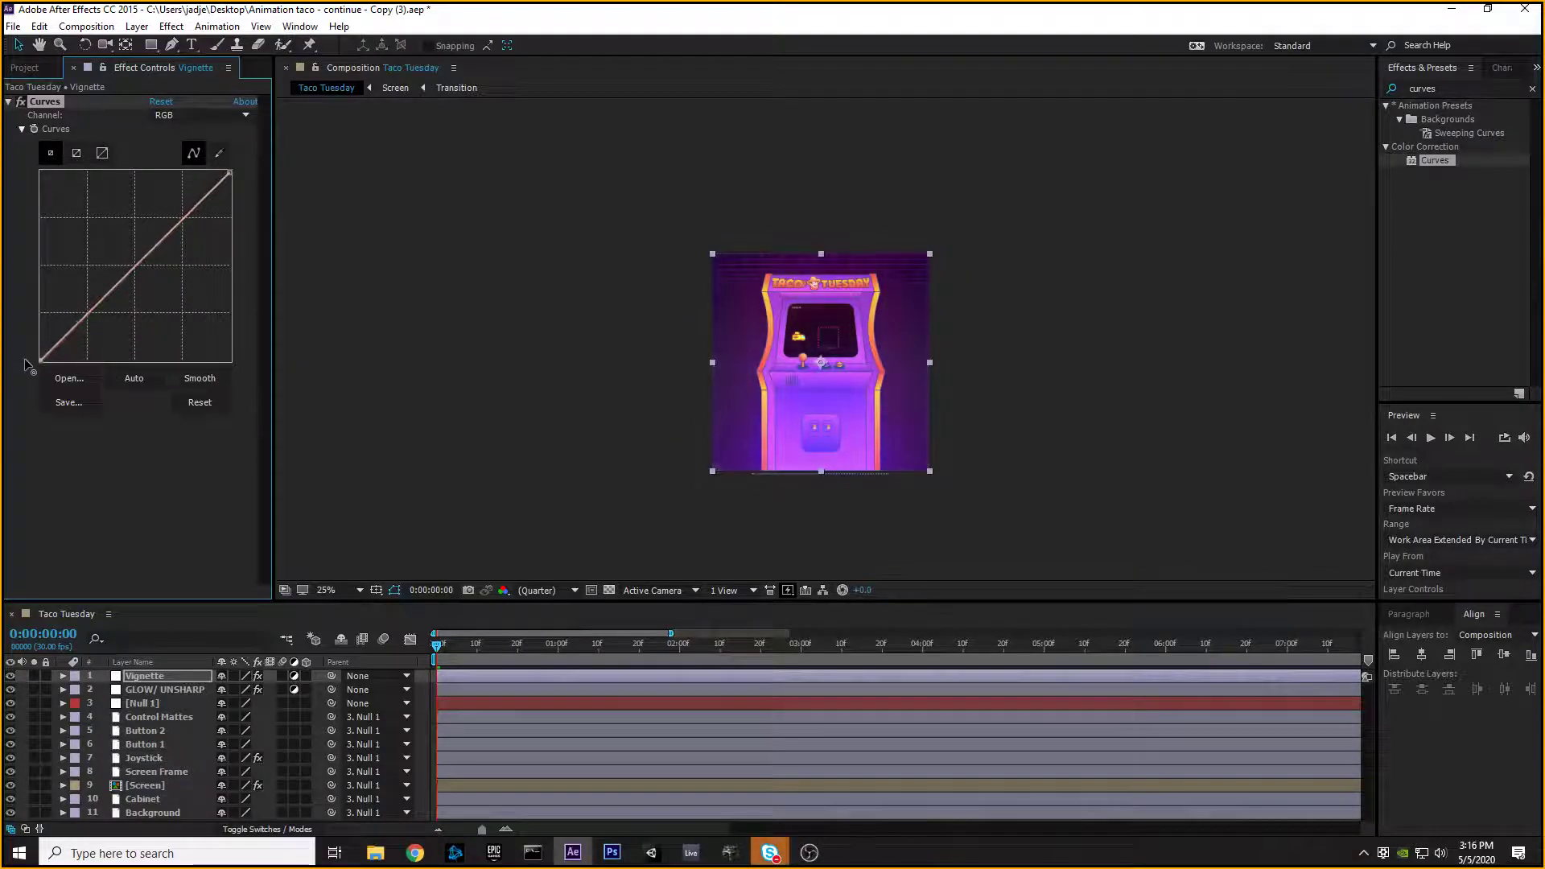
{"action": "left_click", "coordinate": [135, 267]}
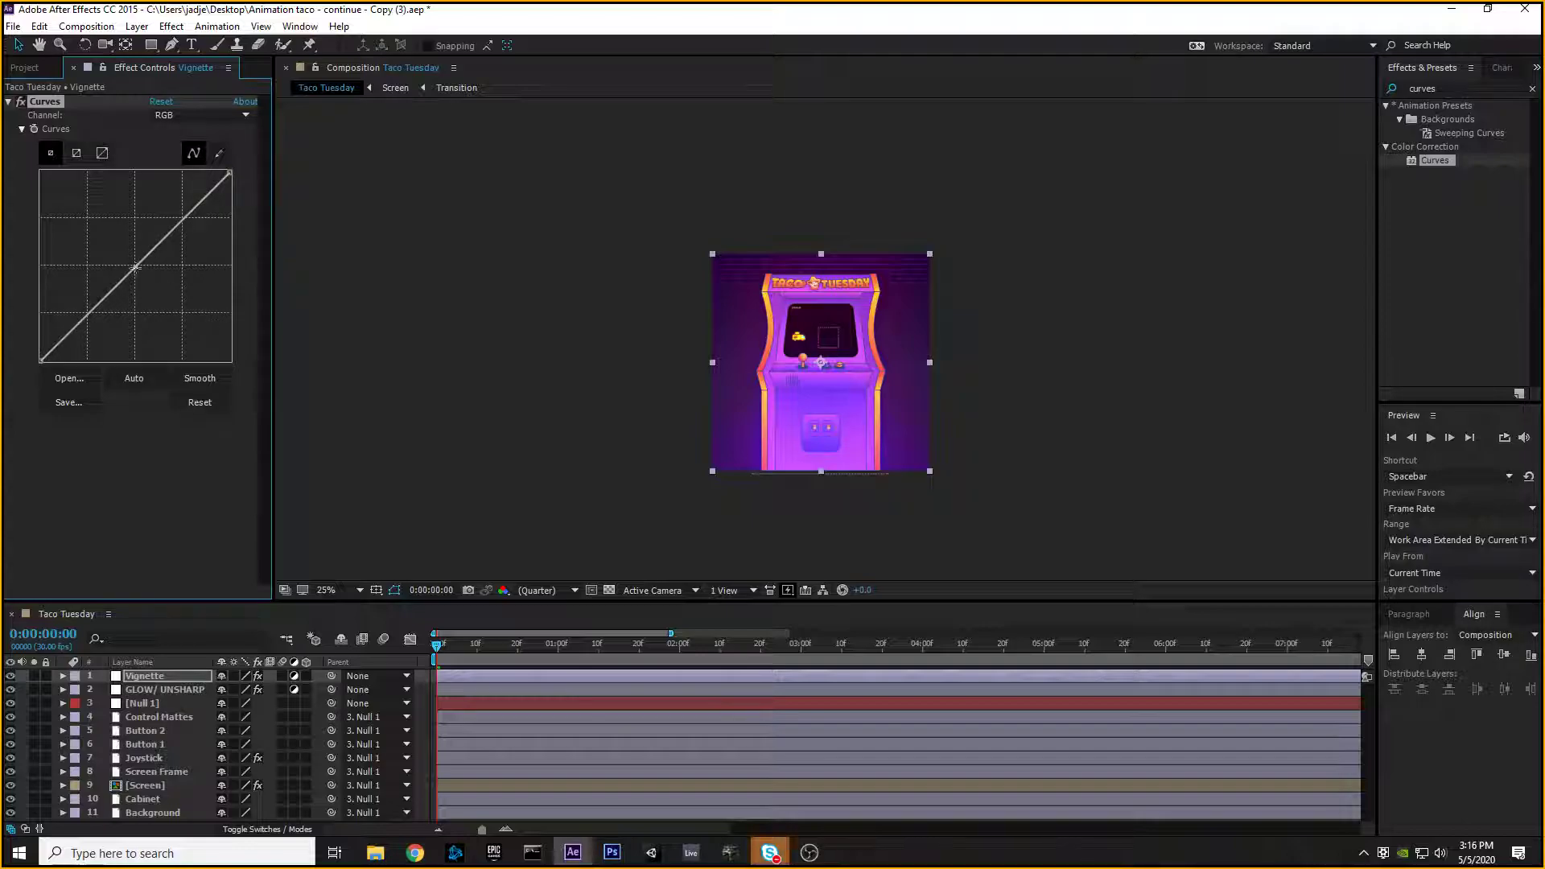
{"action": "left_click_drag", "start_coordinate": [138, 269], "coordinate": [145, 272]}
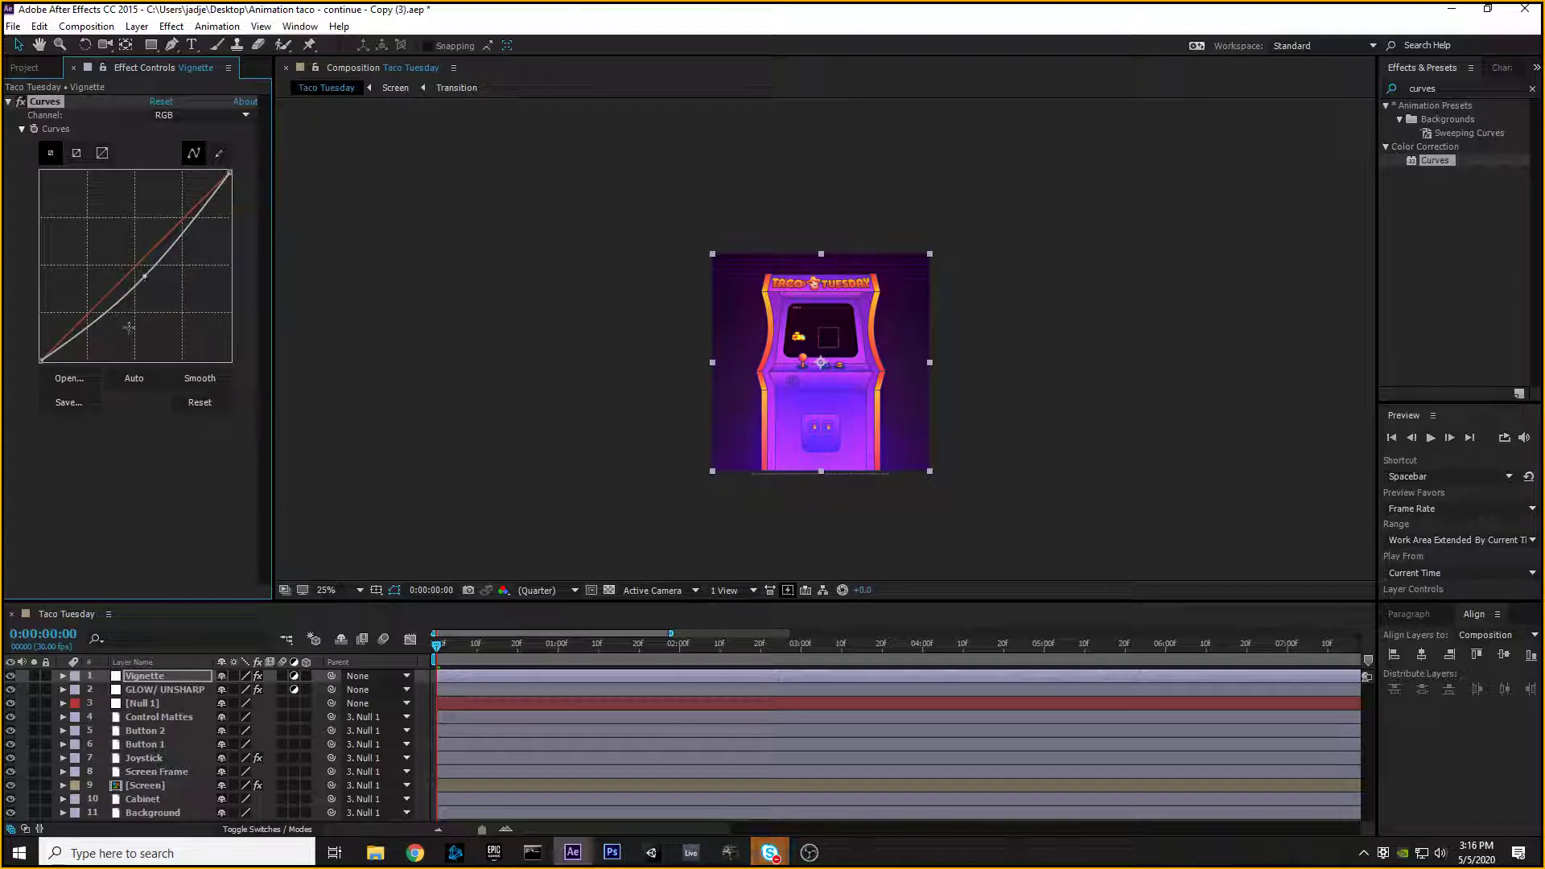
{"action": "left_click", "coordinate": [21, 102]}
{"action": "left_click", "coordinate": [21, 102]}
{"action": "left_click", "coordinate": [21, 103]}
{"action": "left_click", "coordinate": [21, 102]}
Step: Add an elliptical mask spanning the full frame to the Vignette layer with the Ellipse Tool
{"action": "left_click", "coordinate": [156, 51]}
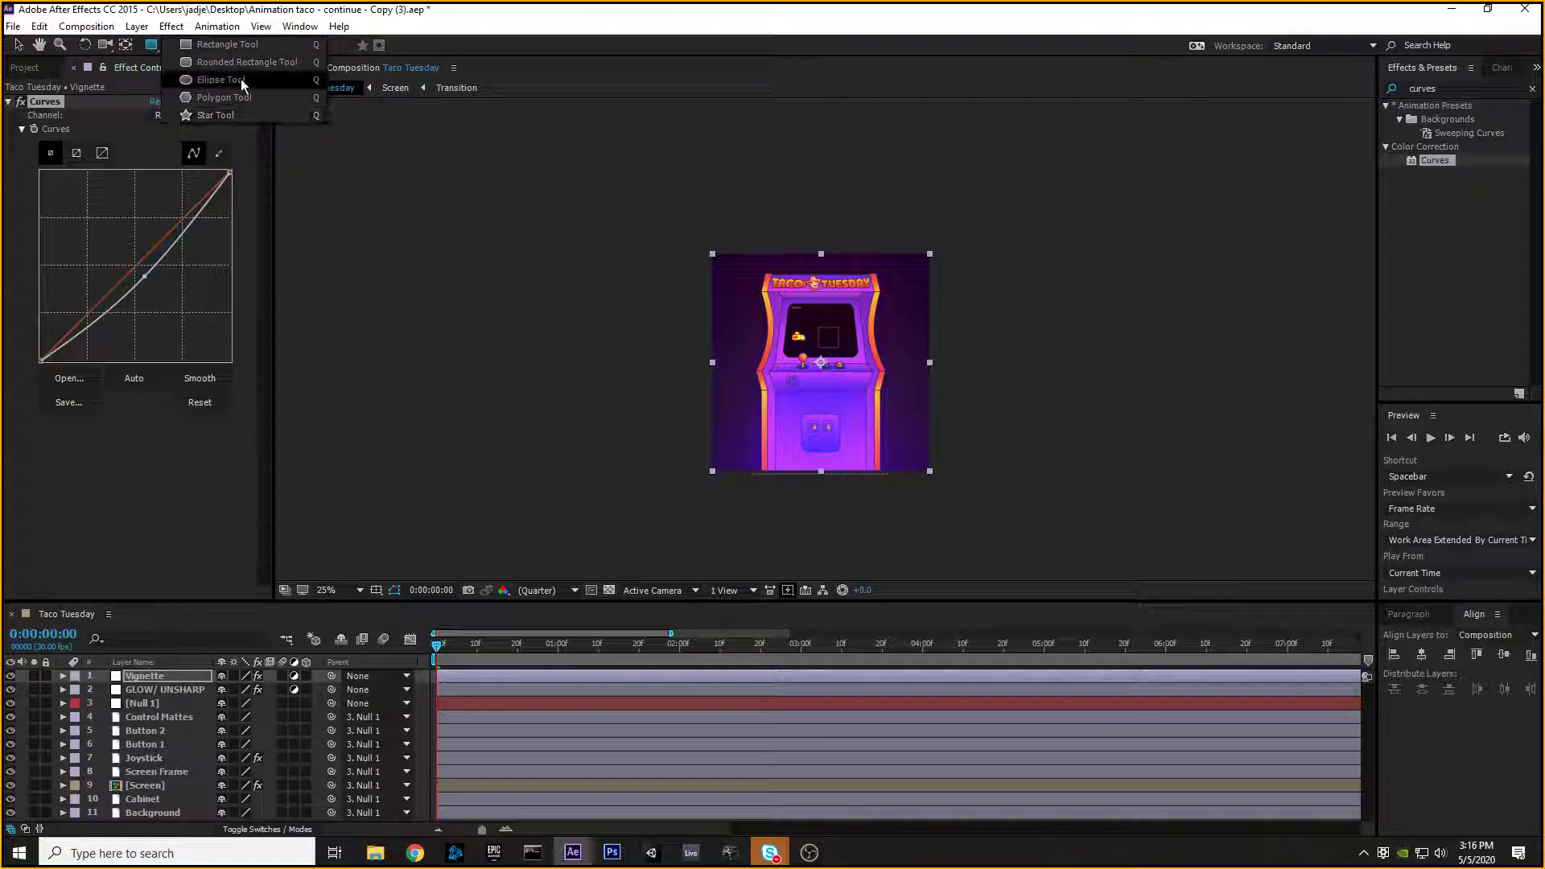
{"action": "left_click", "coordinate": [240, 79]}
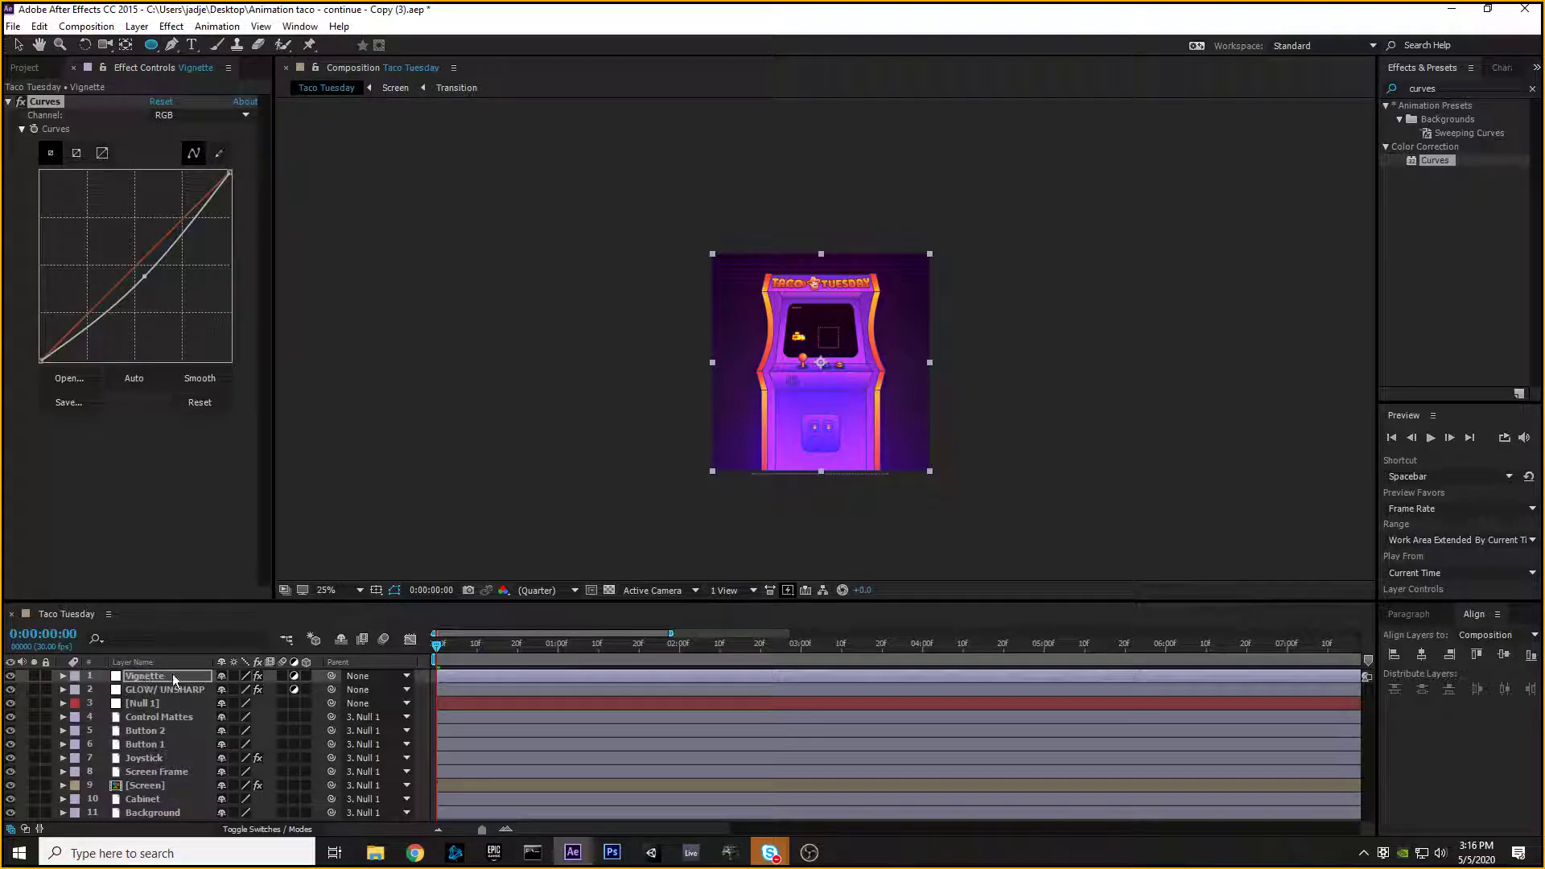
{"action": "double_click", "coordinate": [149, 45]}
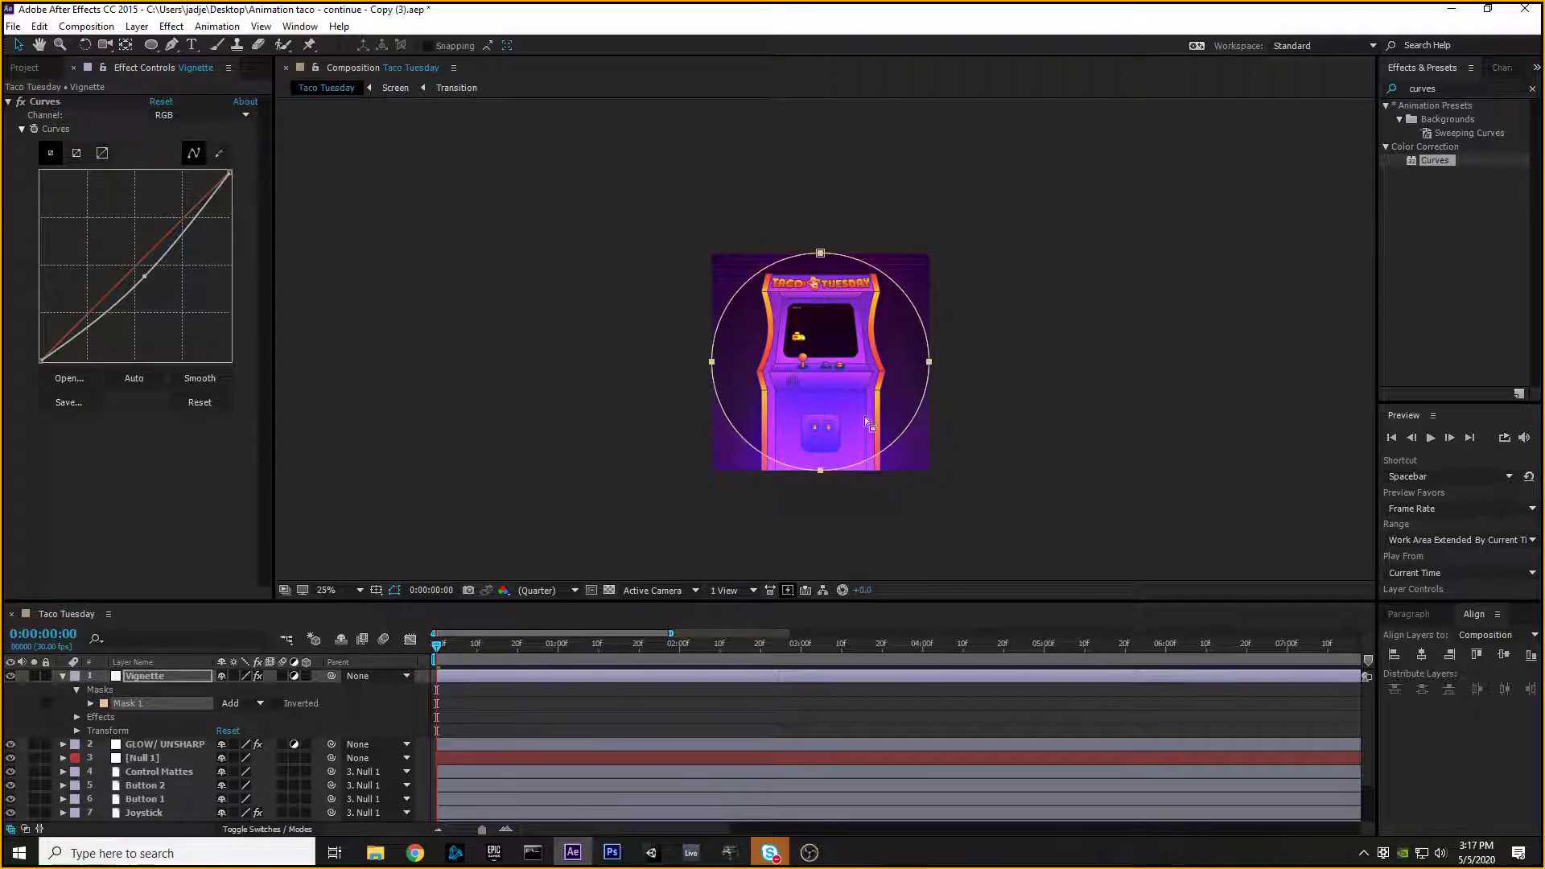
{"action": "key", "text": "period"}
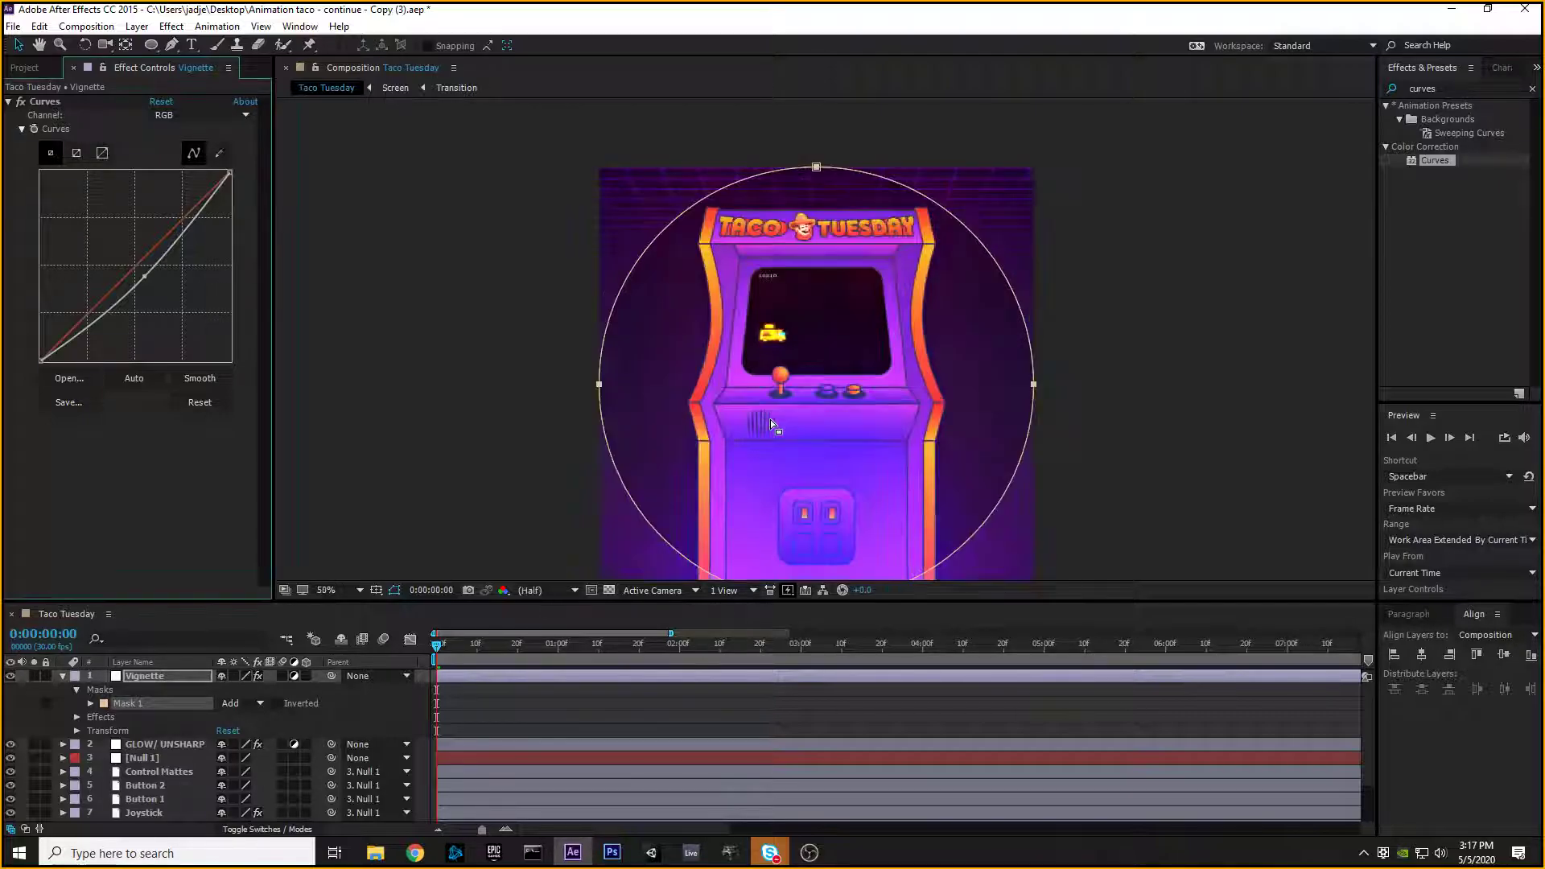
{"action": "key", "text": "comma"}
{"action": "key", "text": "period"}
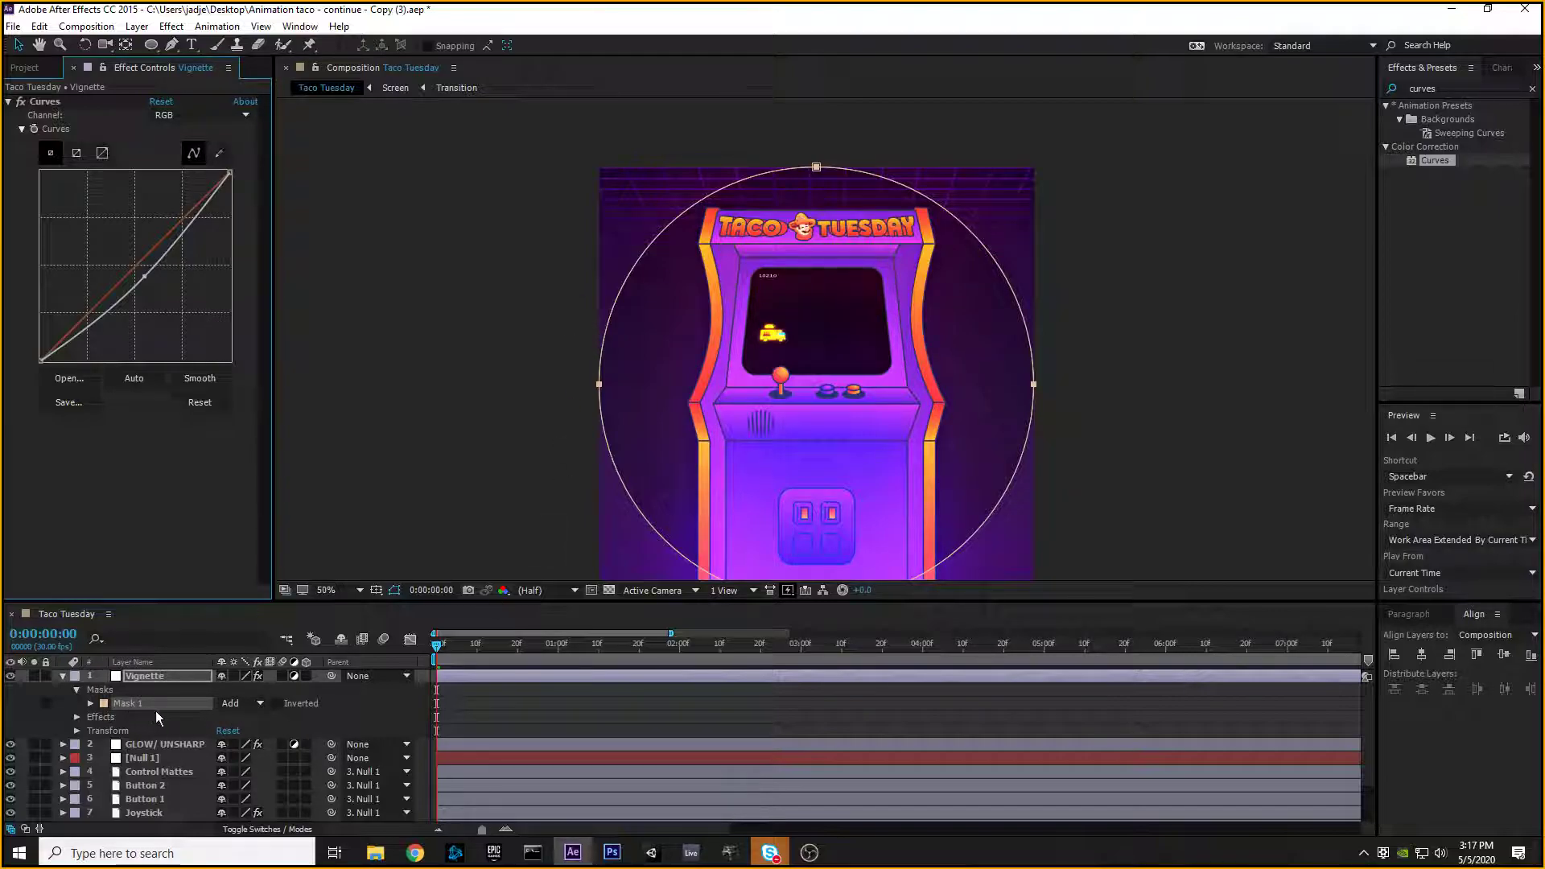
Step: Set the Vignette layer's Mask 1 to Subtract mode and check the darkened edges without the mask outline
{"action": "left_click", "coordinate": [234, 703]}
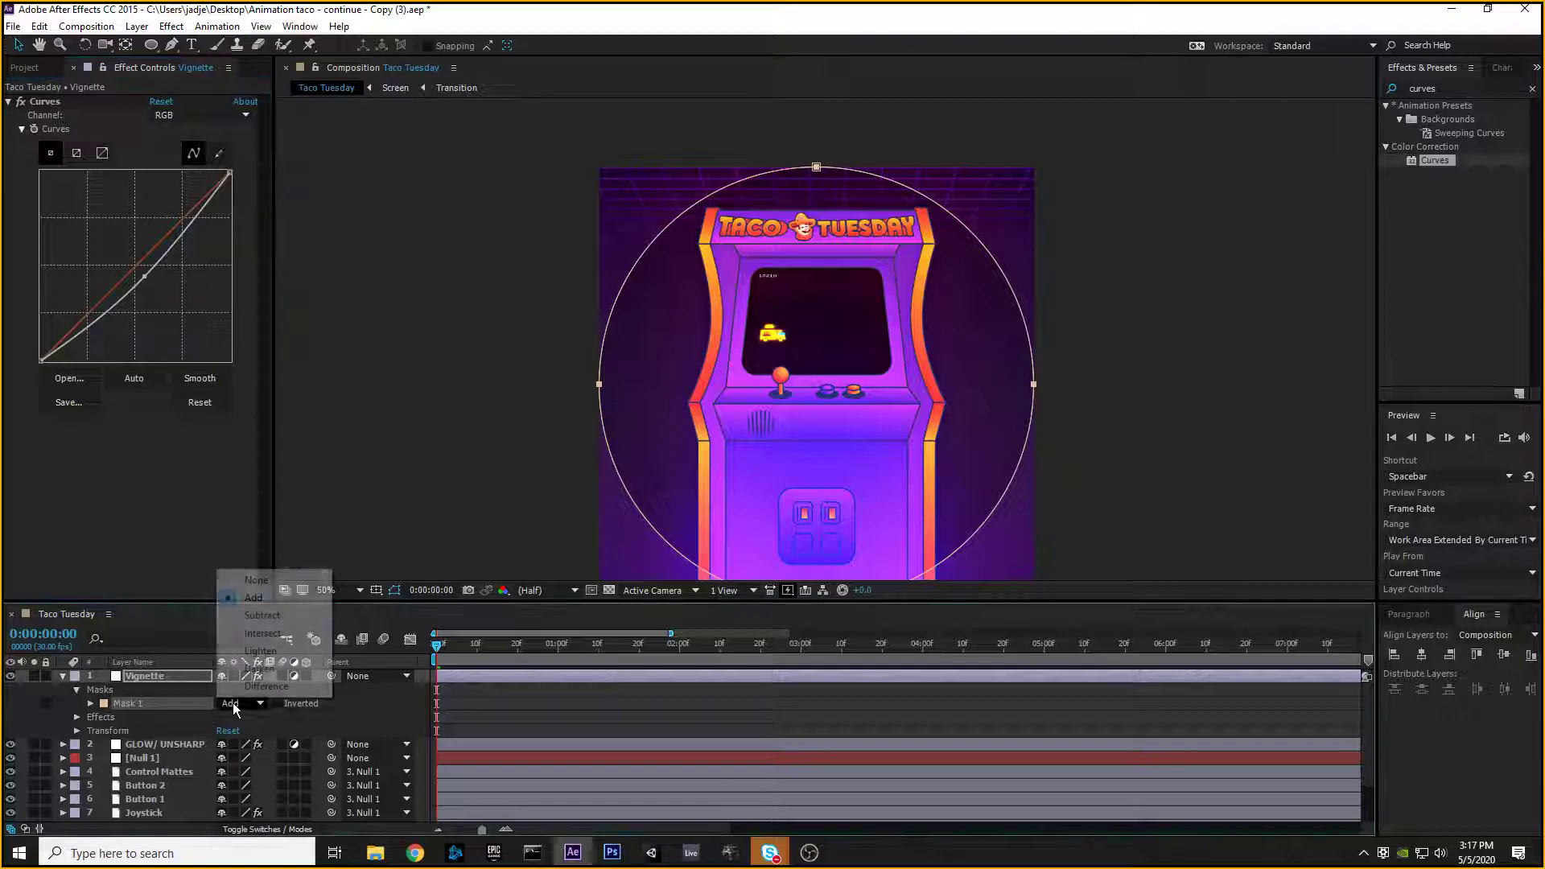
{"action": "left_click", "coordinate": [282, 618]}
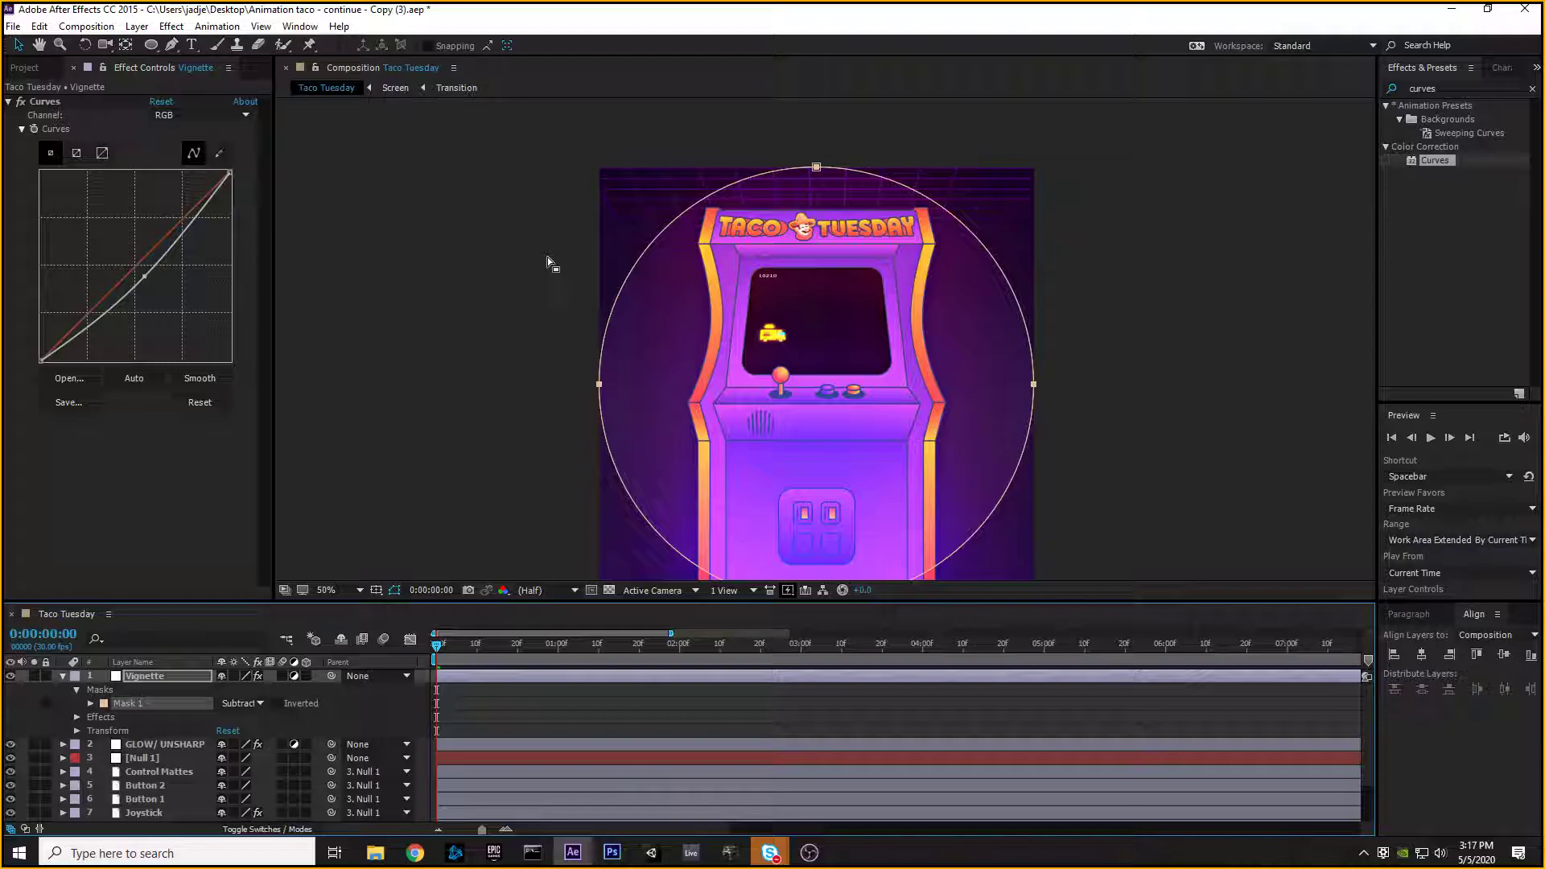
{"action": "left_click", "coordinate": [178, 744]}
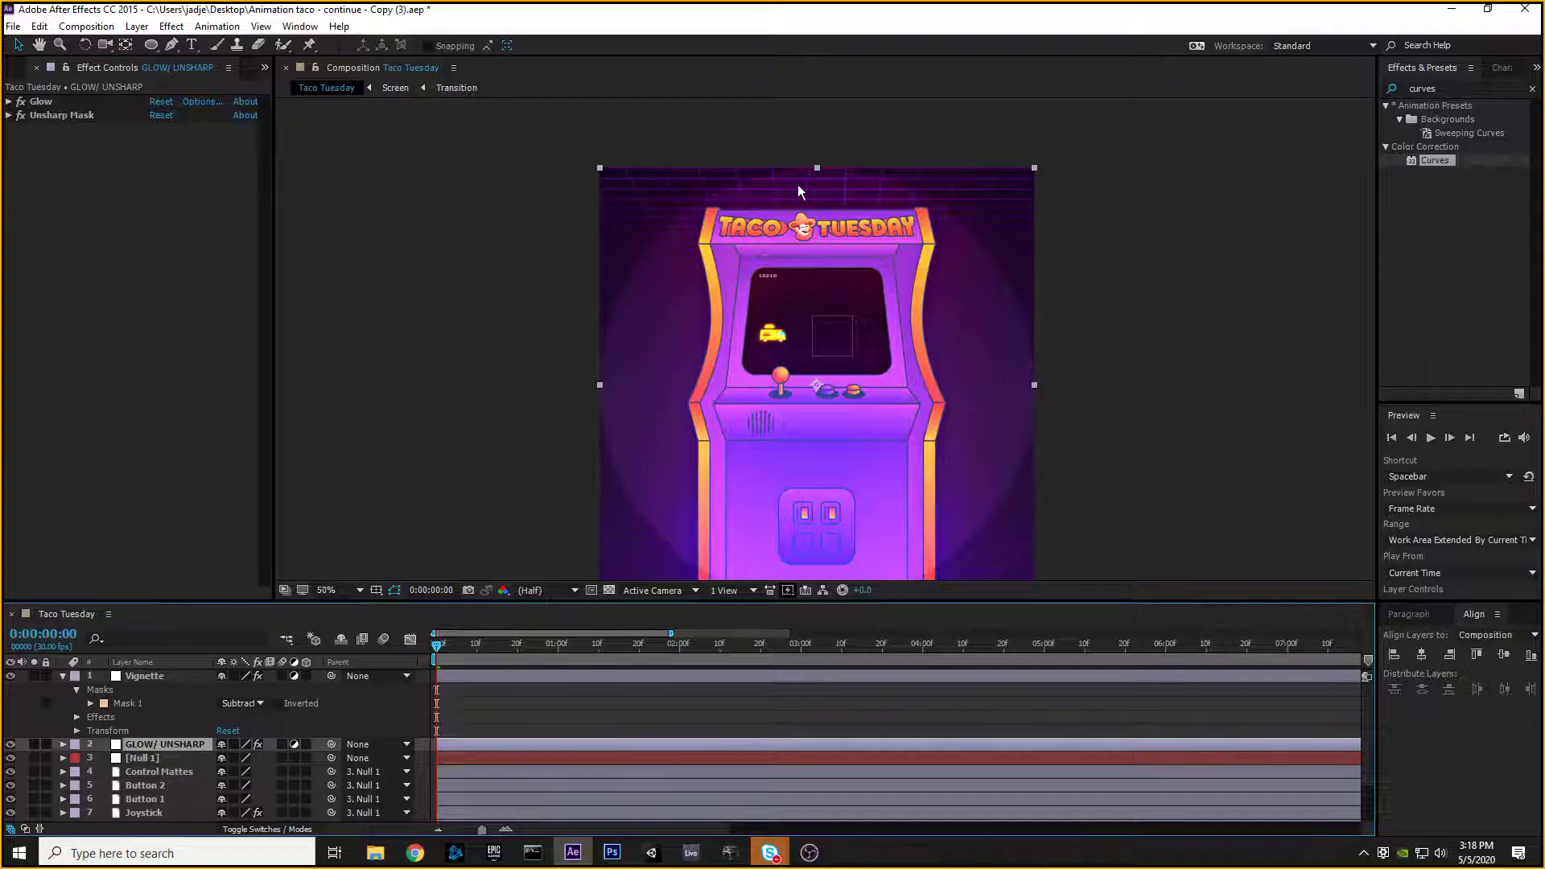
Step: Soften the vignette's edge by setting Mask 1's feather to 318 pixels, and check it with the layer deselected
{"action": "left_click", "coordinate": [129, 704]}
{"action": "left_click", "coordinate": [90, 705]}
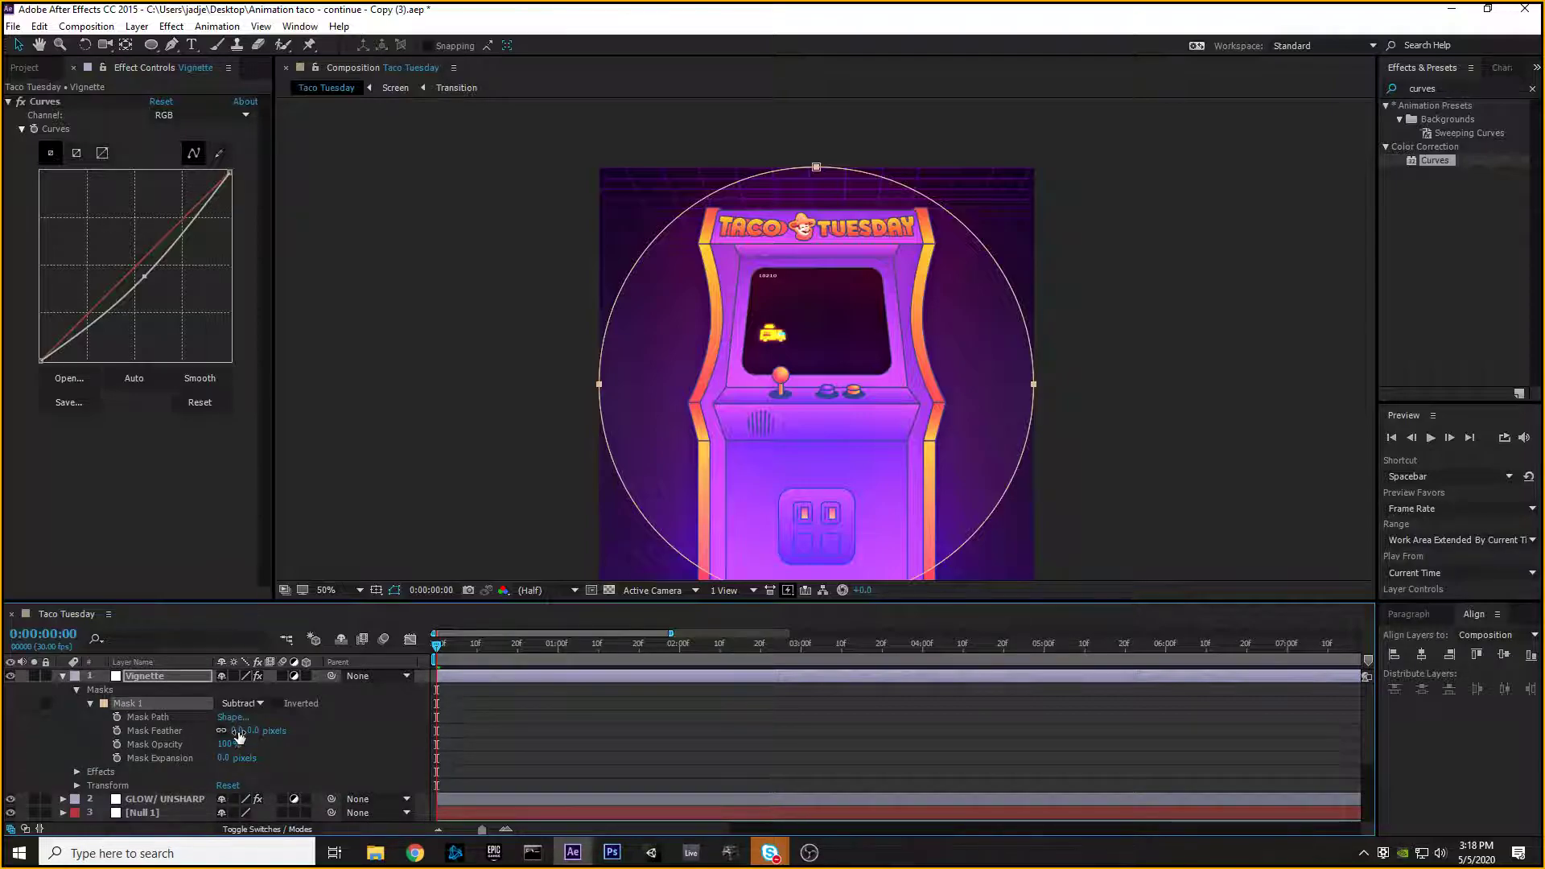
{"action": "left_click_drag", "start_coordinate": [239, 734], "coordinate": [494, 728]}
{"action": "scroll", "coordinate": [139, 747], "scroll_direction": "down", "scroll_amount": 1}
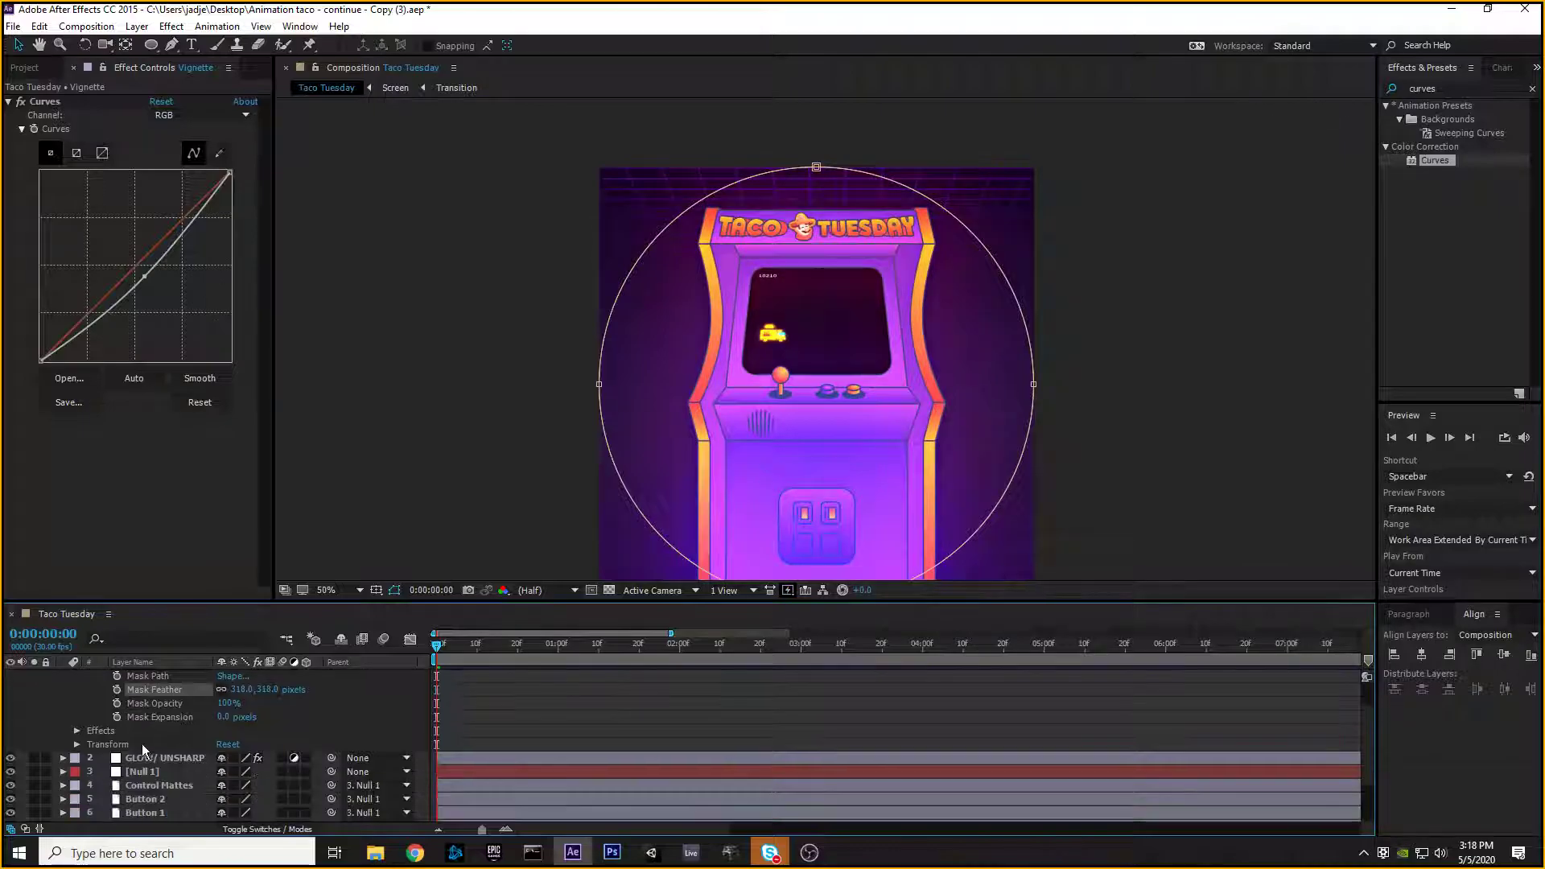
{"action": "left_click", "coordinate": [171, 785]}
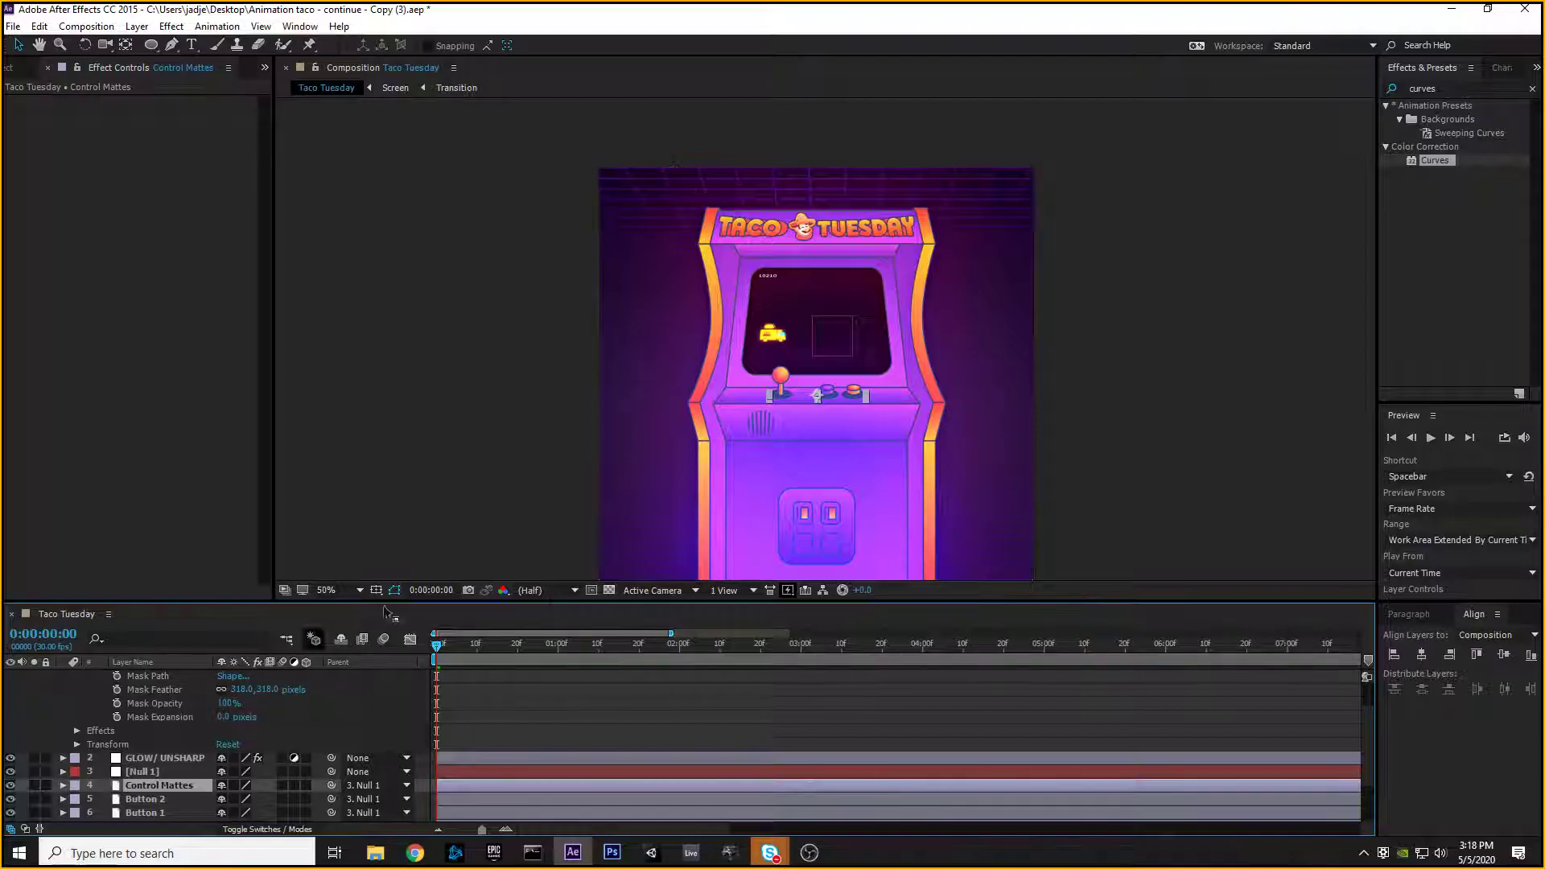
Step: Try larger and negative mask expansions on the vignette, settle on 102 pixels, and check the result
{"action": "left_click_drag", "start_coordinate": [224, 717], "coordinate": [460, 706]}
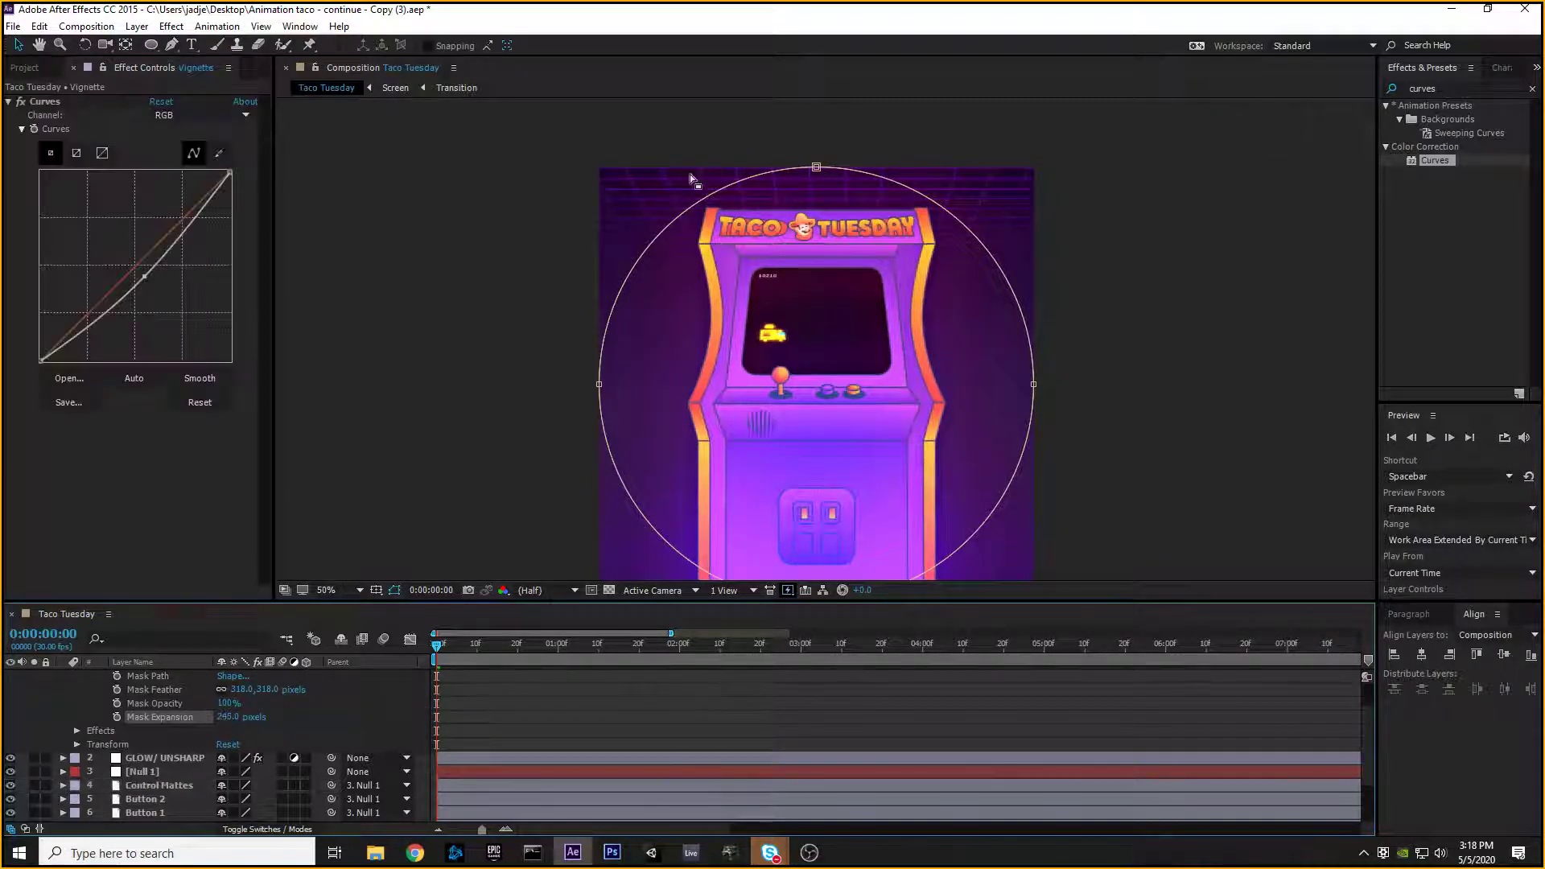
{"action": "left_click_drag", "start_coordinate": [231, 716], "coordinate": [0, 713]}
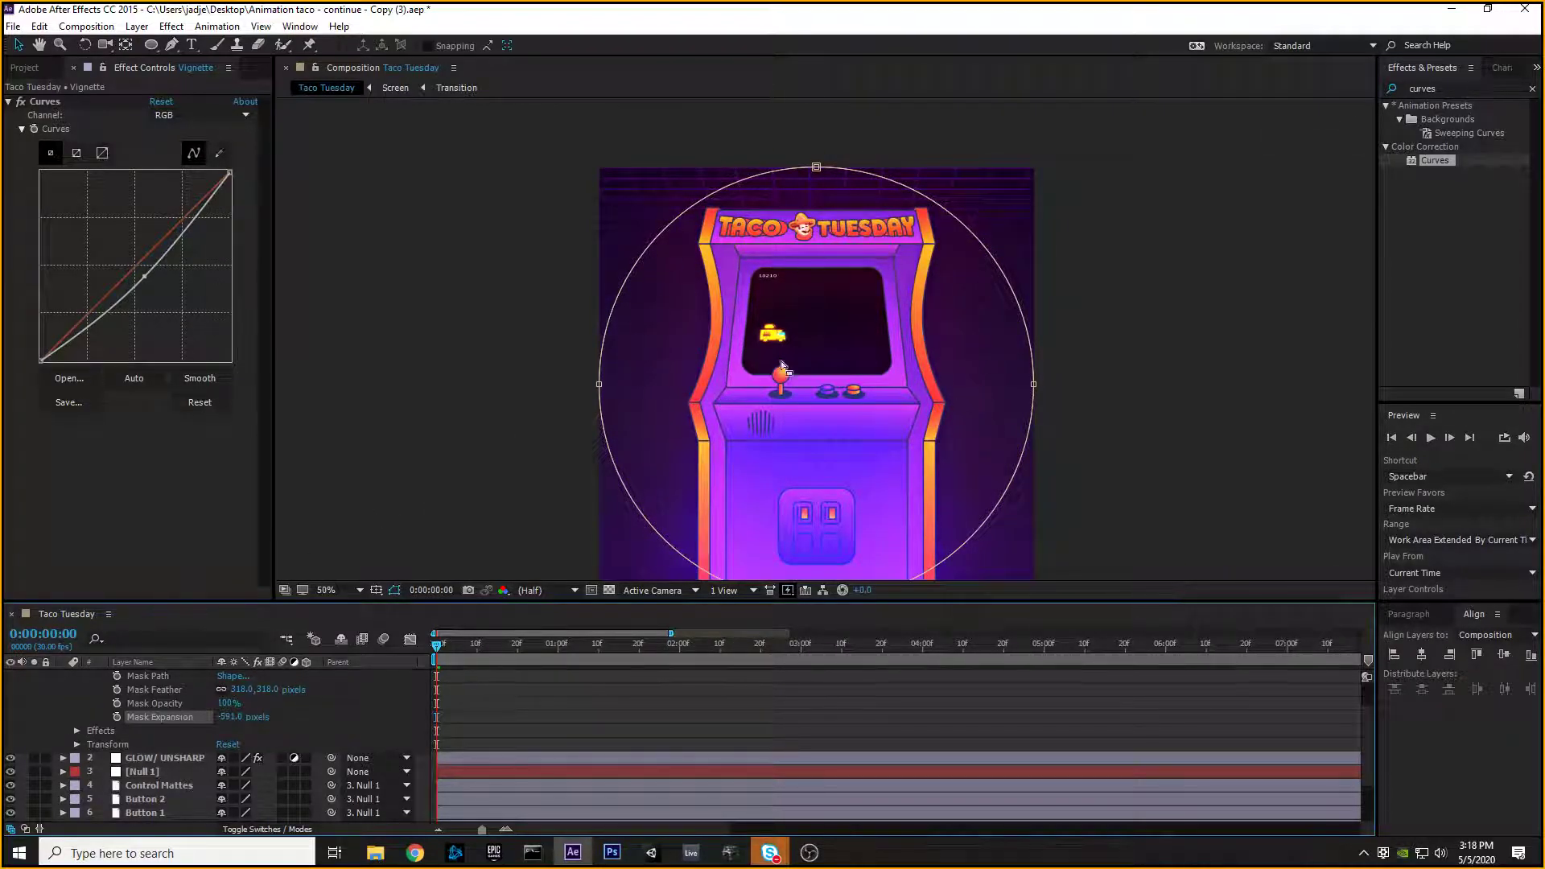
{"action": "left_click_drag", "start_coordinate": [228, 717], "coordinate": [746, 672]}
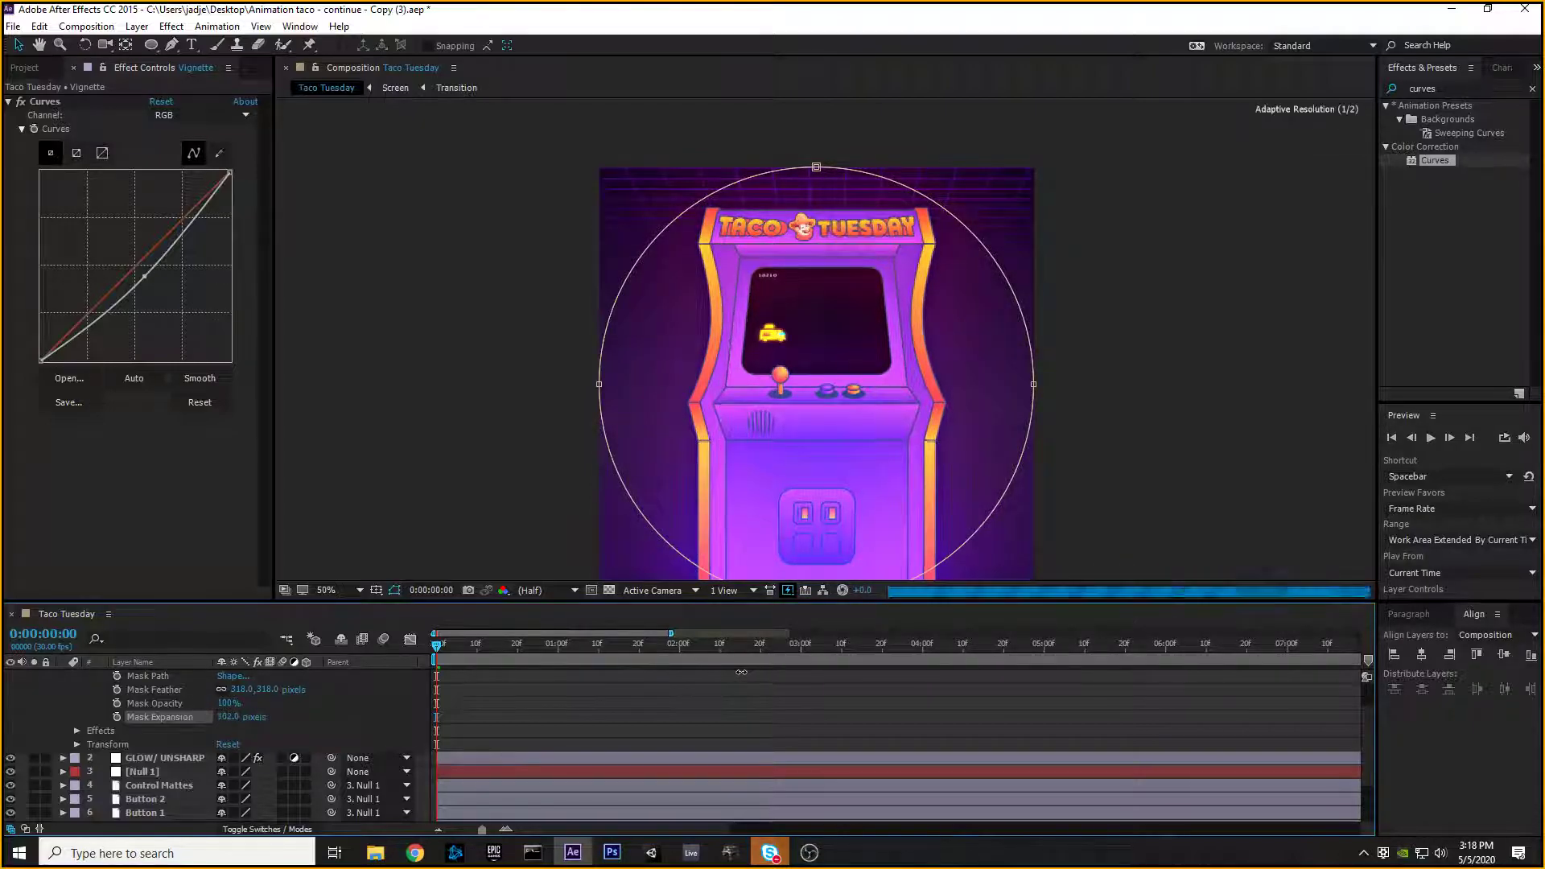
{"action": "left_click", "coordinate": [177, 757]}
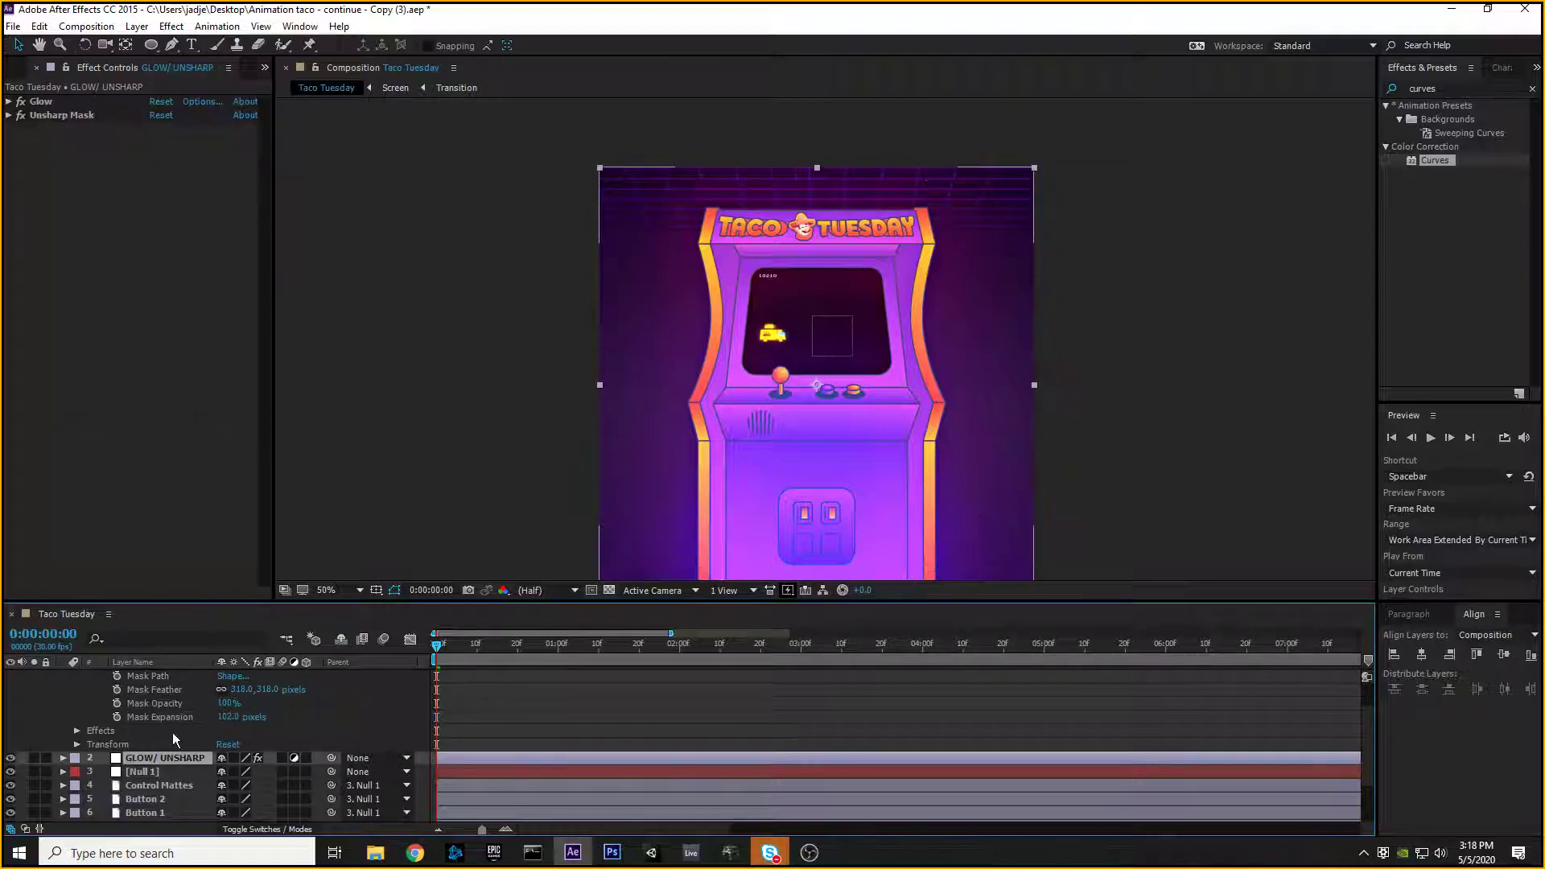
{"action": "scroll", "coordinate": [172, 732], "scroll_direction": "up", "scroll_amount": 1}
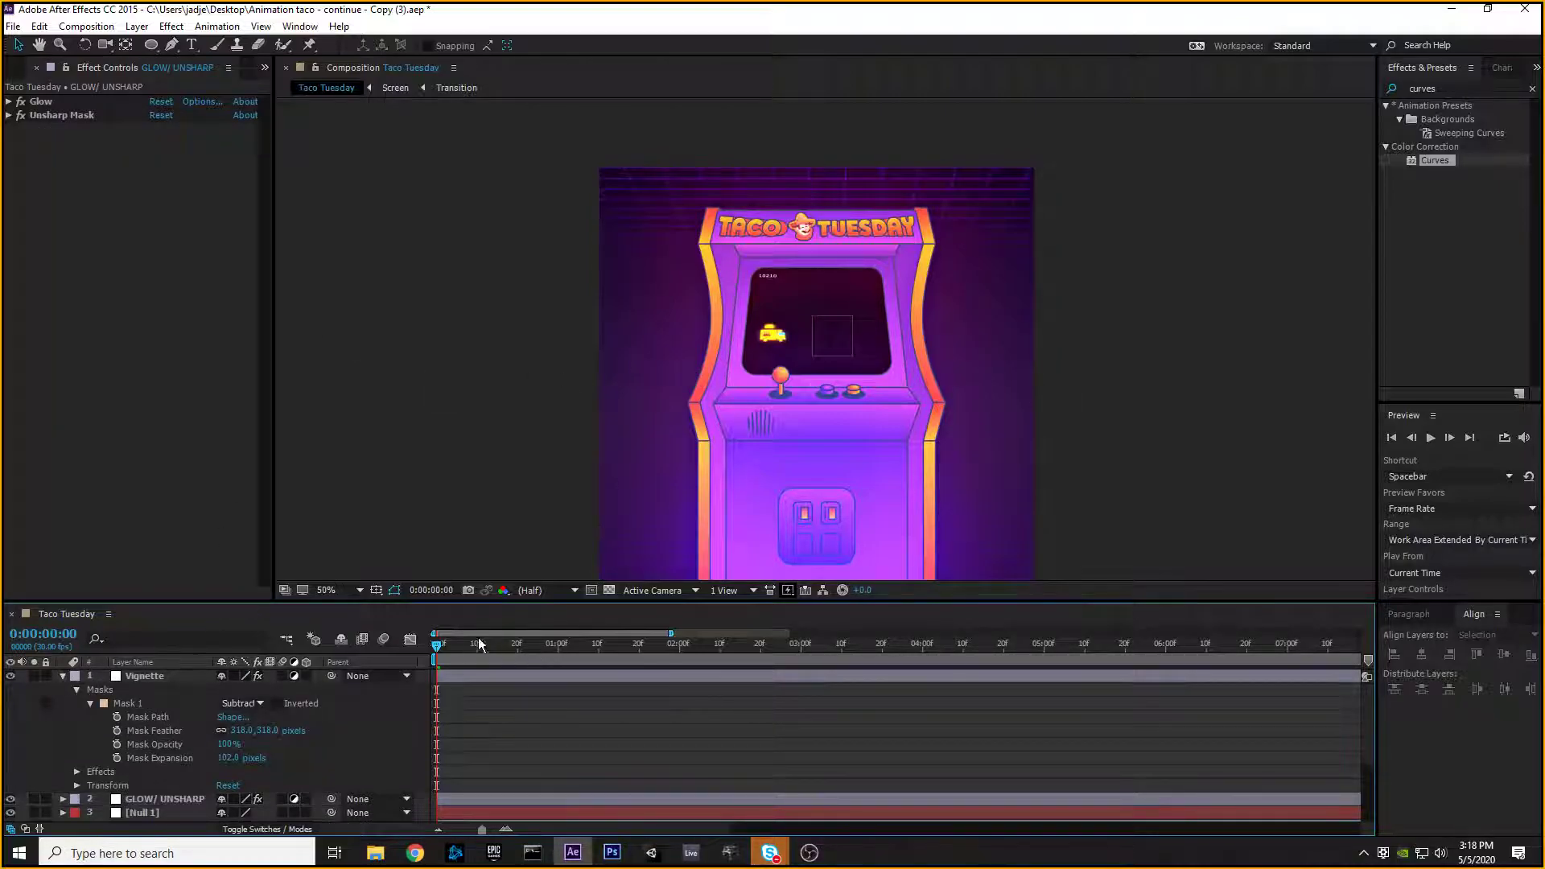
Step: Play a short preview of the animation from its first frame at half resolution, with the whole frame in view
{"action": "left_click", "coordinate": [346, 590]}
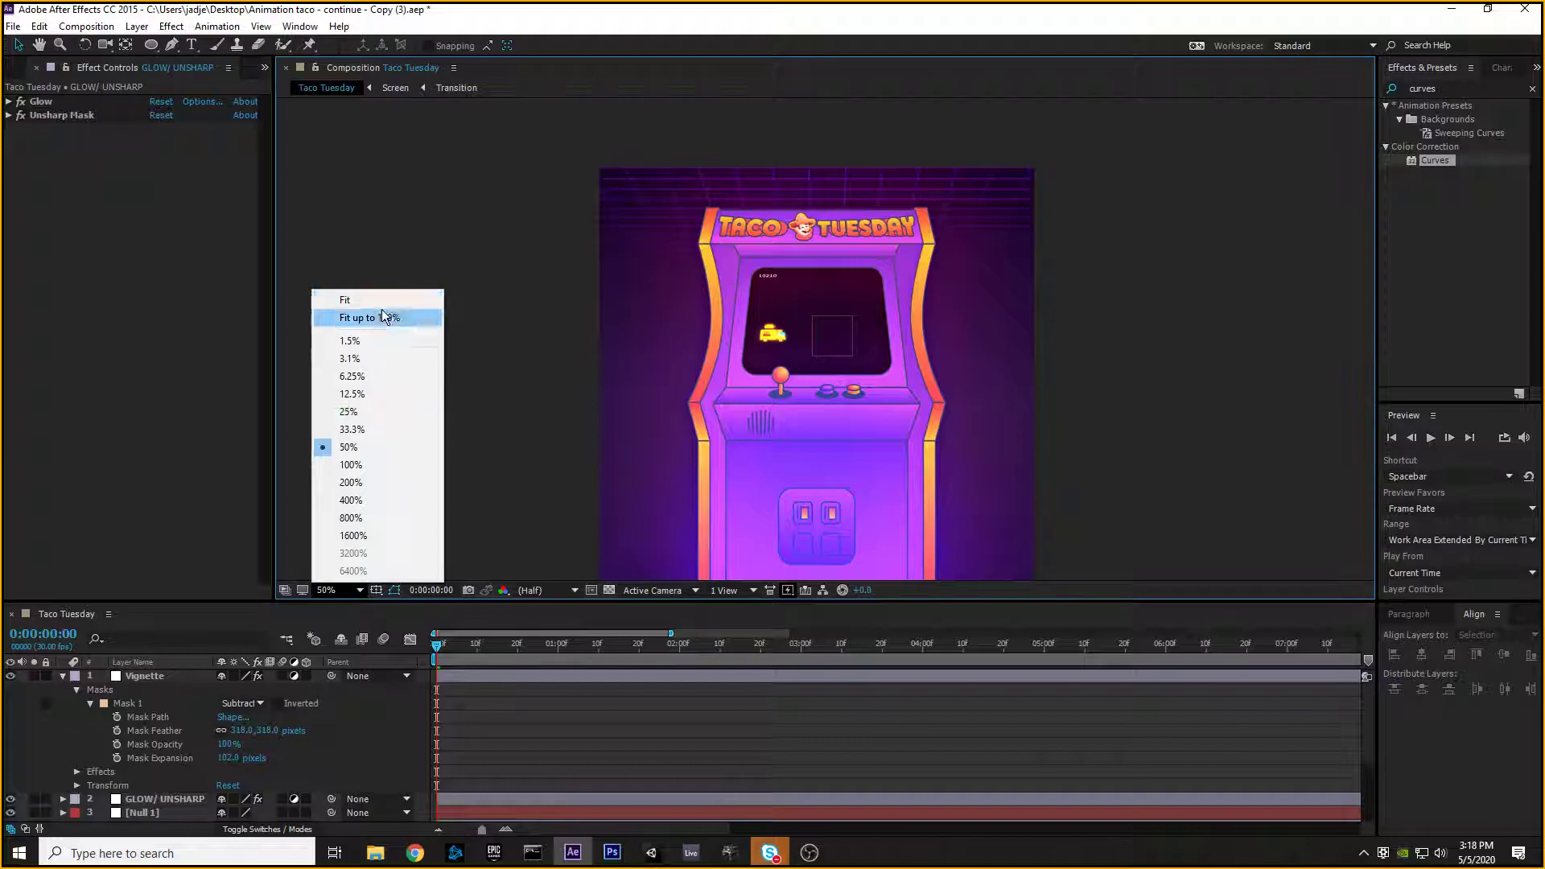
{"action": "left_click", "coordinate": [379, 317]}
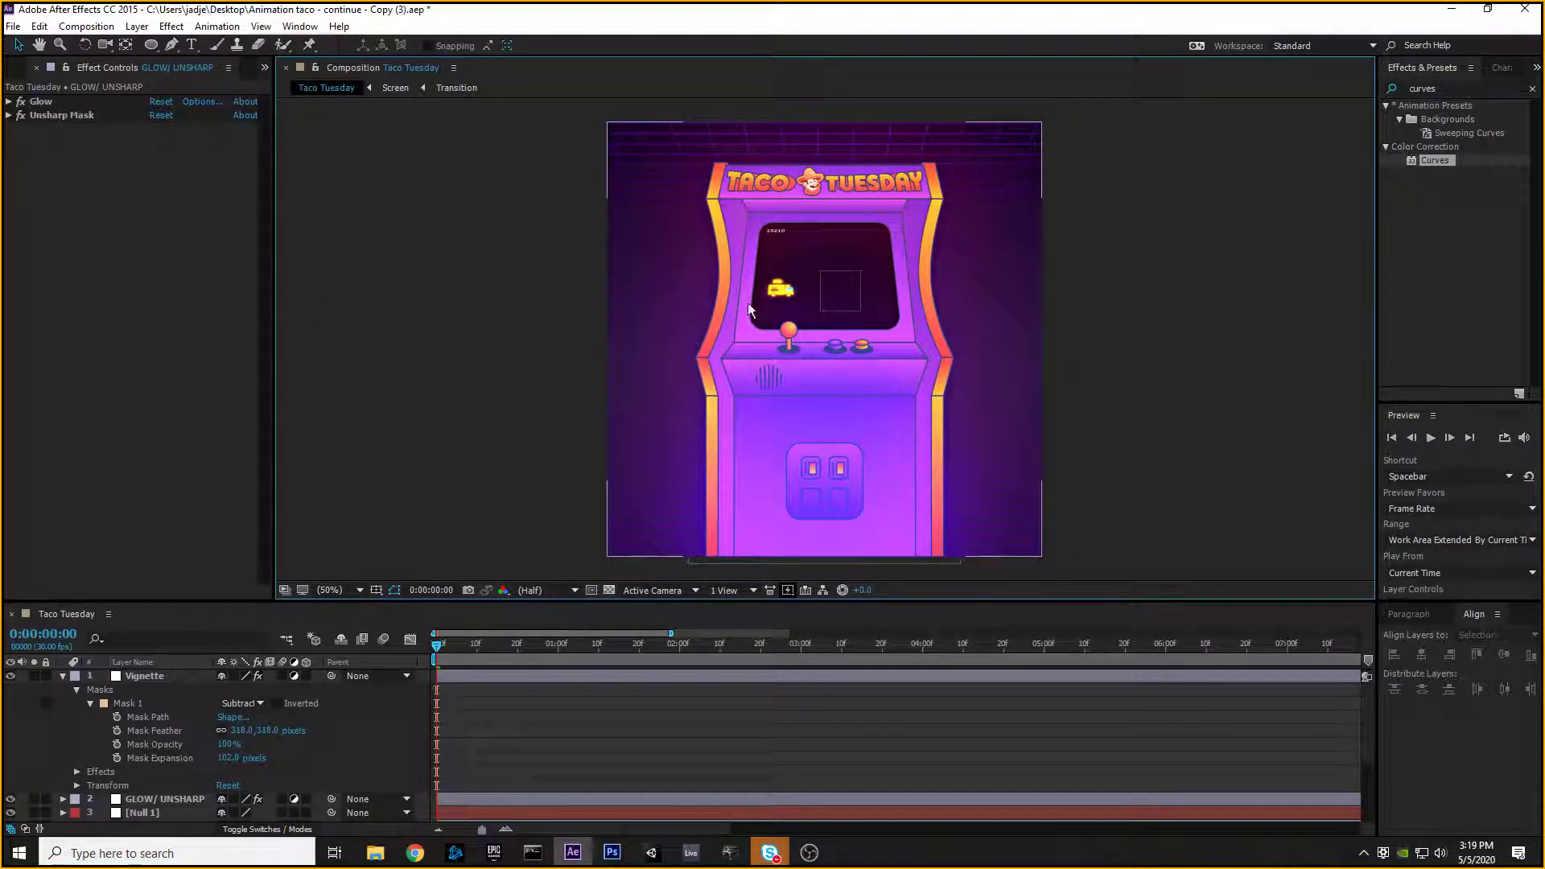
{"action": "key", "text": "space"}
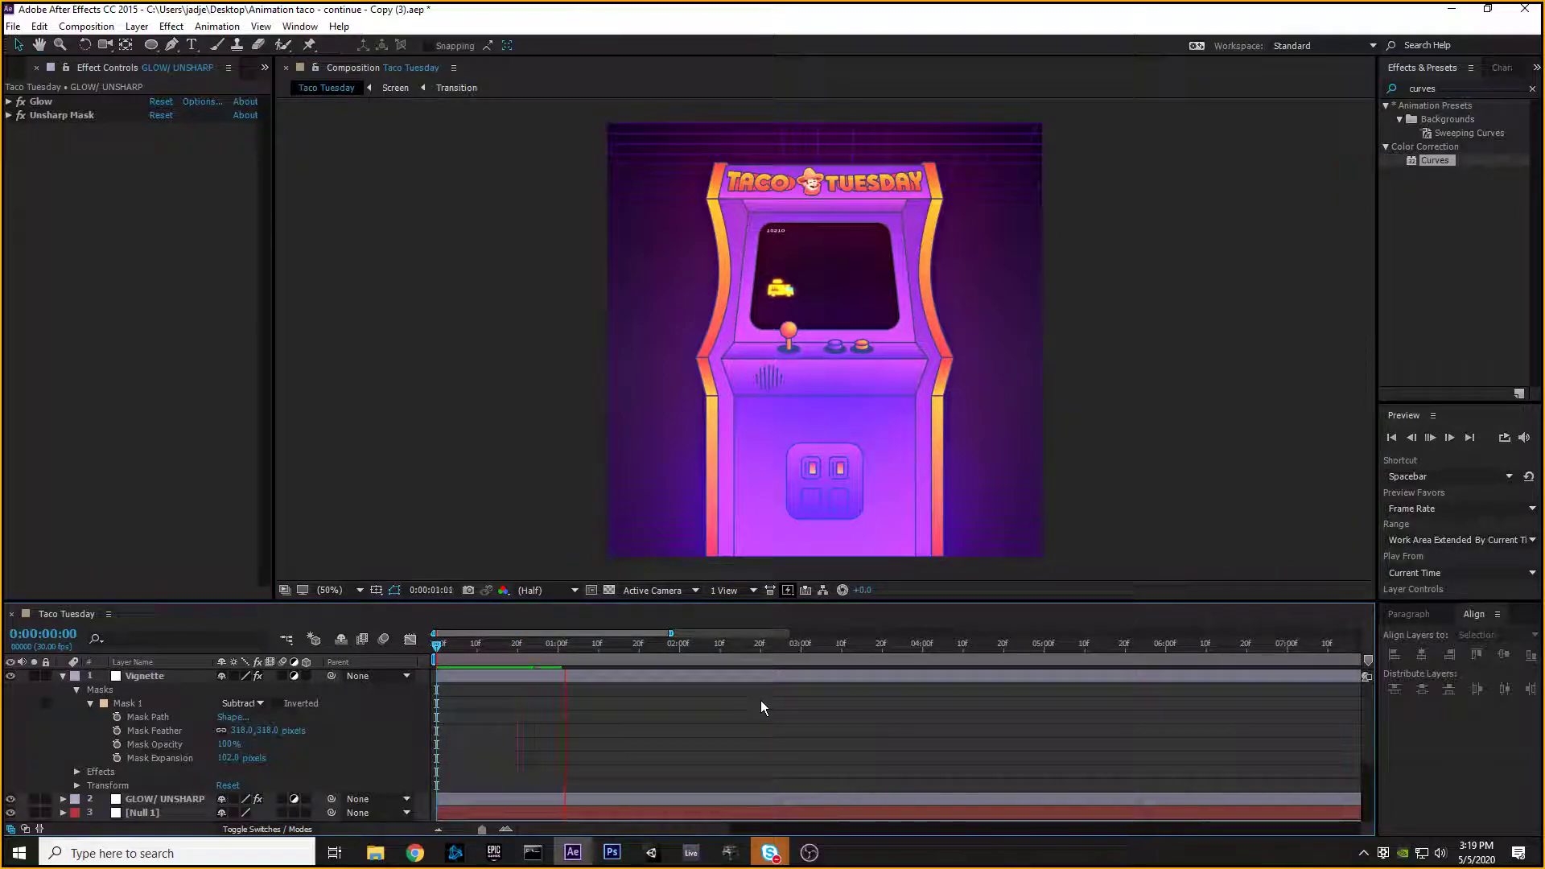
{"action": "key", "text": "space"}
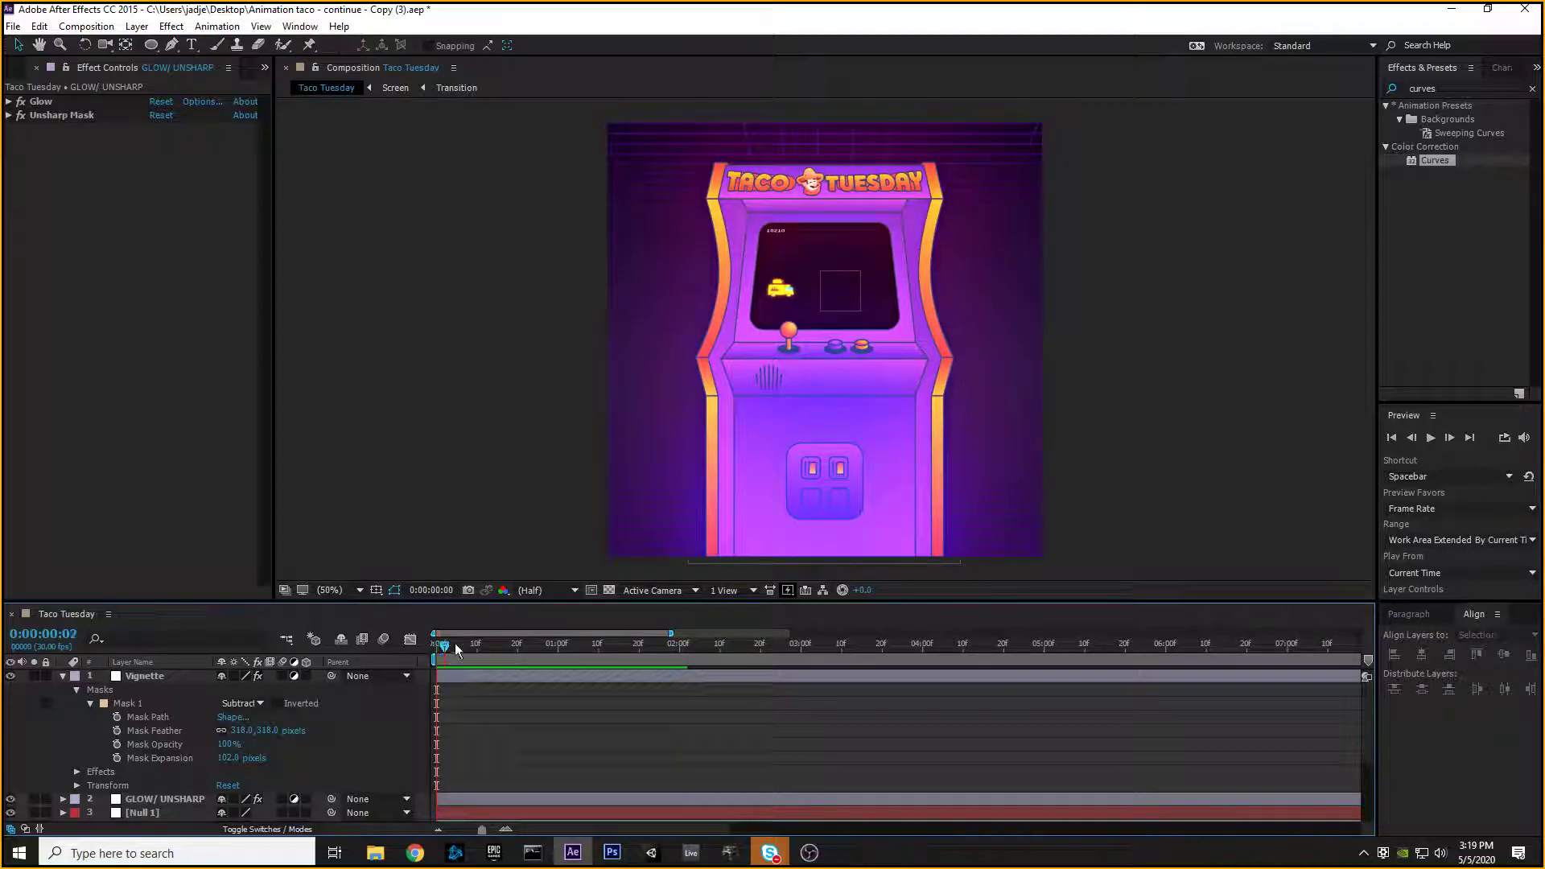
Step: Set the composition's preview resolution to Full and play the whole animation from the beginning
{"action": "left_click", "coordinate": [536, 587]}
{"action": "left_click", "coordinate": [558, 629]}
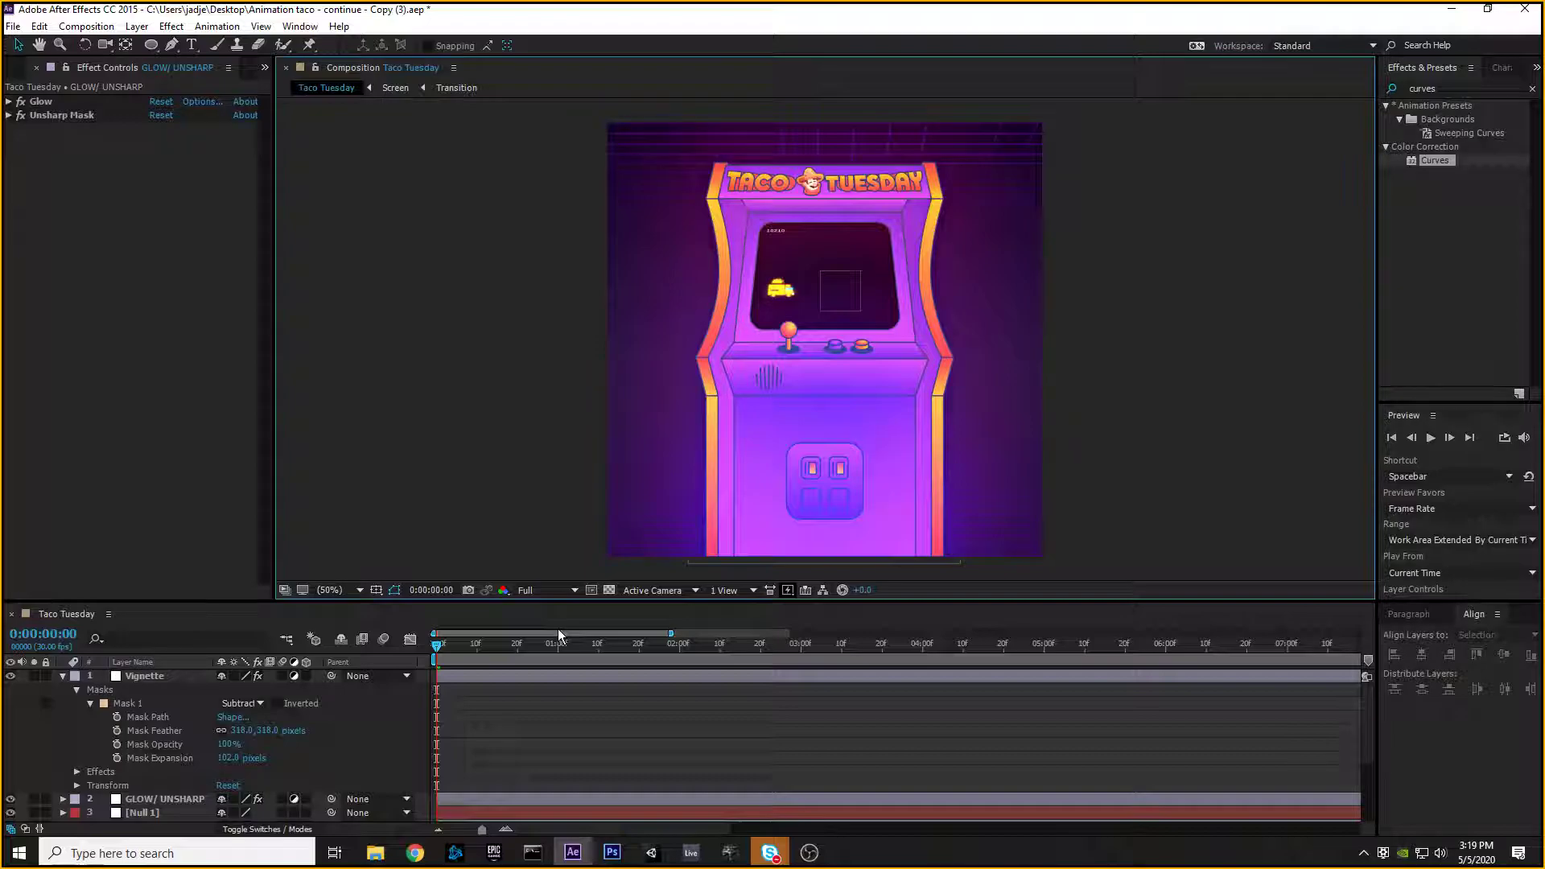
{"action": "key", "text": "space"}
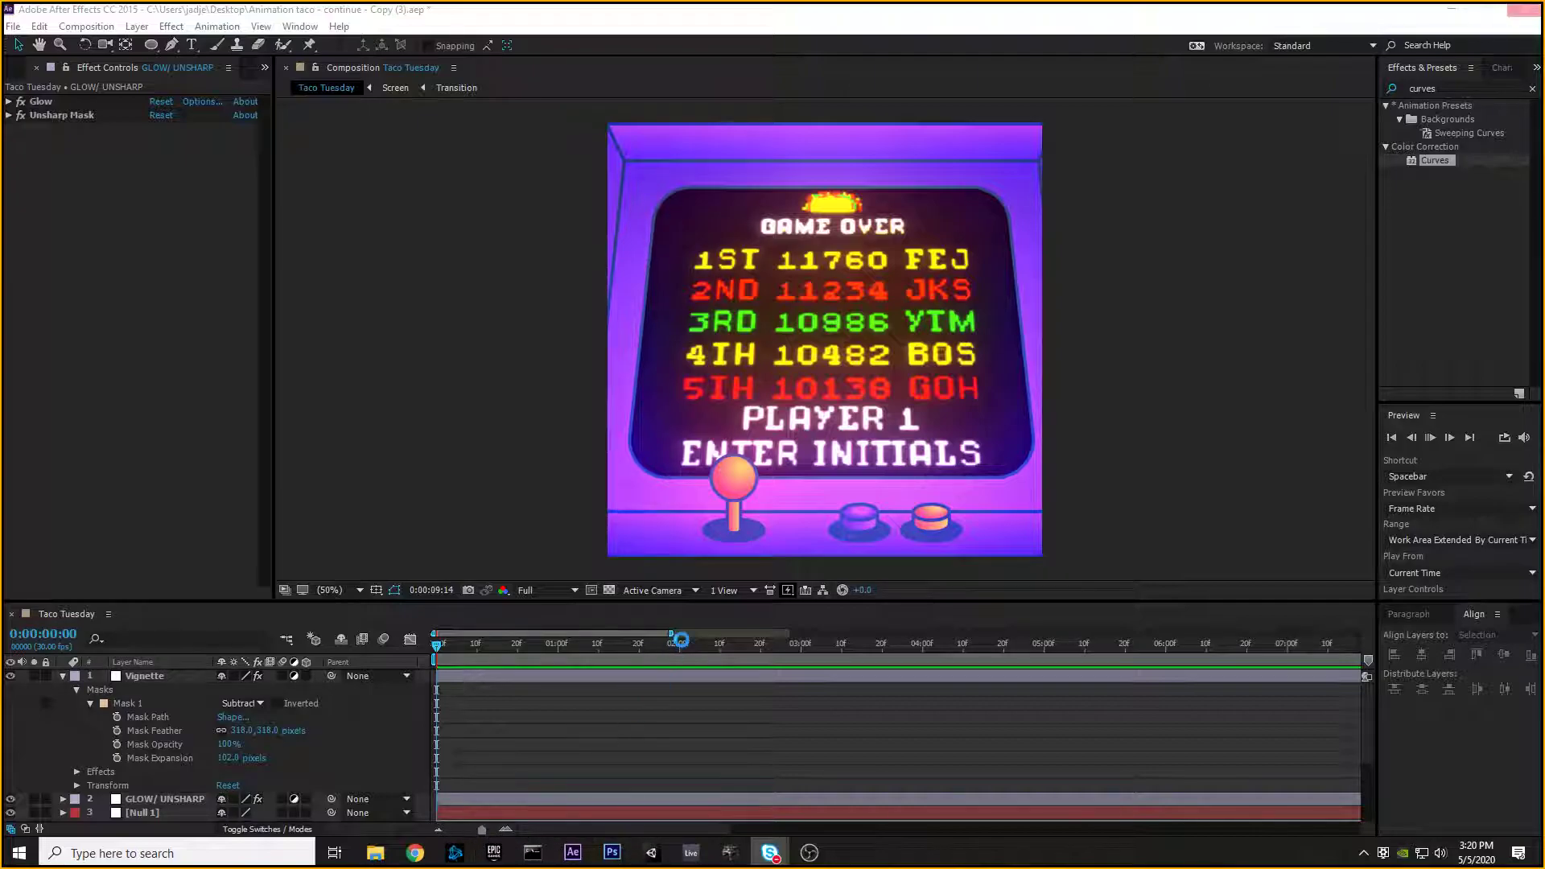
{"action": "left_click_drag", "start_coordinate": [481, 830], "coordinate": [466, 837]}
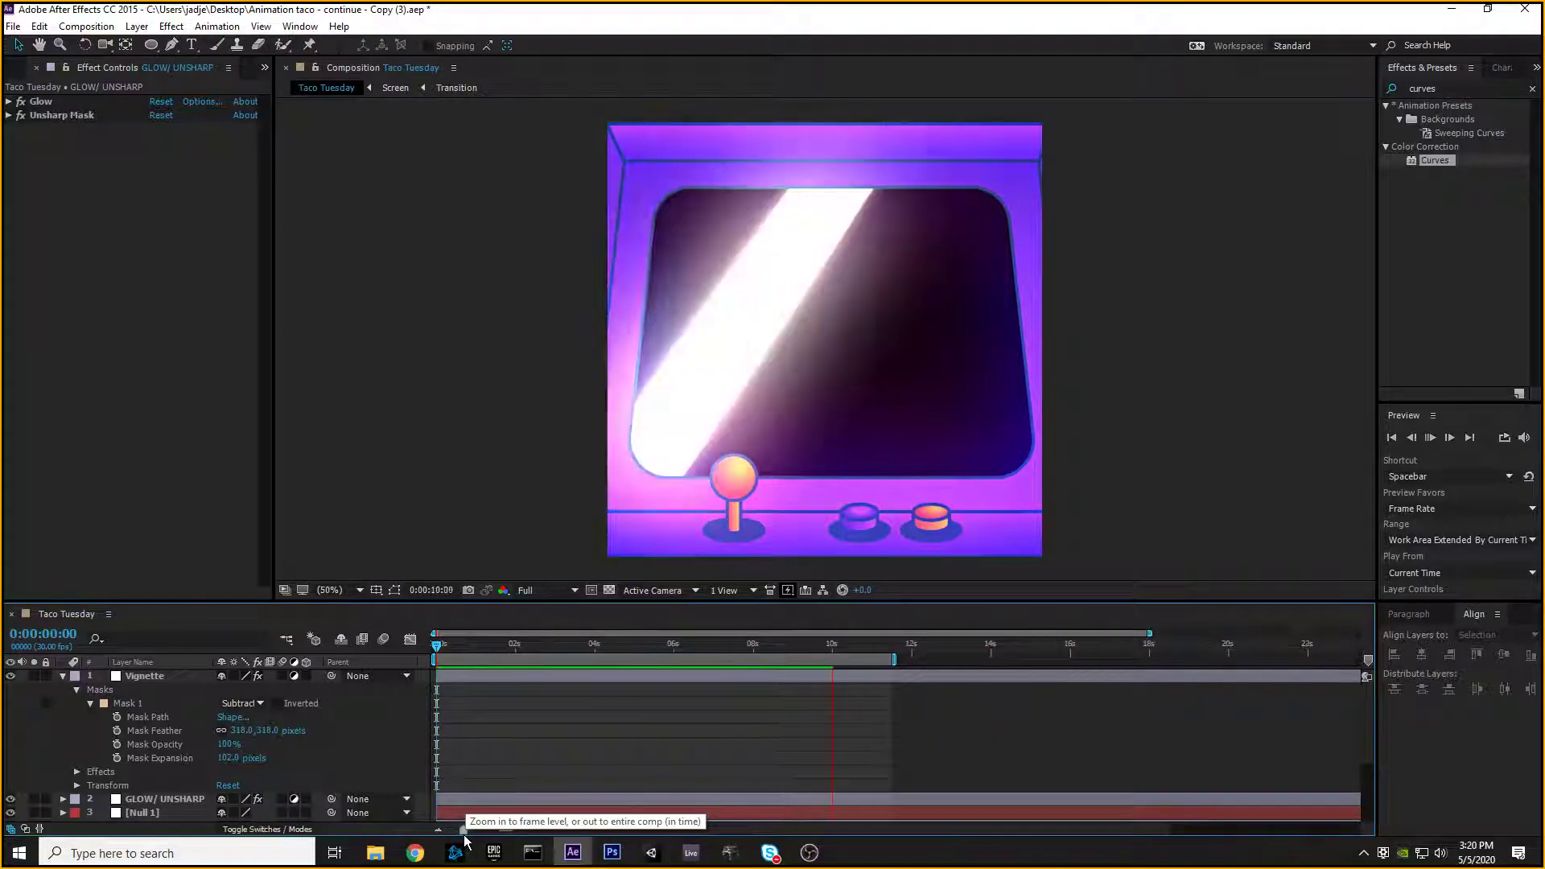